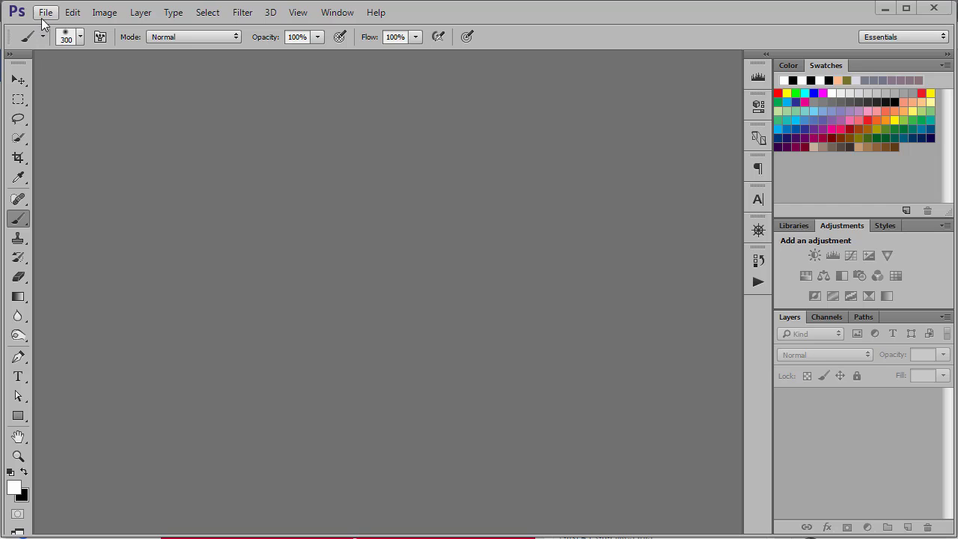
Open the File menu to start opening the road photo
left_click(46, 12)
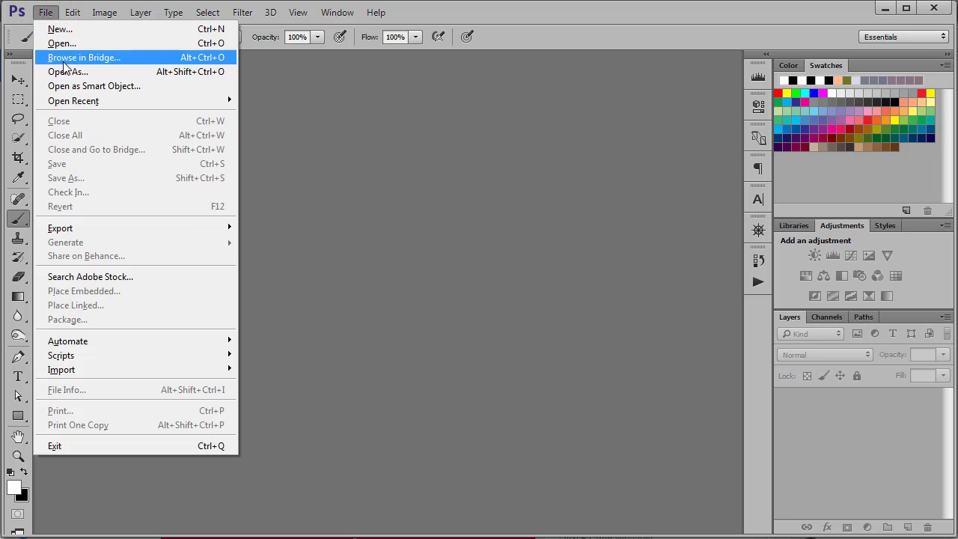
Open the stormy road photo vidar-nordli-mathisen-585869-unsplash.jpg
left_click(67, 50)
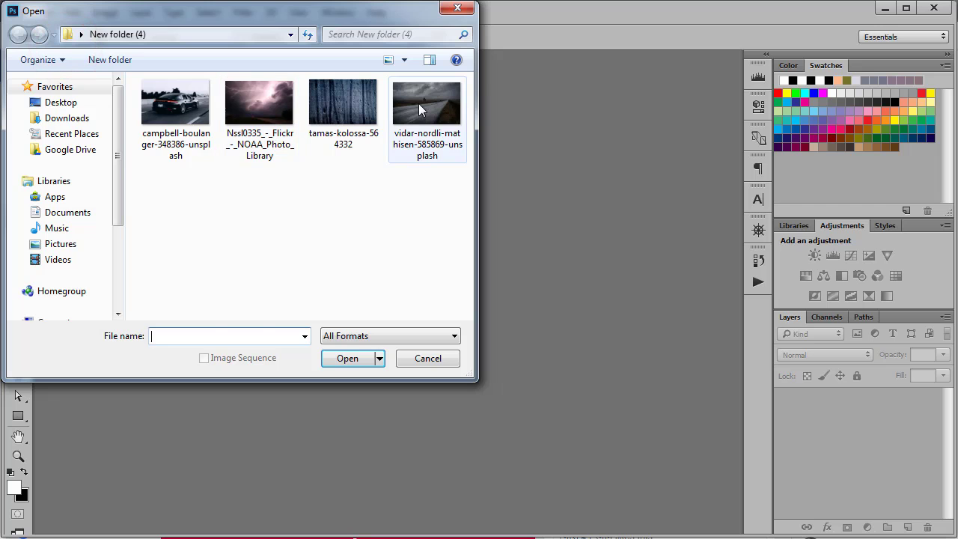
left_click(419, 107)
left_click(348, 358)
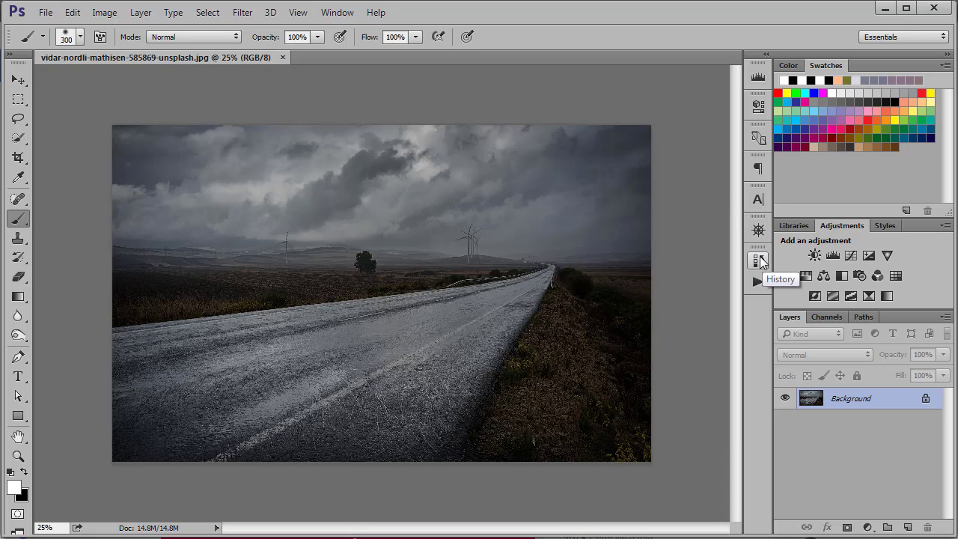
Zoom the road photo to 33.33% using the Navigator panel
left_click(761, 259)
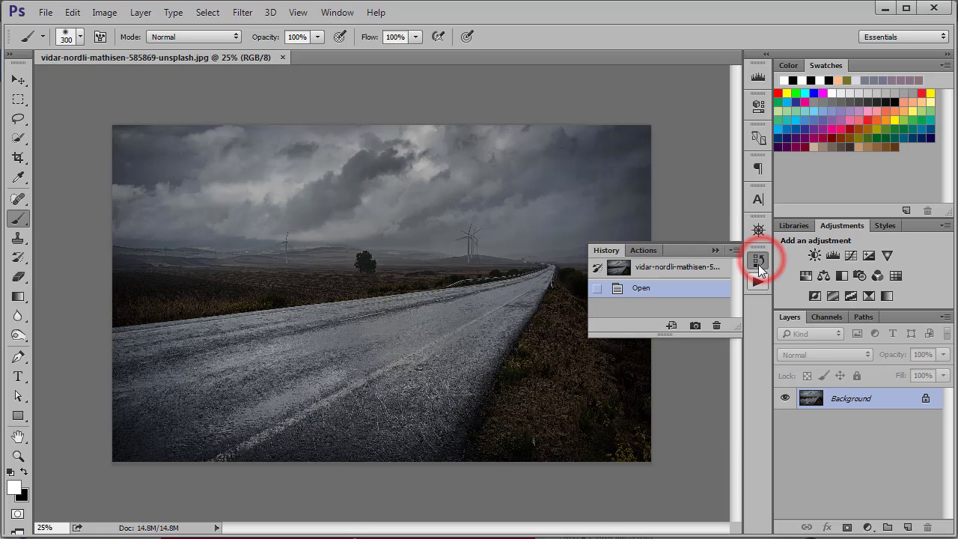
left_click(759, 232)
left_click(719, 342)
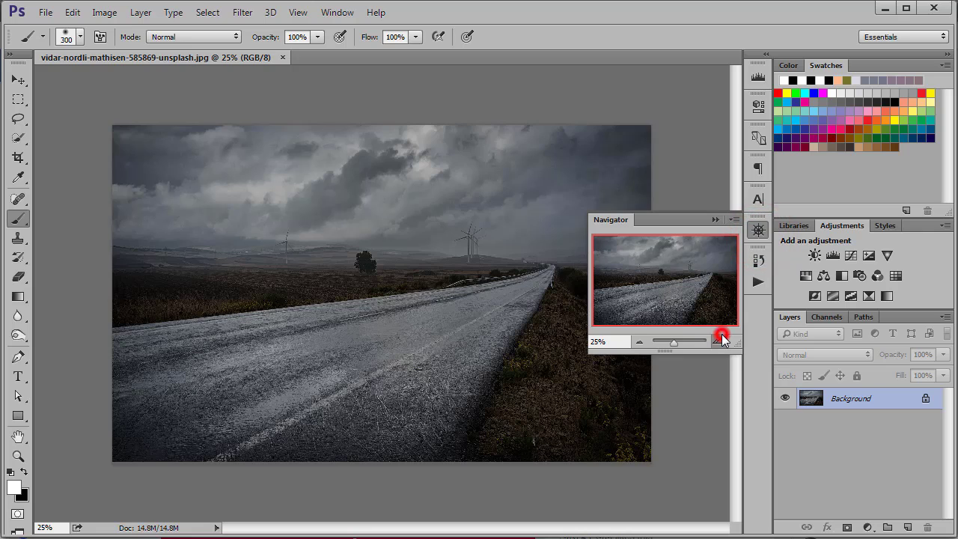
left_click(712, 218)
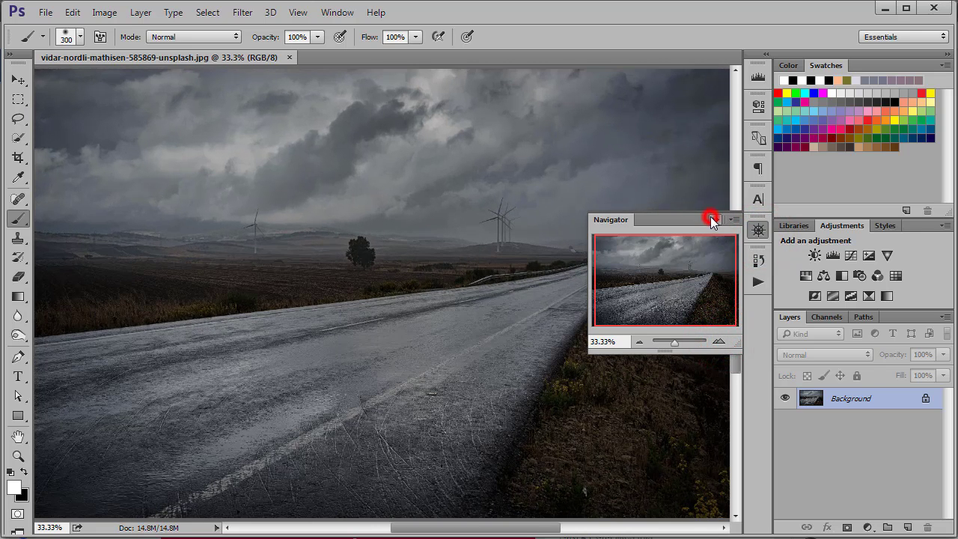
Set up the Blur tool at 100% strength with a 175-pixel brush
left_click(18, 317)
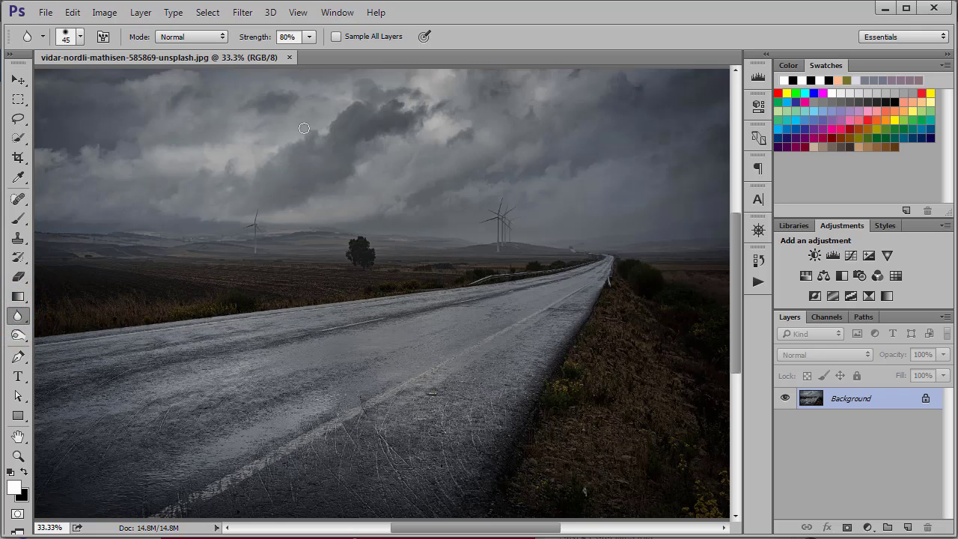
left_click(309, 37)
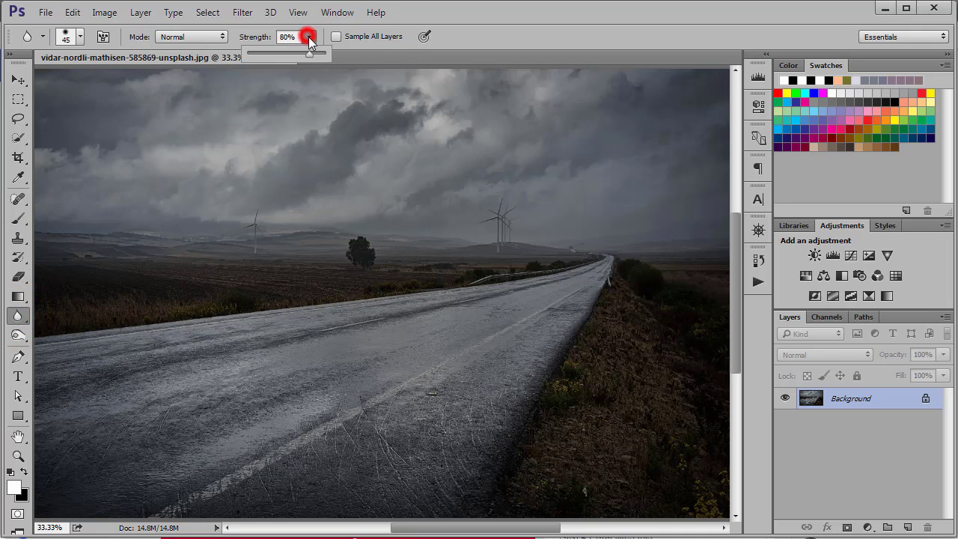
left_click_drag(309, 53, 331, 56)
key("bracketright")
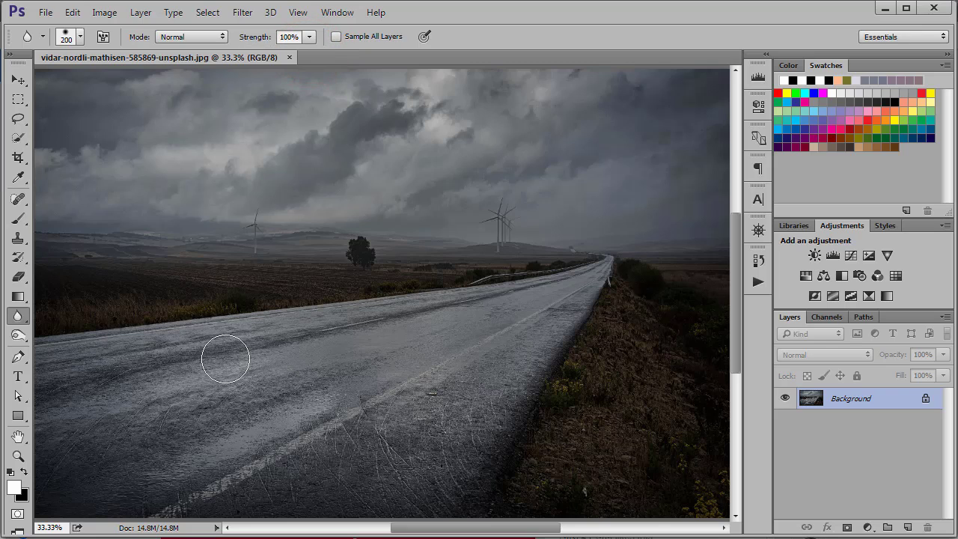
key("bracketright")
key("bracketleft")
key("bracketleft")
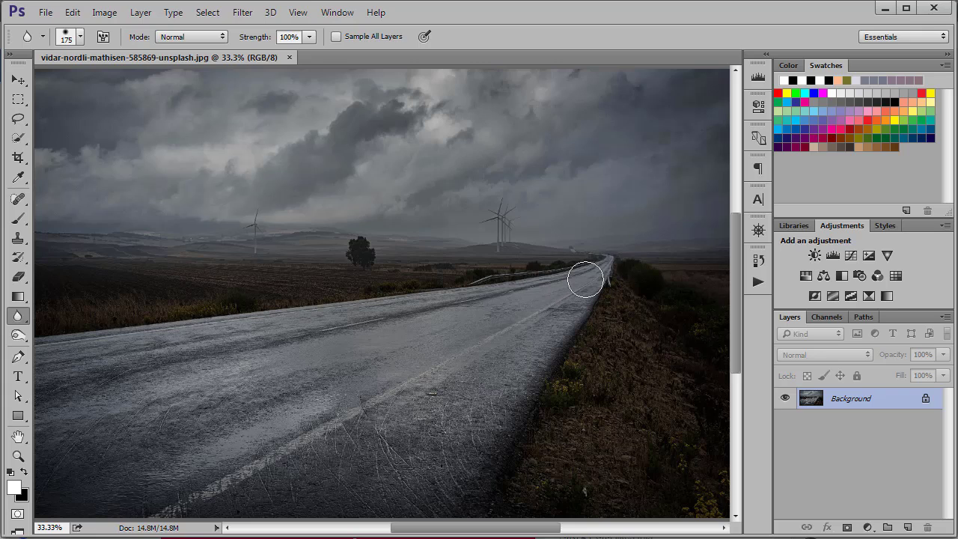
Blur the far road, the near-left road and the far right road edge
left_click(578, 284)
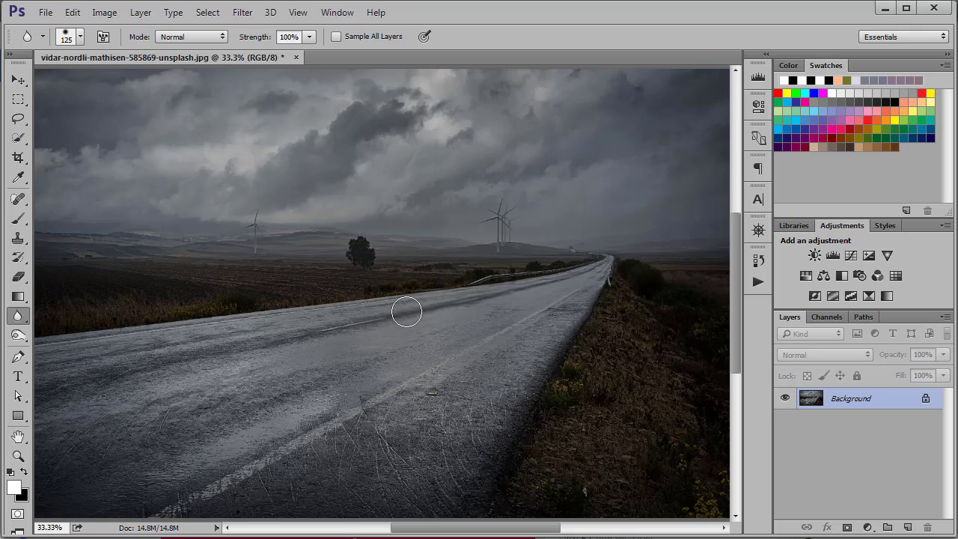
key("bracketright")
key("bracketright")
key("bracketright")
key("bracketright")
key("bracketright")
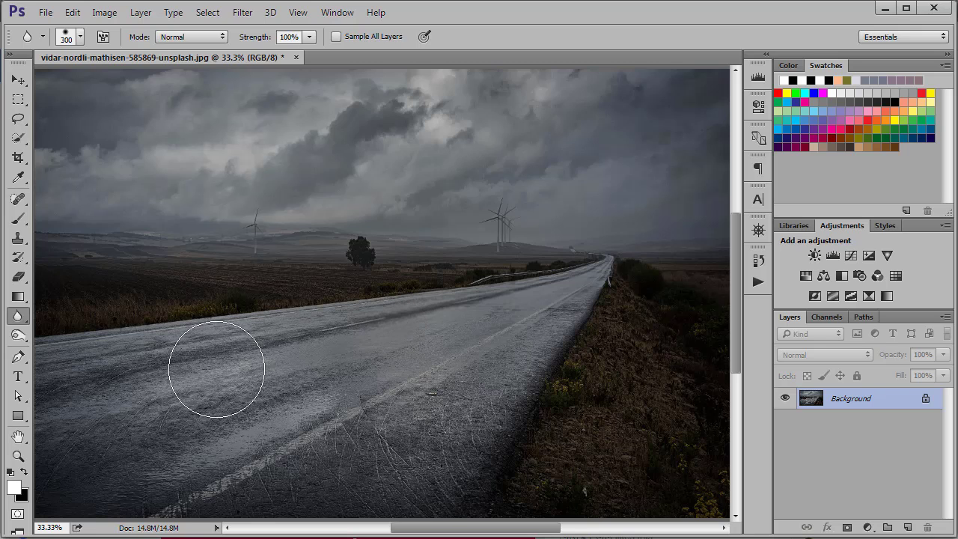
left_click(58, 381)
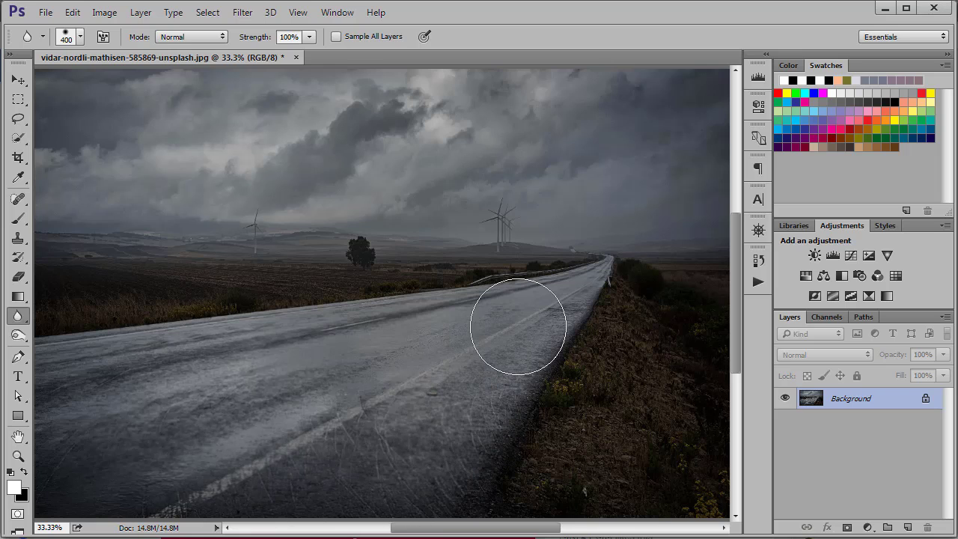
key("bracketleft")
key("bracketleft")
key("bracketleft")
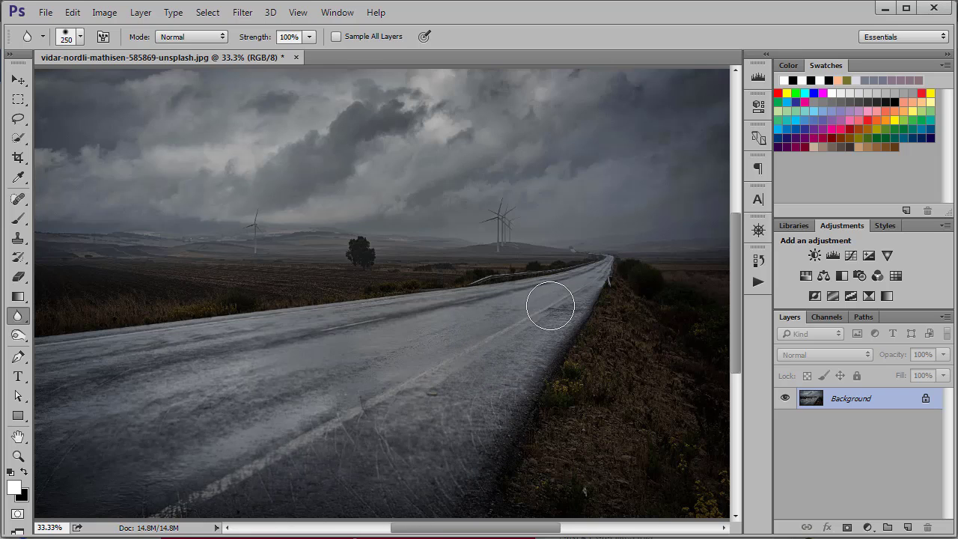
left_click(568, 291)
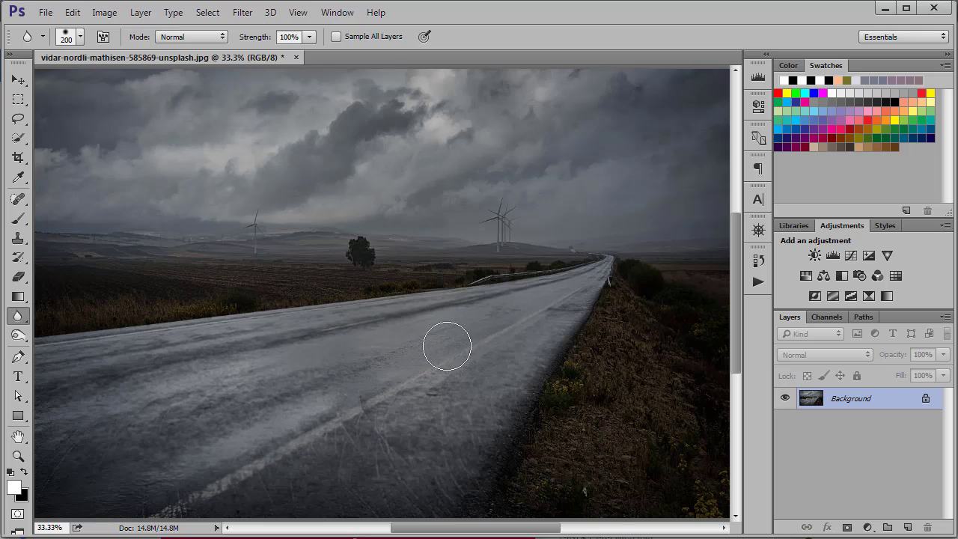
Place Embedded the Porsche photo campbell-boulanger-348386-unsplash into the road scene
left_click(45, 12)
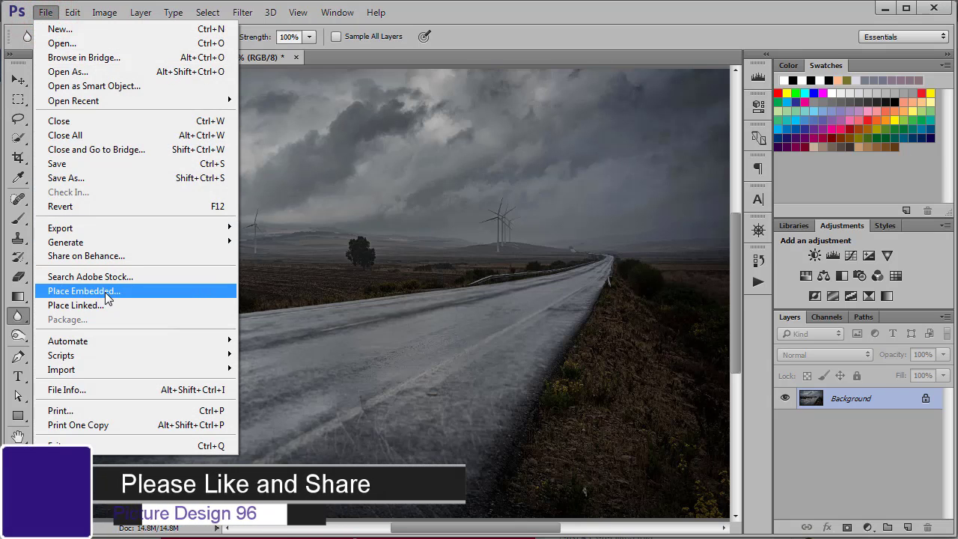
left_click(105, 292)
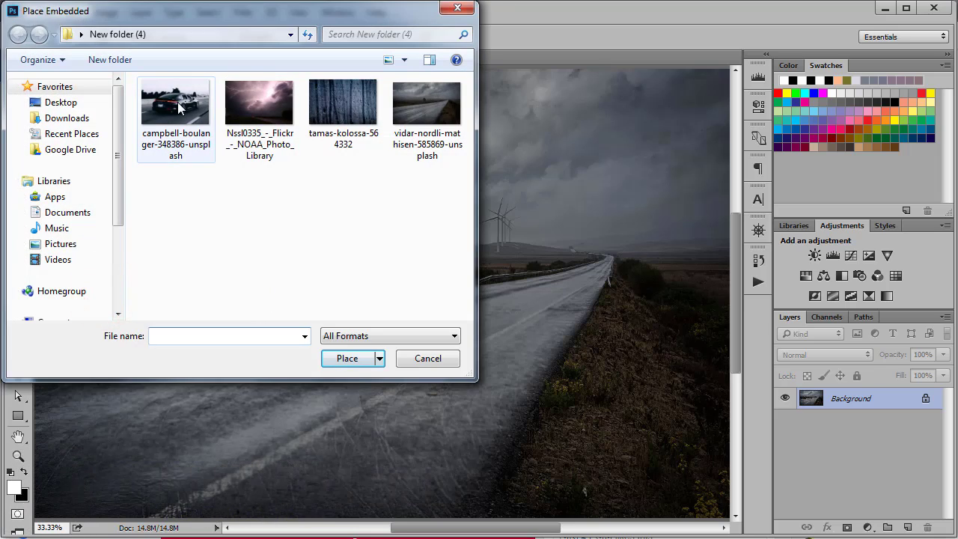
left_click(178, 102)
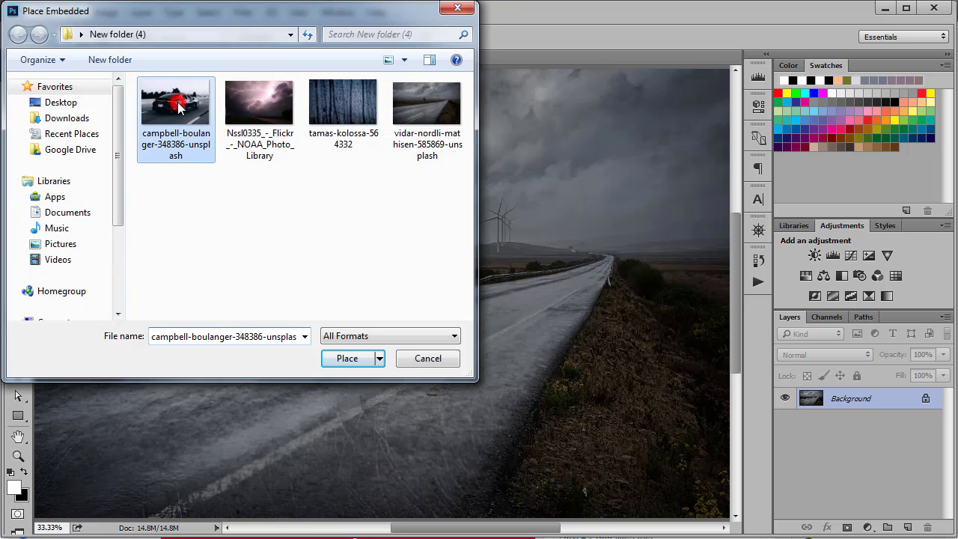
left_click(351, 358)
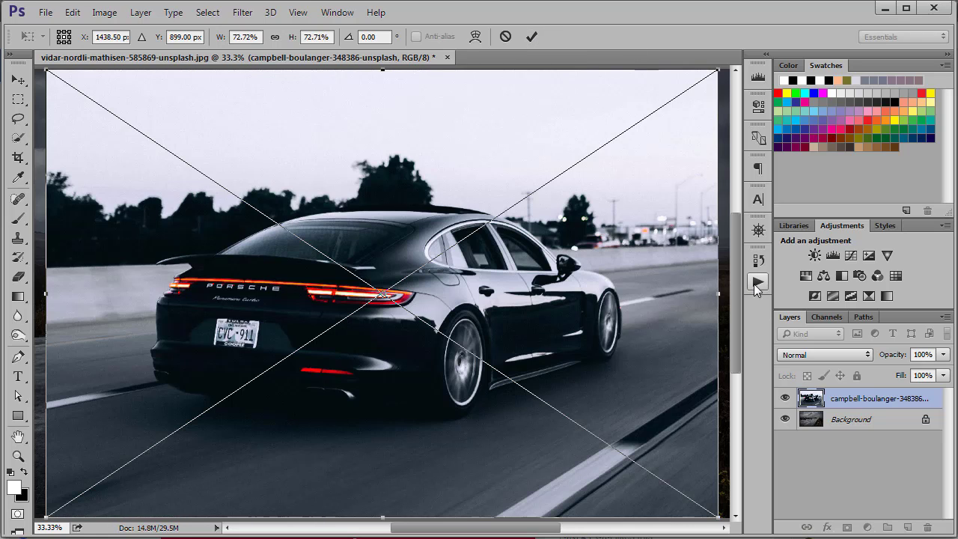
At 16.67% zoom, scale the car photo to about 50.6%, nudge it right, and commit
left_click(759, 231)
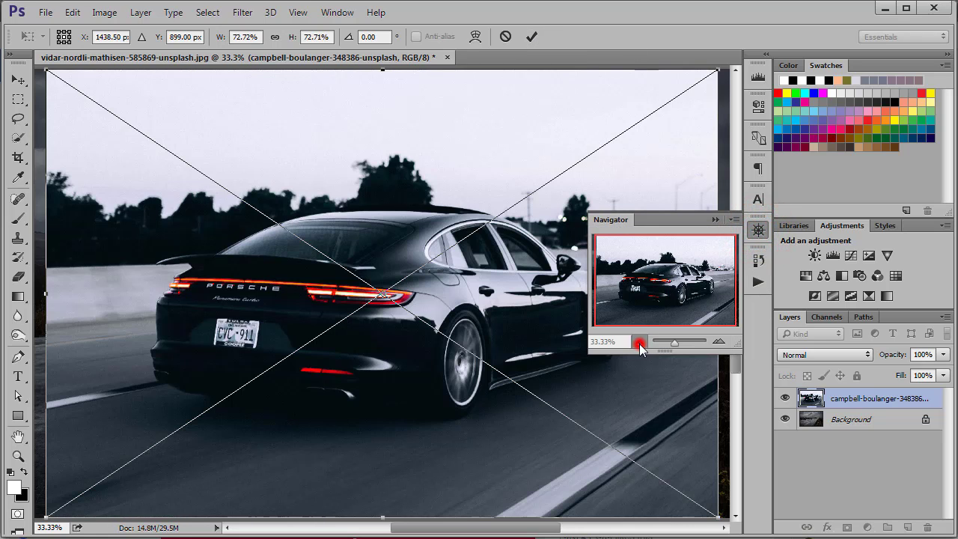
left_click(641, 343)
left_click(640, 343)
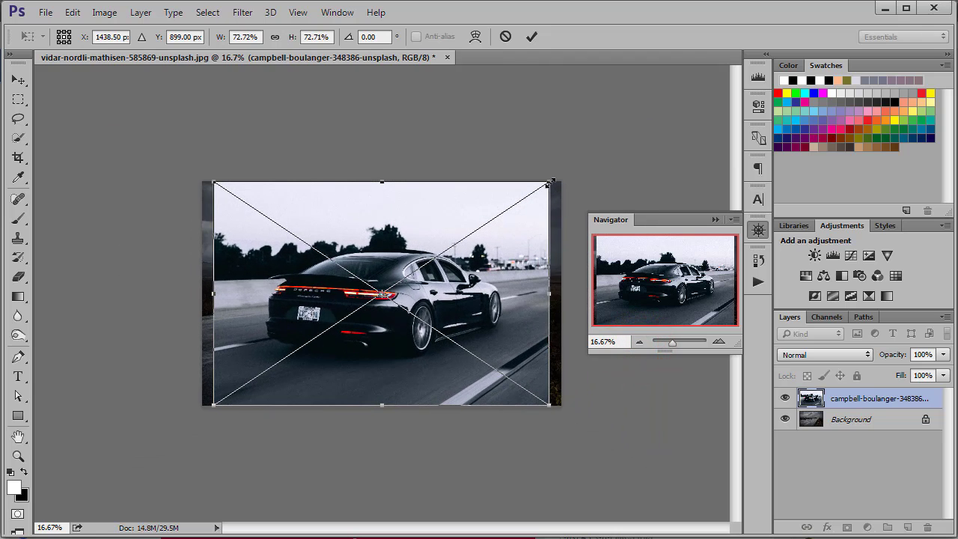
left_click_drag(550, 182, 448, 251)
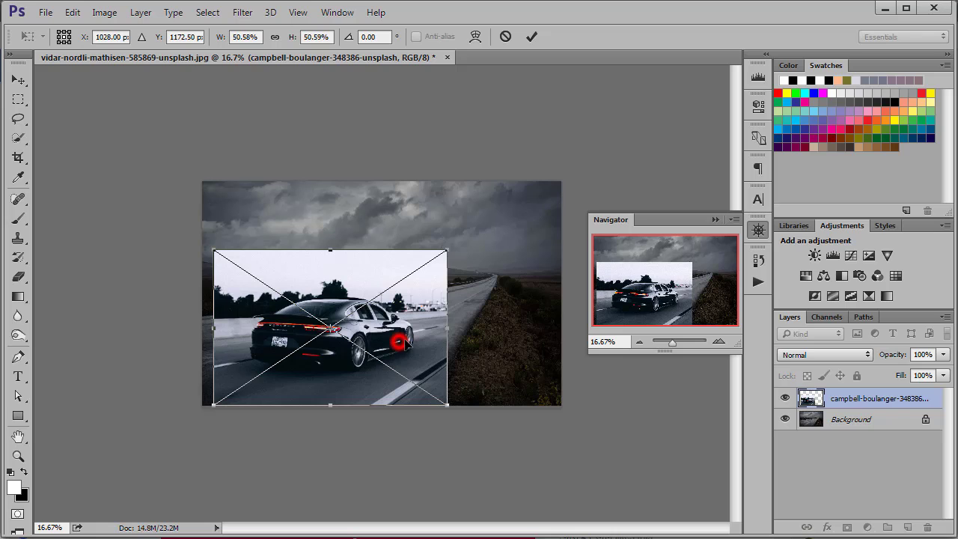
left_click_drag(402, 343, 416, 342)
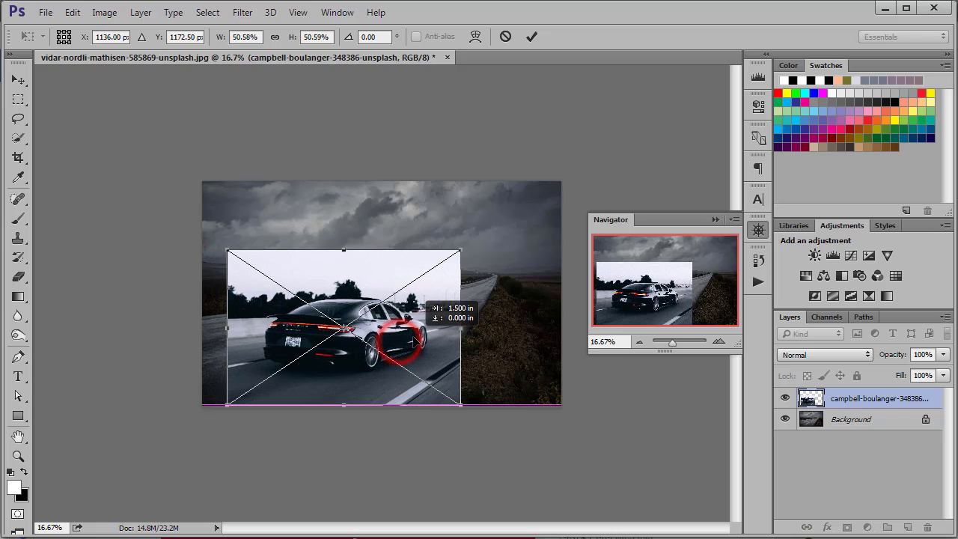
left_click(529, 36)
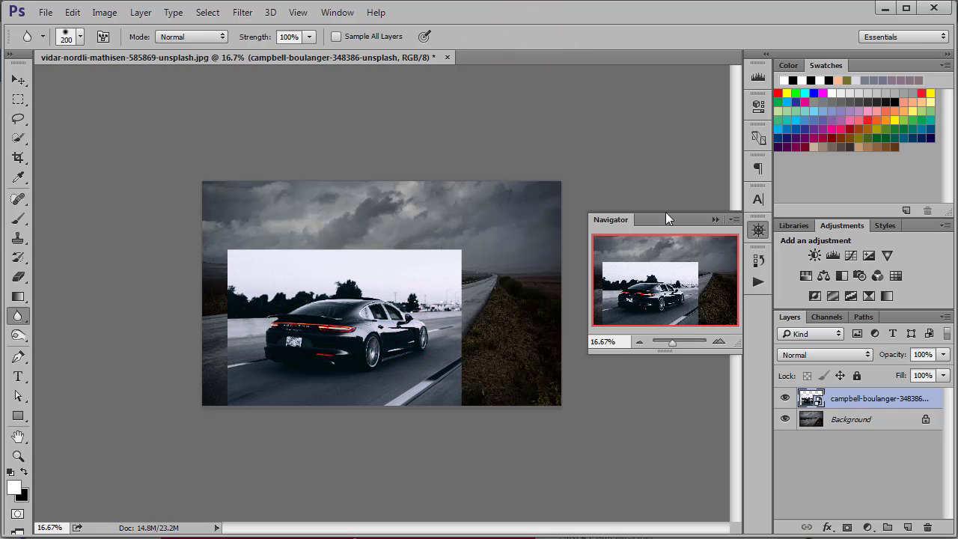
Add a layer mask to the car layer and brush away its left and bottom edges
left_click(714, 219)
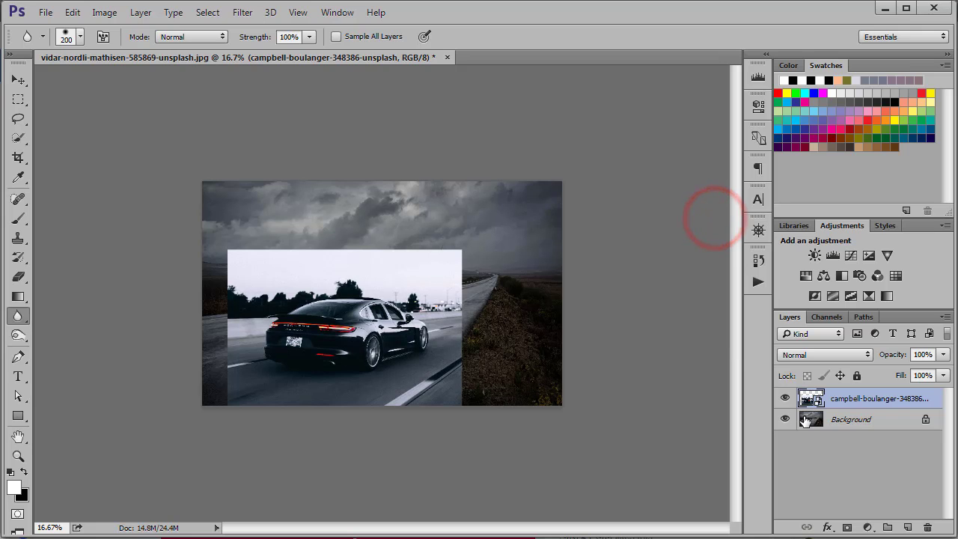
left_click(848, 529)
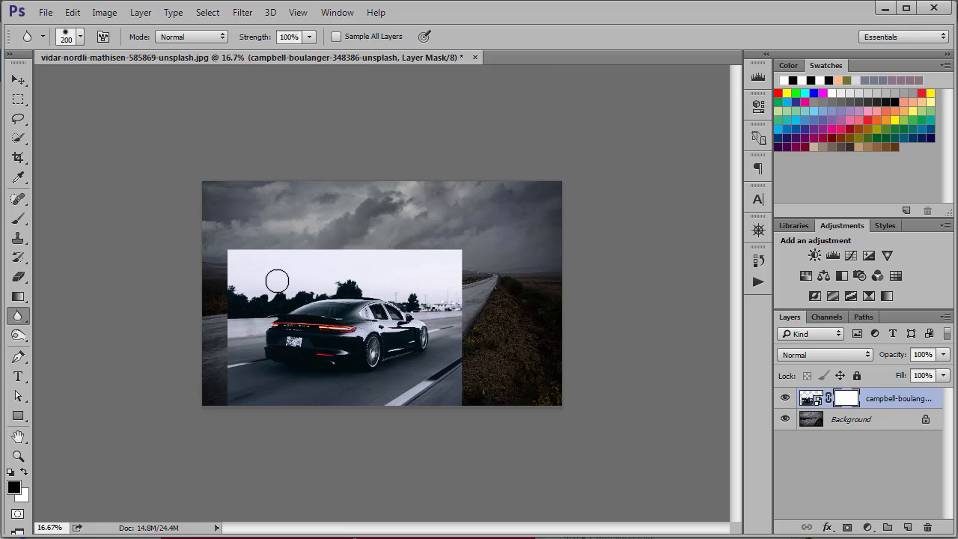
left_click(18, 221)
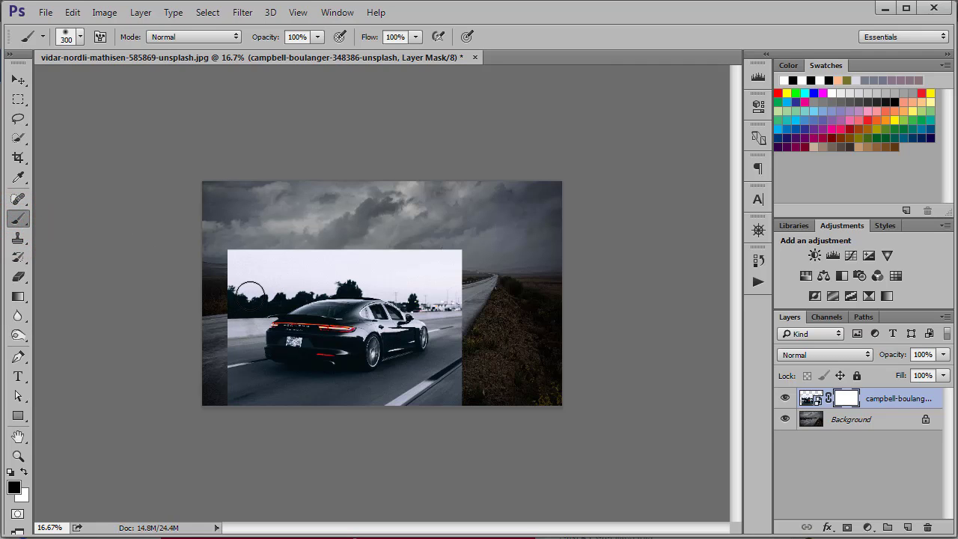
mouse_move(232, 265)
left_mouse_down()
mouse_move(202, 372)
mouse_move(214, 342)
mouse_move(220, 372)
left_mouse_up()
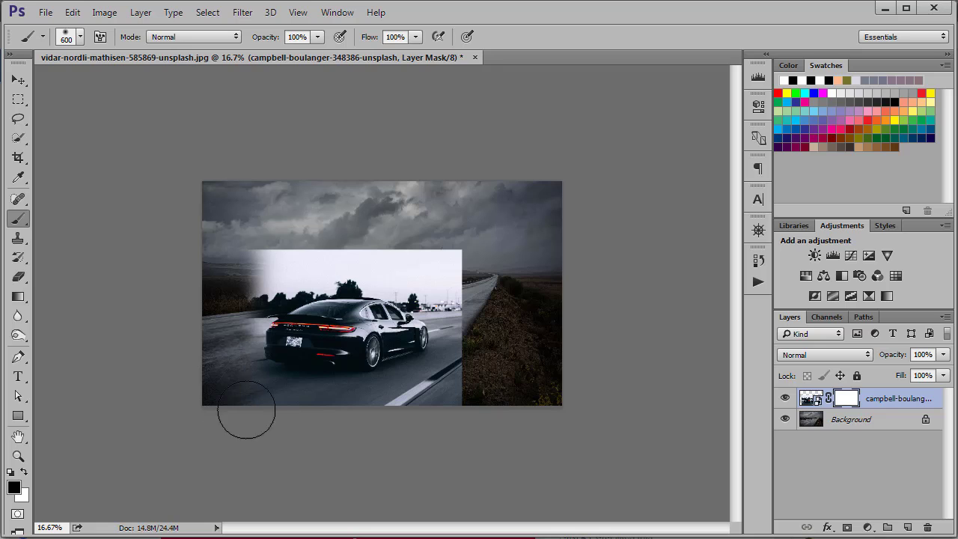
mouse_move(231, 419)
left_mouse_down()
mouse_move(442, 434)
mouse_move(471, 314)
mouse_move(397, 227)
mouse_move(272, 252)
mouse_move(210, 324)
left_mouse_up()
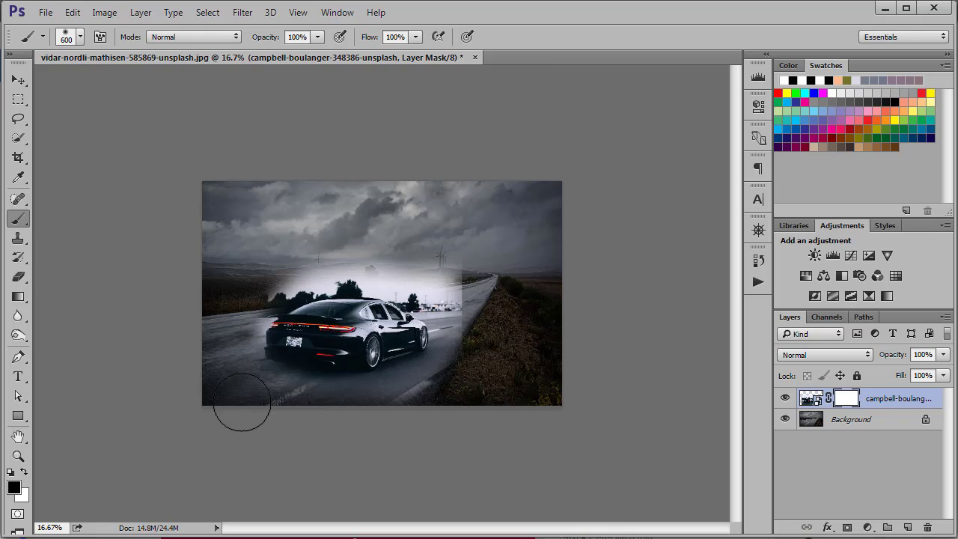
left_click_drag(314, 414, 300, 422)
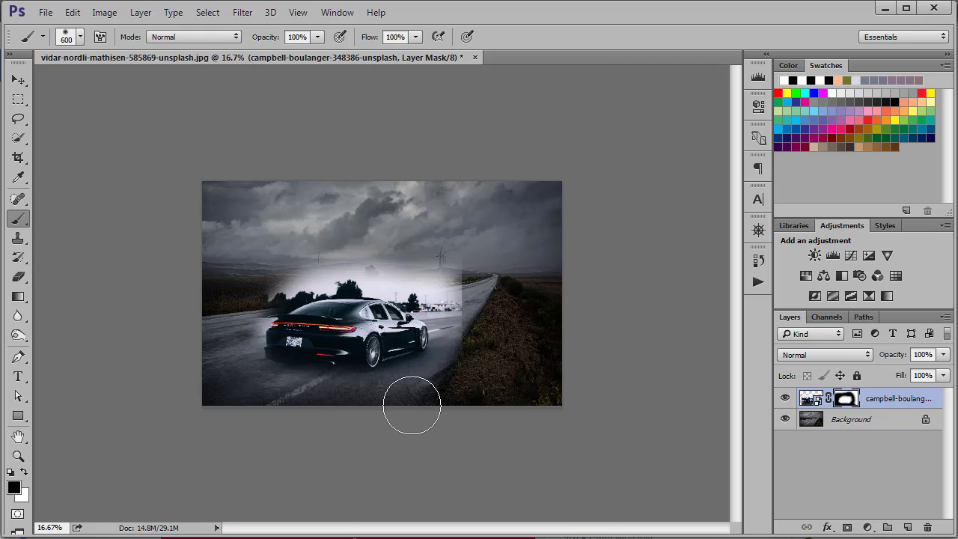
mouse_move(411, 402)
left_mouse_down()
mouse_move(449, 392)
mouse_move(372, 410)
left_mouse_up()
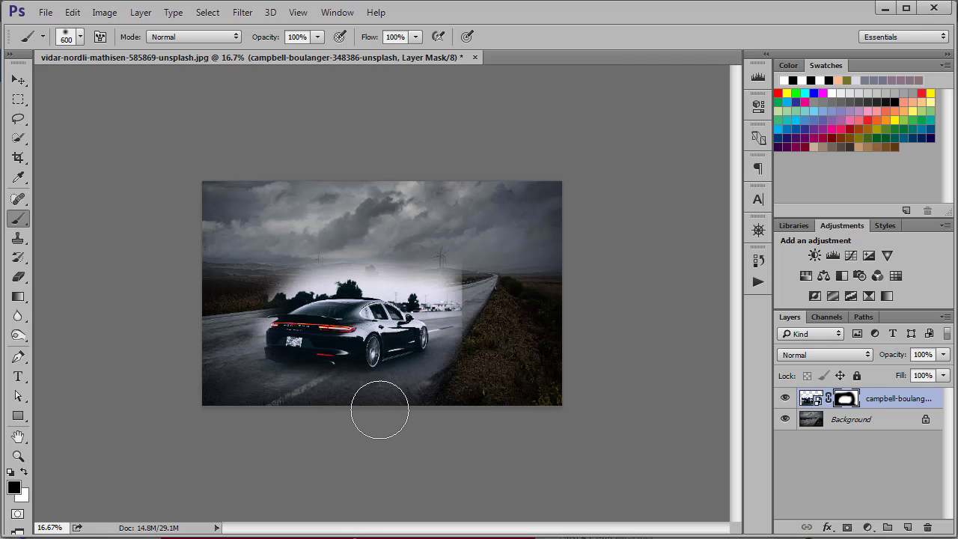
mouse_move(382, 408)
left_mouse_down()
mouse_move(455, 384)
mouse_move(485, 310)
left_mouse_up()
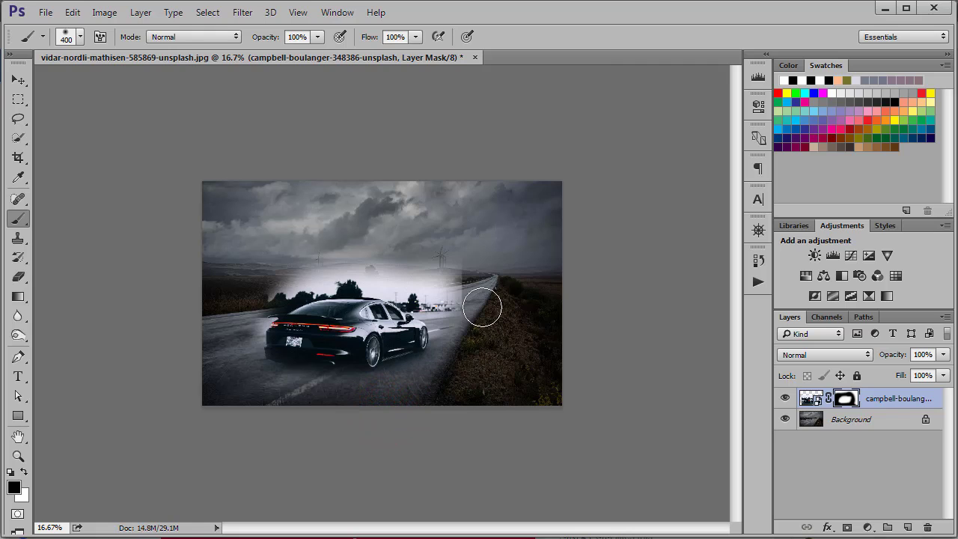
Mask out the bright haze band across the road and near the trees
mouse_move(276, 302)
left_mouse_down()
mouse_move(358, 282)
mouse_move(300, 286)
left_mouse_up()
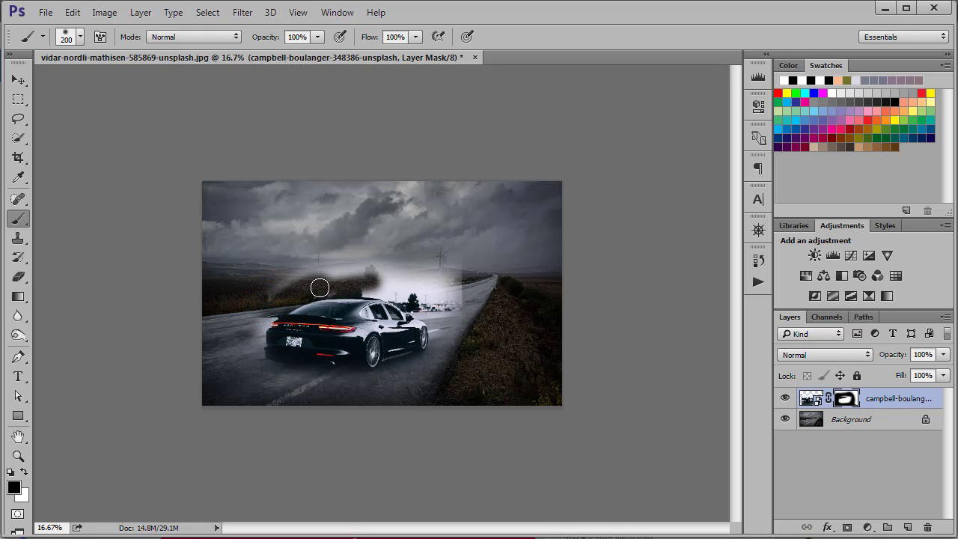
mouse_move(332, 287)
left_mouse_down()
mouse_move(316, 274)
mouse_move(400, 282)
mouse_move(361, 285)
left_mouse_up()
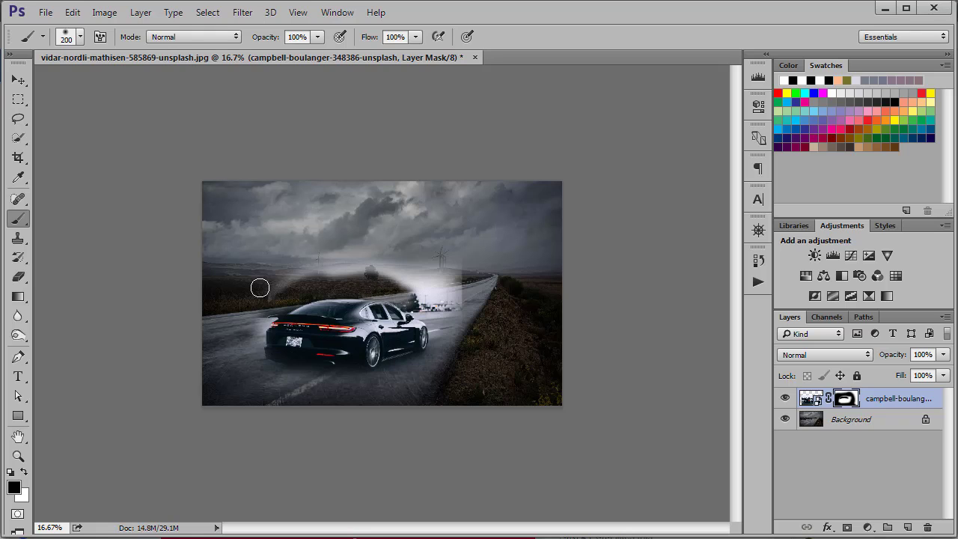
key("bracketright")
mouse_move(260, 287)
left_mouse_down()
mouse_move(384, 252)
mouse_move(435, 267)
left_mouse_up()
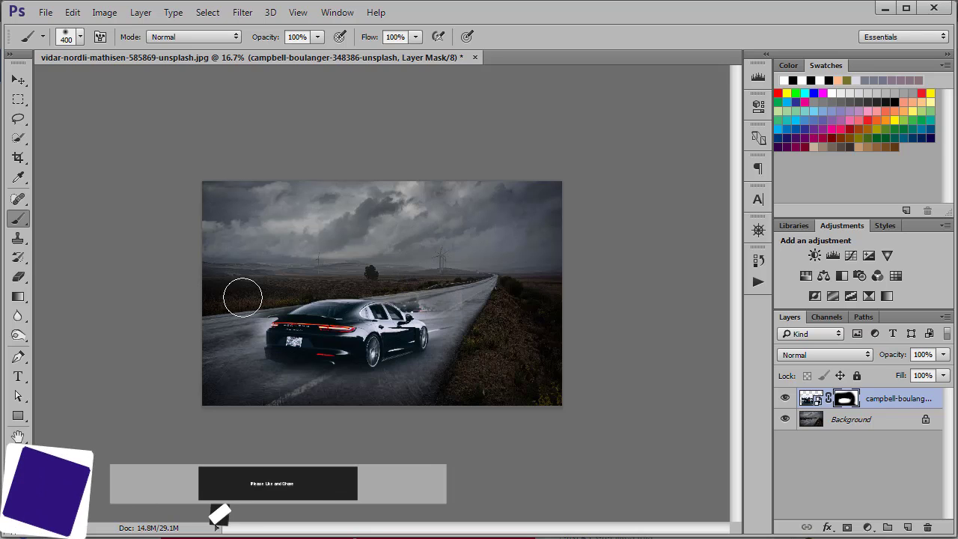
left_click_drag(250, 289, 241, 298)
At 33.33% zoom, mask a patch near the spoiler and the dark reflection blob
left_click(759, 230)
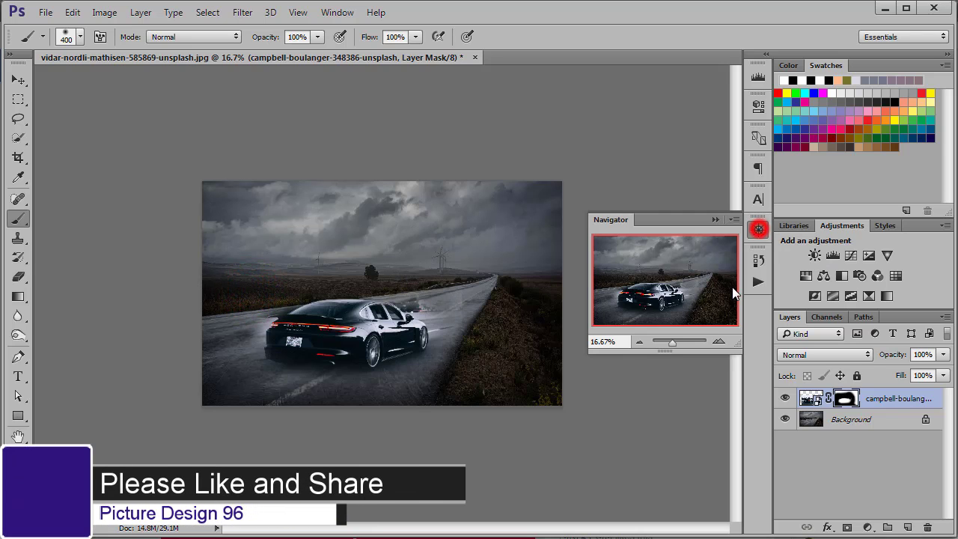
left_click(719, 340)
left_click(719, 341)
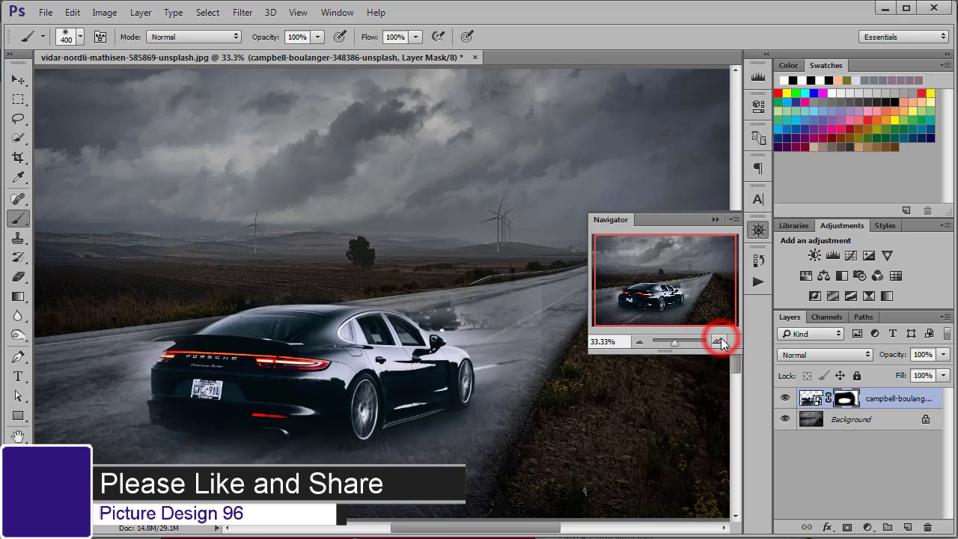
key("bracketleft")
key("bracketleft")
key("bracketleft")
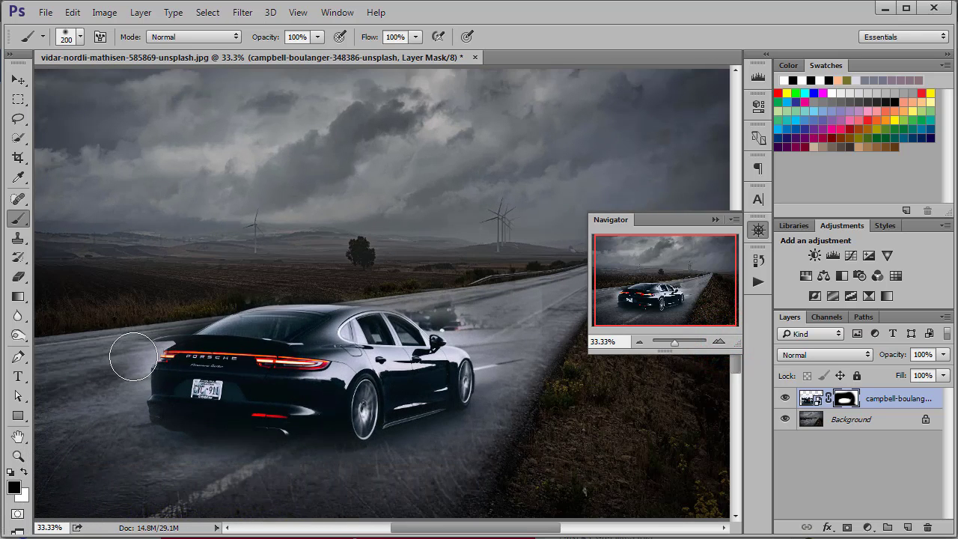
key("bracketleft")
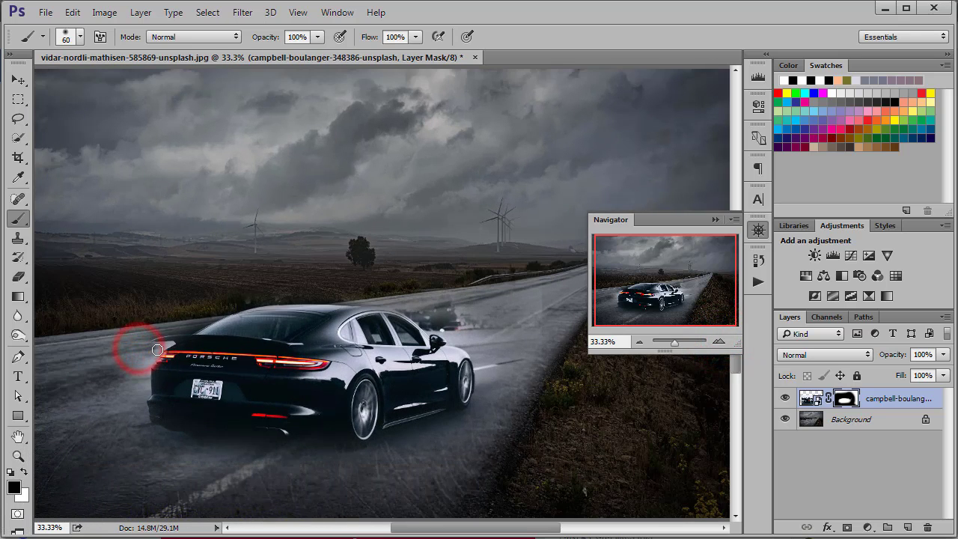
left_click(171, 343)
key("bracketright")
key("bracketright")
key("bracketright")
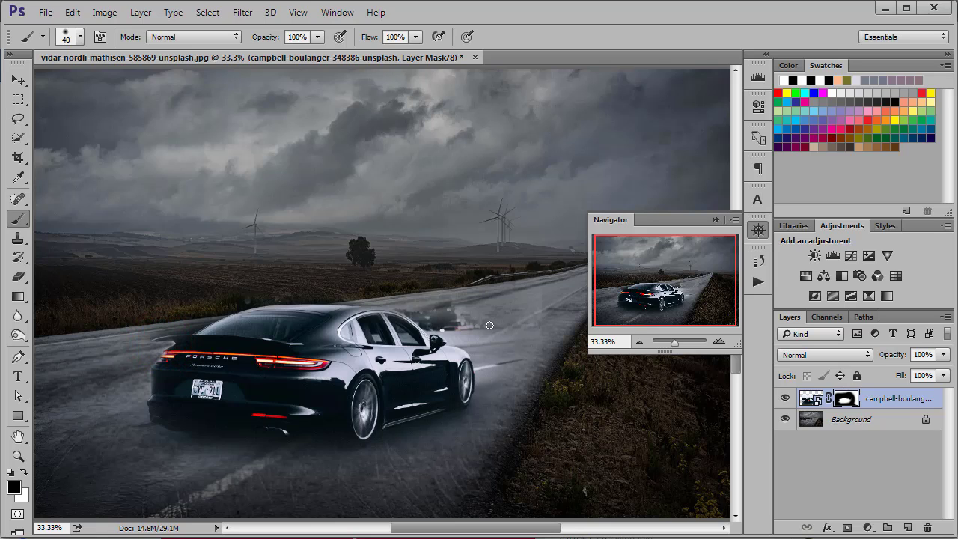
mouse_move(347, 293)
left_mouse_down()
mouse_move(474, 344)
mouse_move(461, 274)
left_mouse_up()
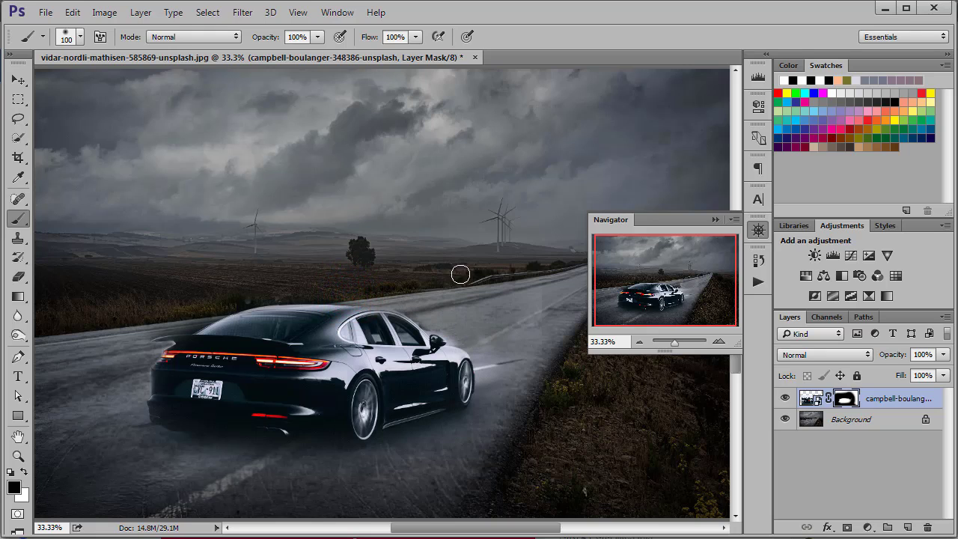
Mask away the light streak on the road beside the car with a 250 brush
left_click(438, 263)
key("bracketright")
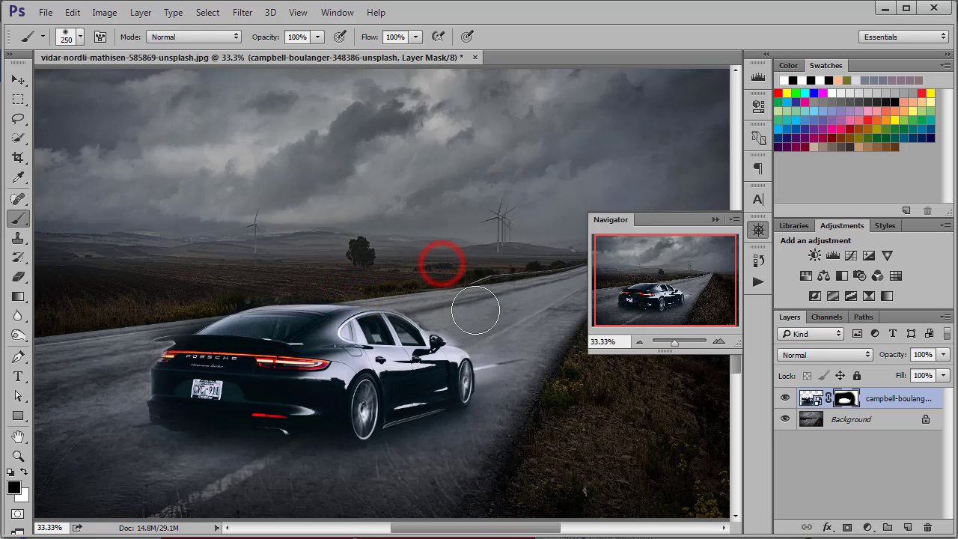
left_click(460, 317)
left_click_drag(492, 335, 514, 413)
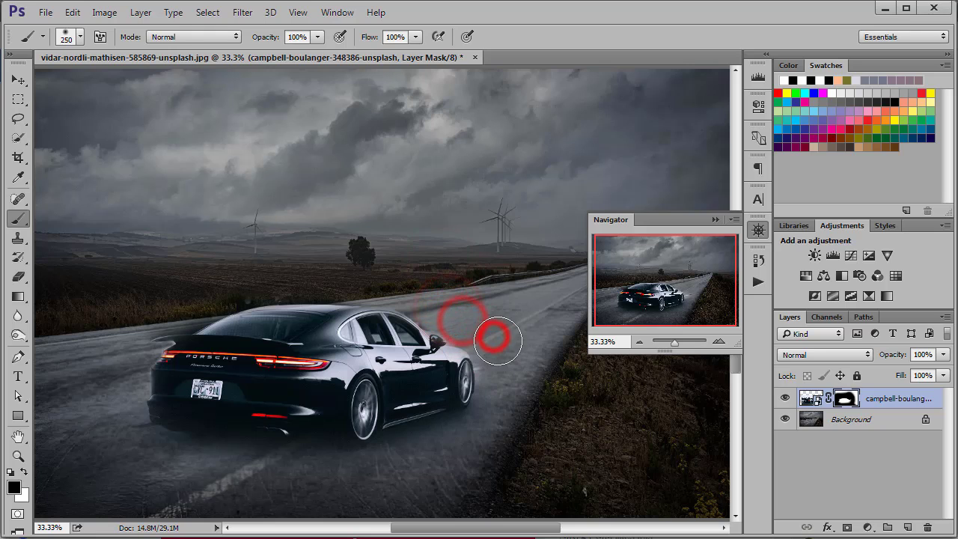
left_click(496, 353)
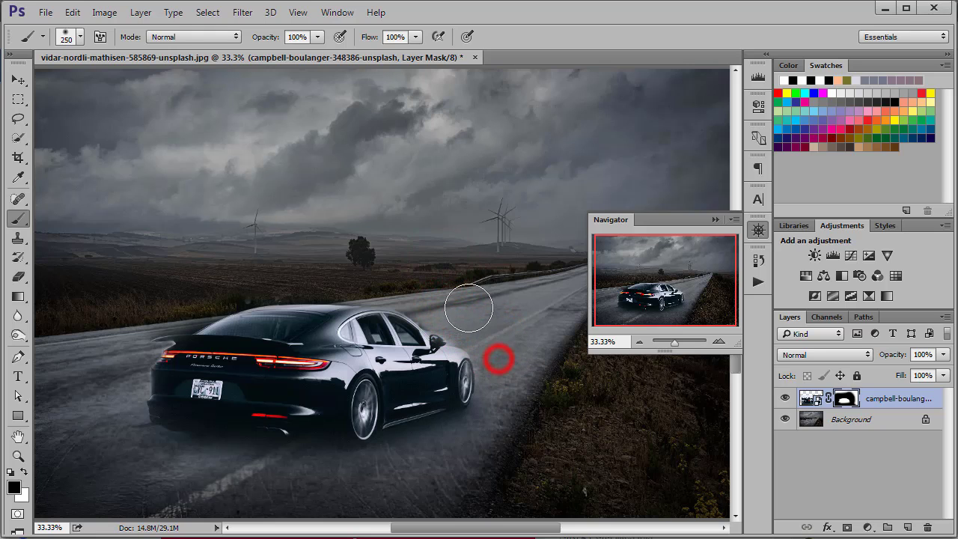
key("bracketleft")
left_click(464, 319)
key("bracketleft")
key("bracketleft")
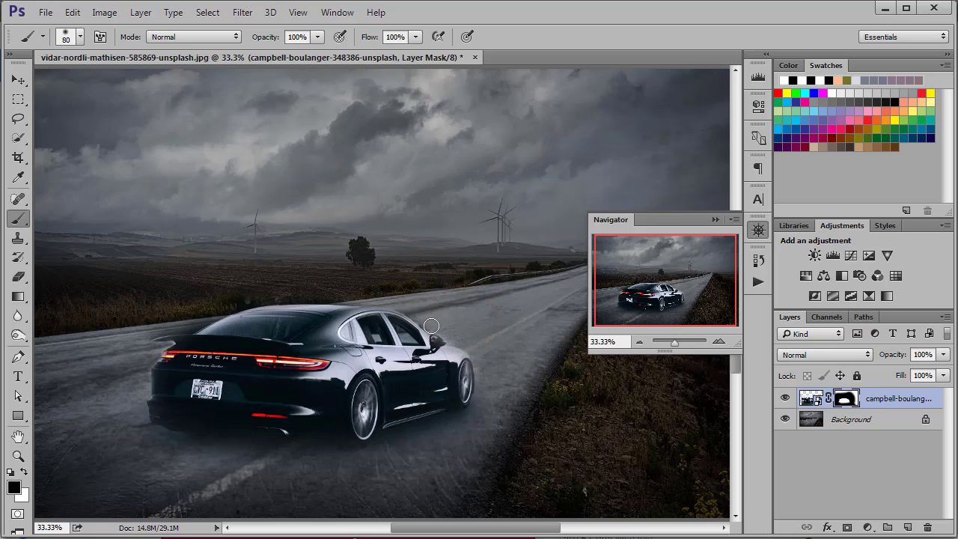
Clean the mask along the car's roof edge and hide leftover haze over the fields
mouse_move(431, 329)
left_mouse_down()
mouse_move(438, 312)
mouse_move(381, 274)
left_mouse_up()
left_click_drag(161, 321, 145, 332)
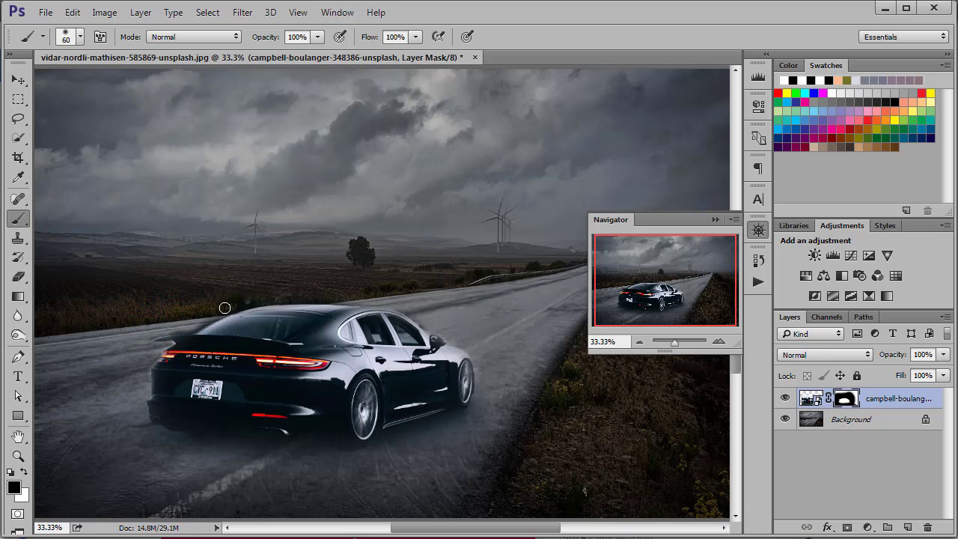
left_click_drag(225, 308, 173, 326)
left_click_drag(161, 331, 188, 326)
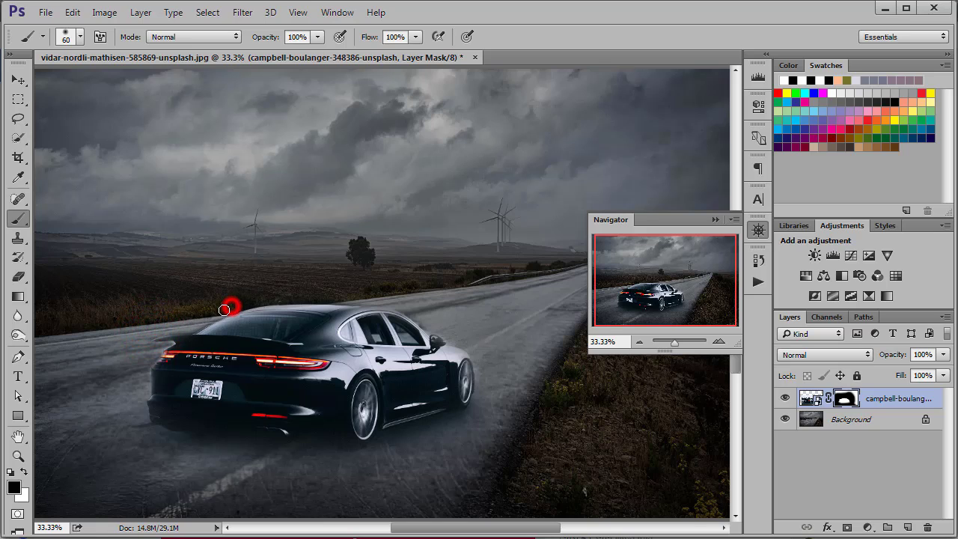
left_click_drag(224, 309, 197, 326)
left_click_drag(264, 264, 336, 240)
left_click_drag(254, 277, 284, 279)
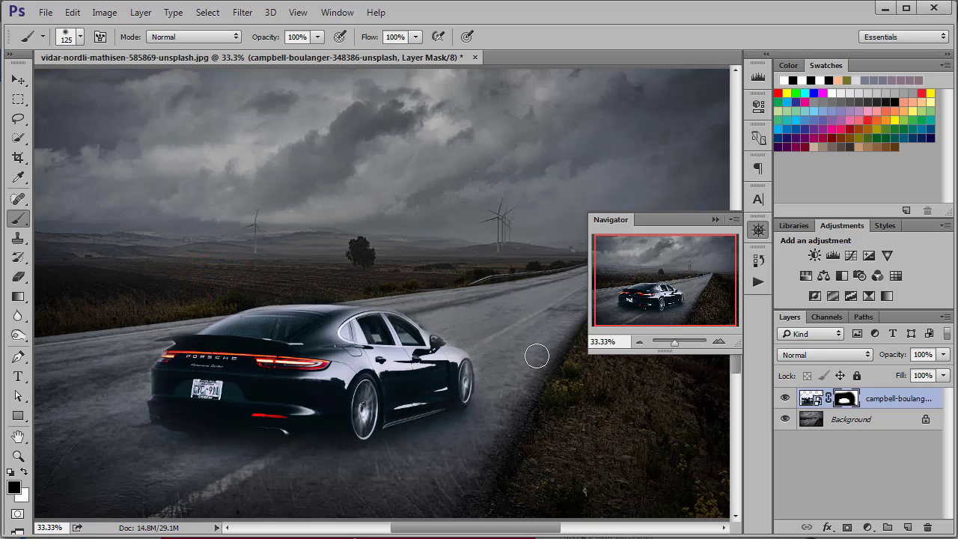
left_click(715, 219)
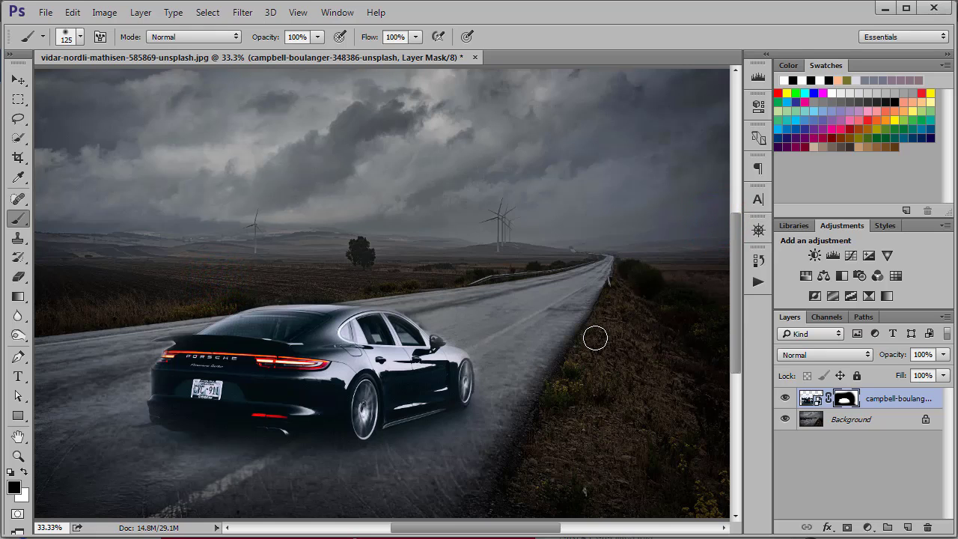
Rasterize the car layer after the warp is blocked by the linked mask
key("ctrl+t")
left_click(636, 36)
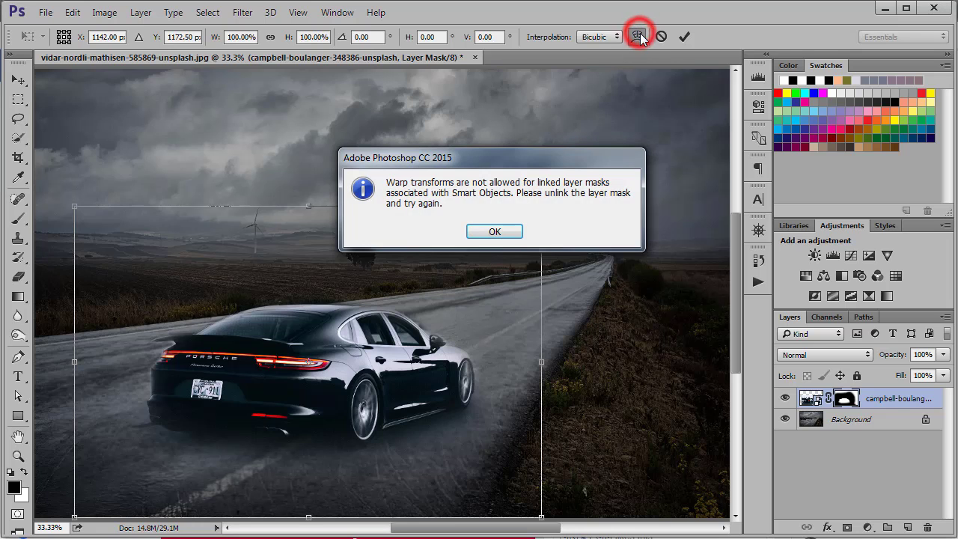
left_click(493, 232)
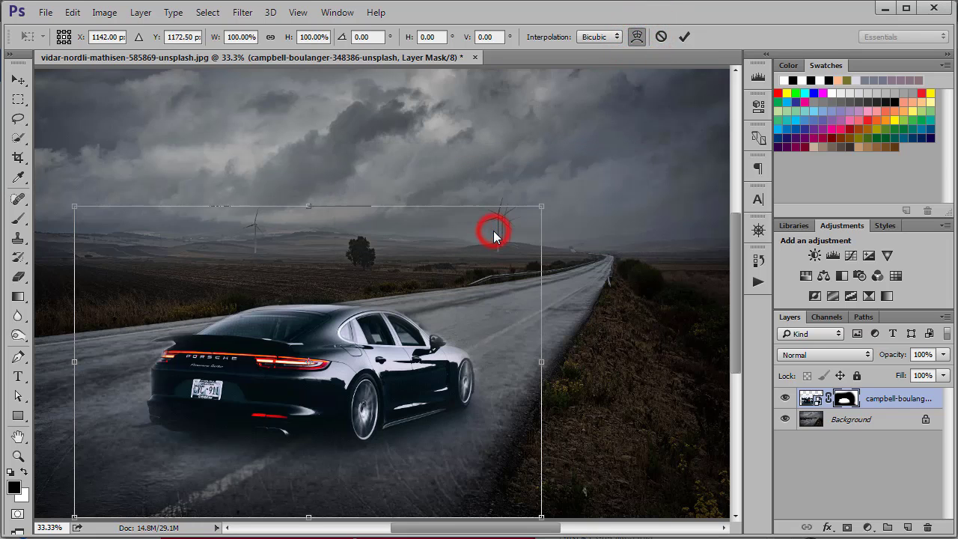
left_click(690, 38)
right_click(879, 403)
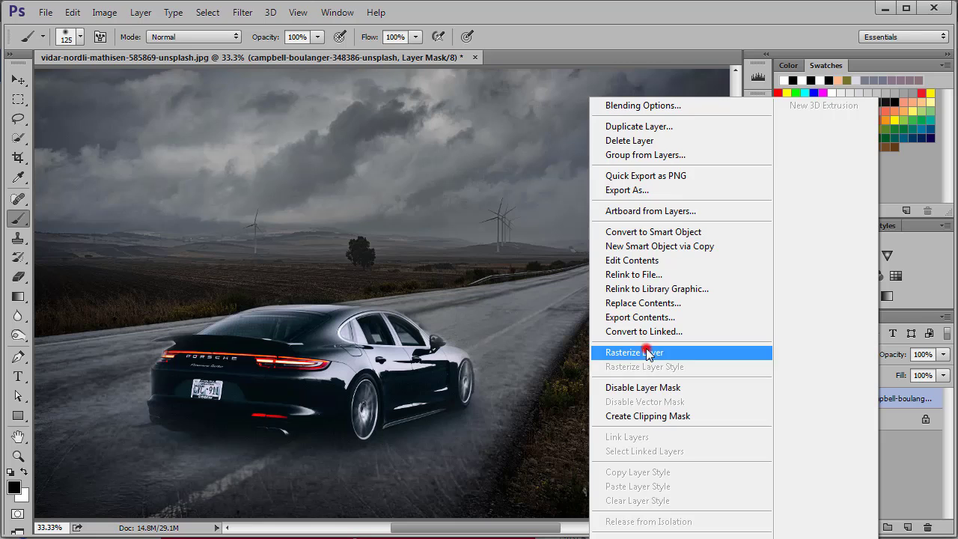
left_click(649, 355)
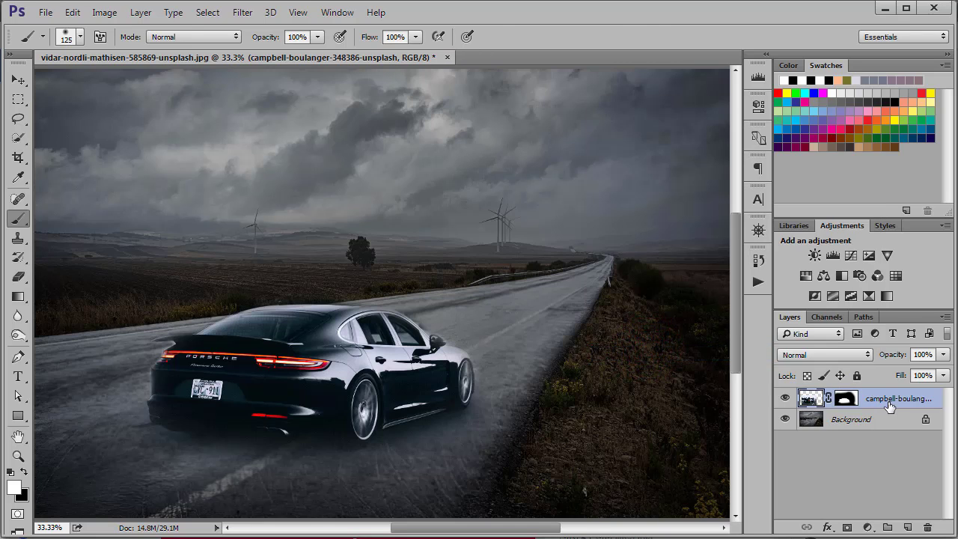
Move the car left and up, warp its right edge, bottom and top, and commit
key("ctrl+t")
left_click_drag(382, 349, 331, 336)
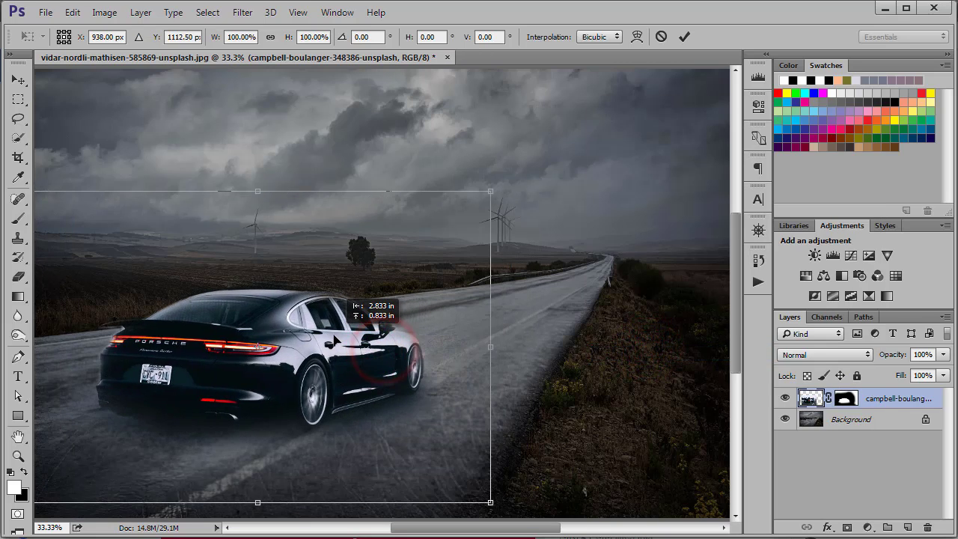
left_click(641, 38)
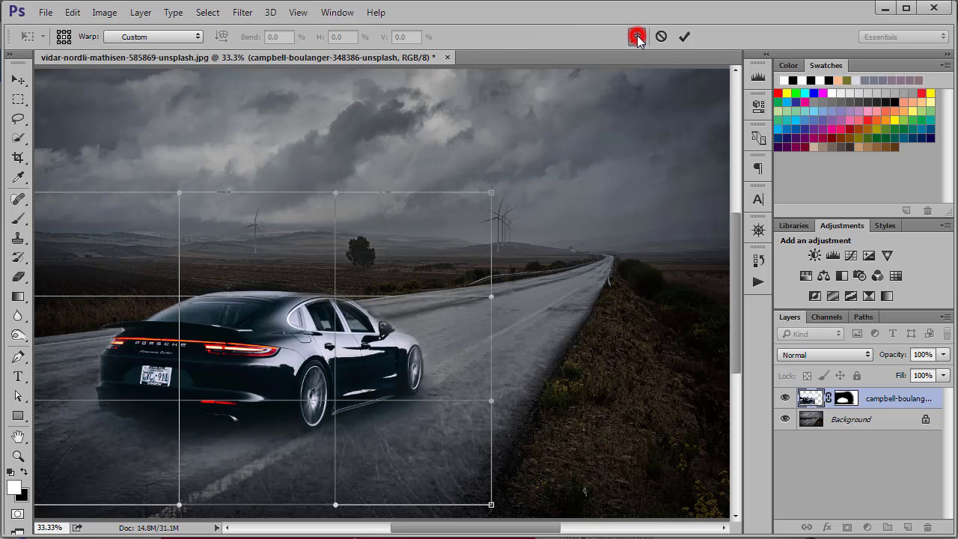
left_click_drag(491, 300, 468, 282)
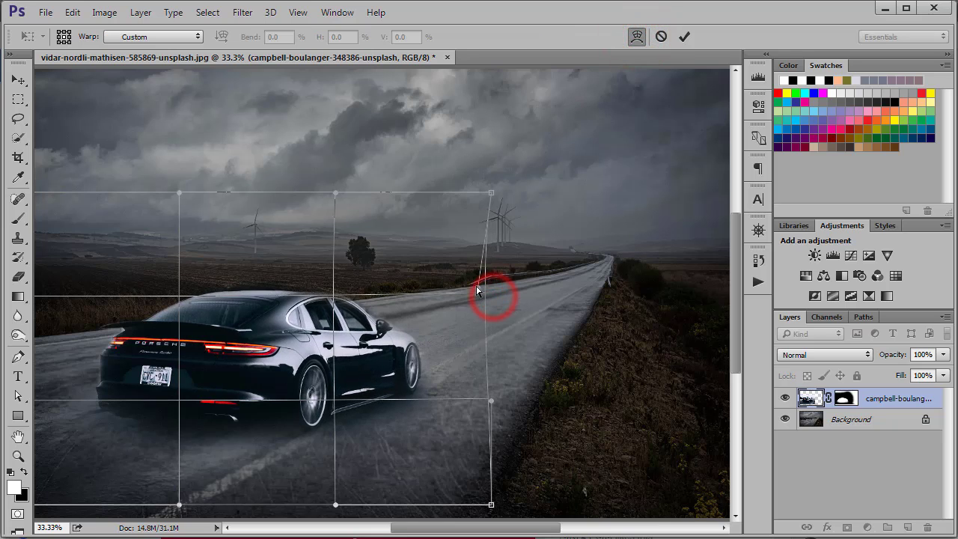
left_click_drag(485, 401, 468, 384)
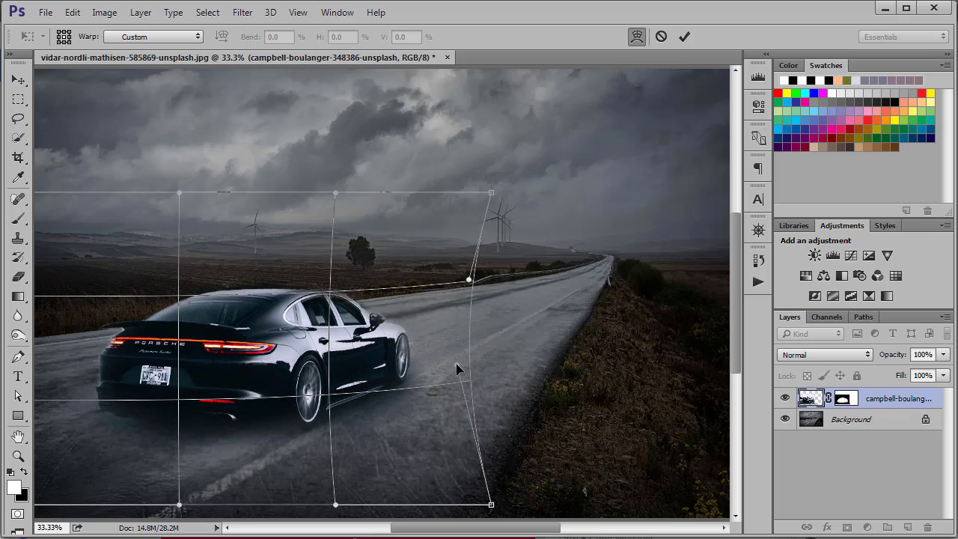
left_click_drag(457, 367, 458, 358)
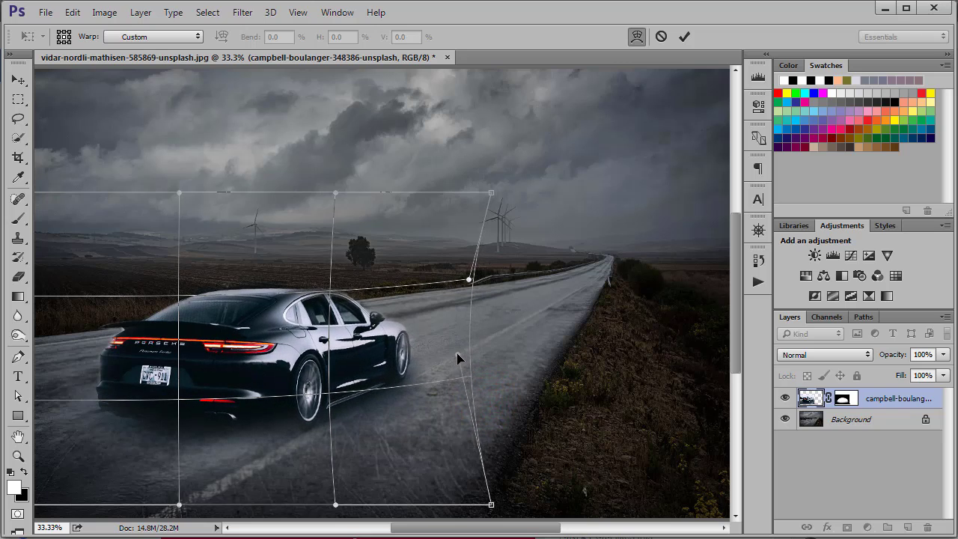
left_click_drag(335, 505, 327, 498)
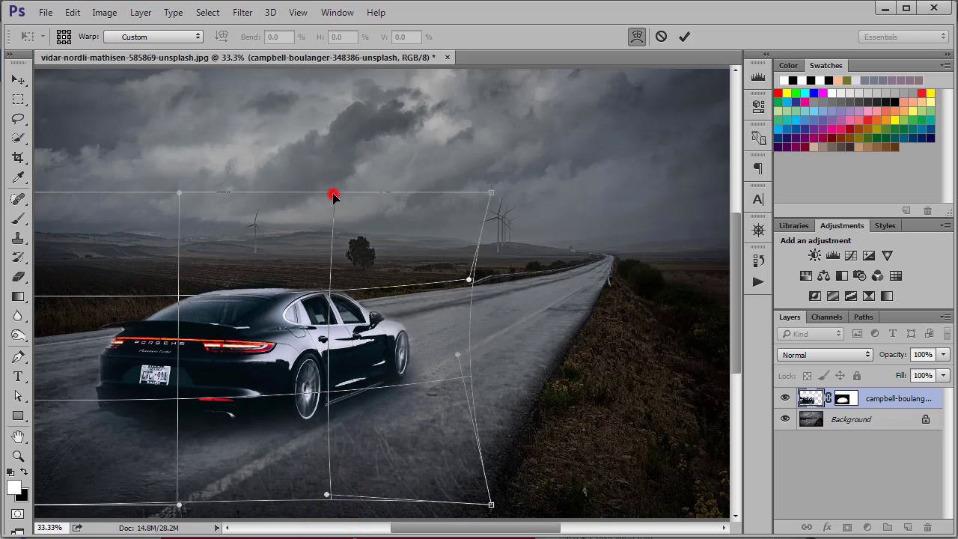
left_click_drag(333, 195, 332, 169)
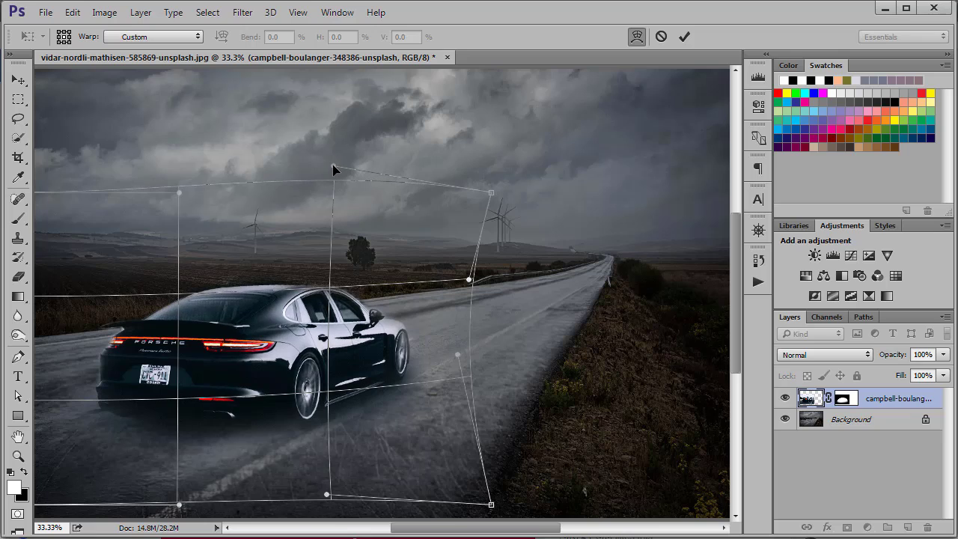
left_click(685, 37)
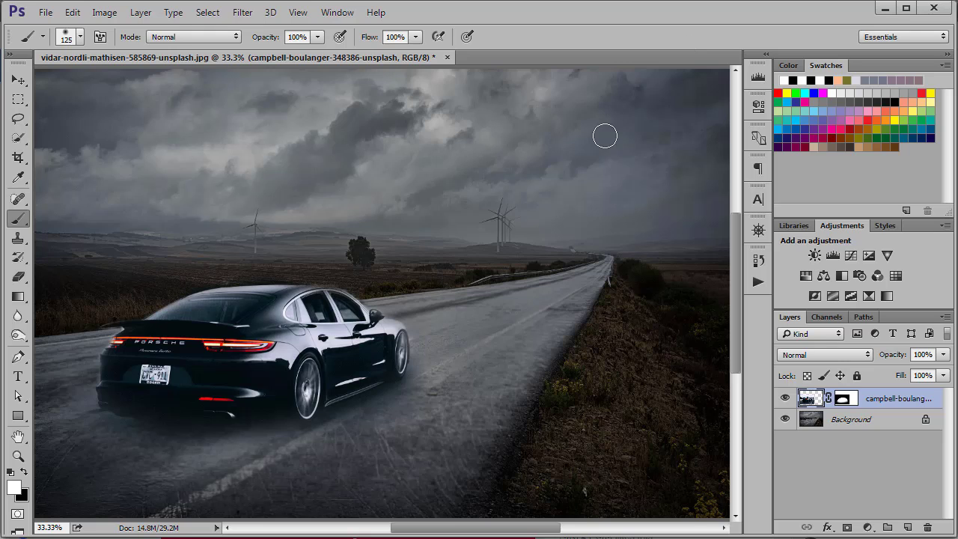
Warp the car layer's left edge inward in a zoomed-out view and commit the change
key("ctrl+t")
left_click(637, 37)
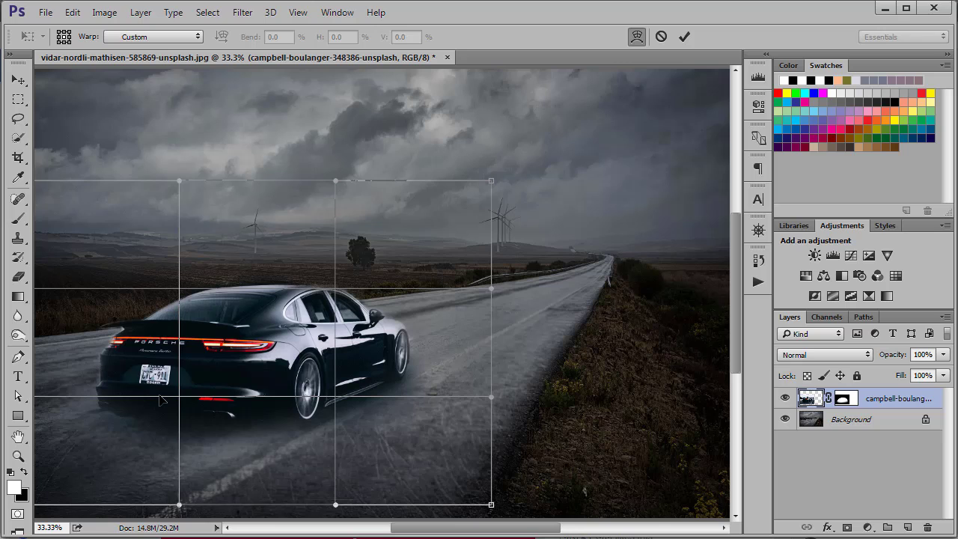
left_click(758, 230)
left_click(640, 342)
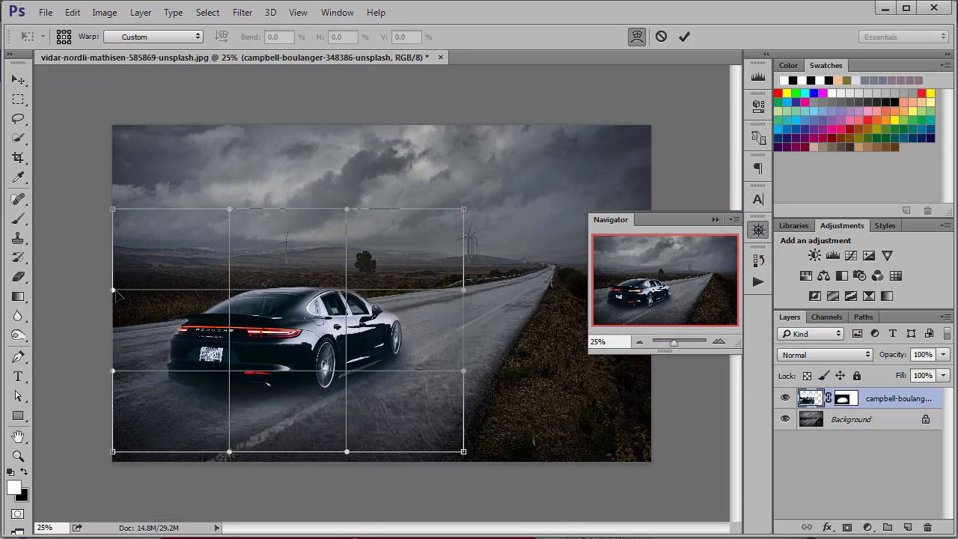
left_click_drag(112, 292, 129, 269)
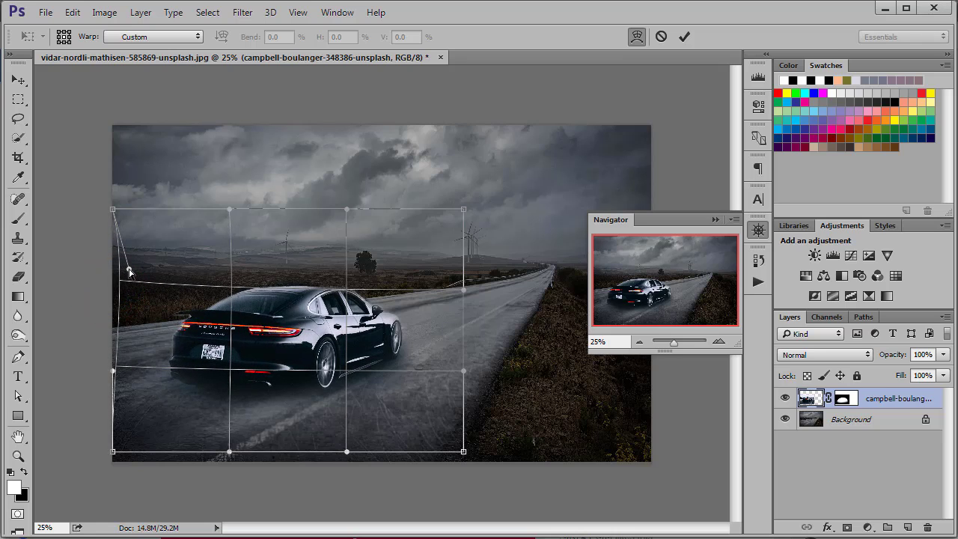
left_click(684, 35)
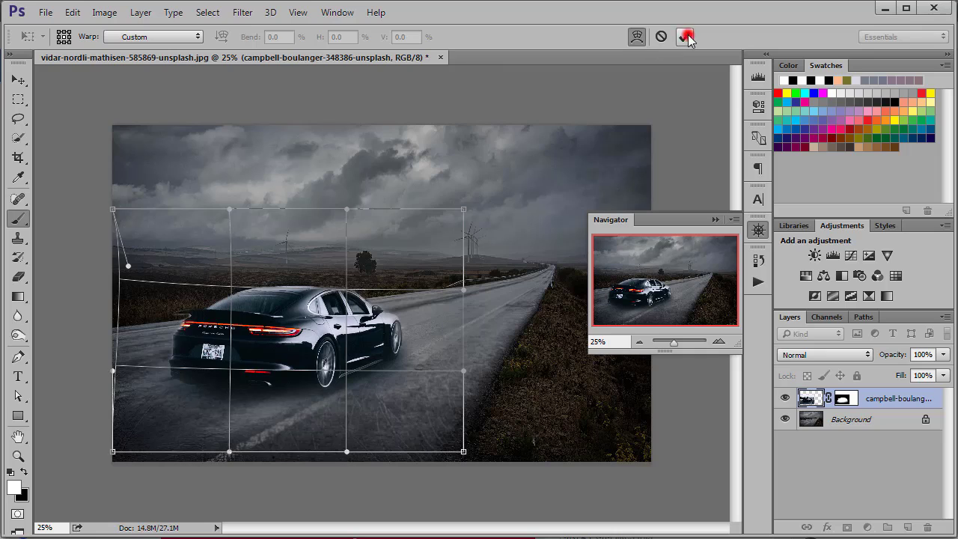
left_click(714, 220)
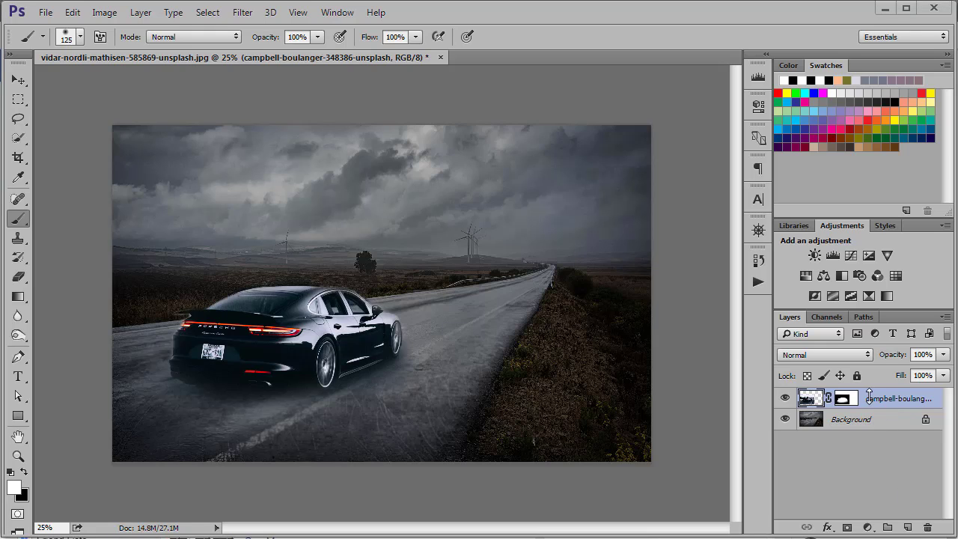
Duplicate the car layer and select the visible lower copy
left_click(870, 397)
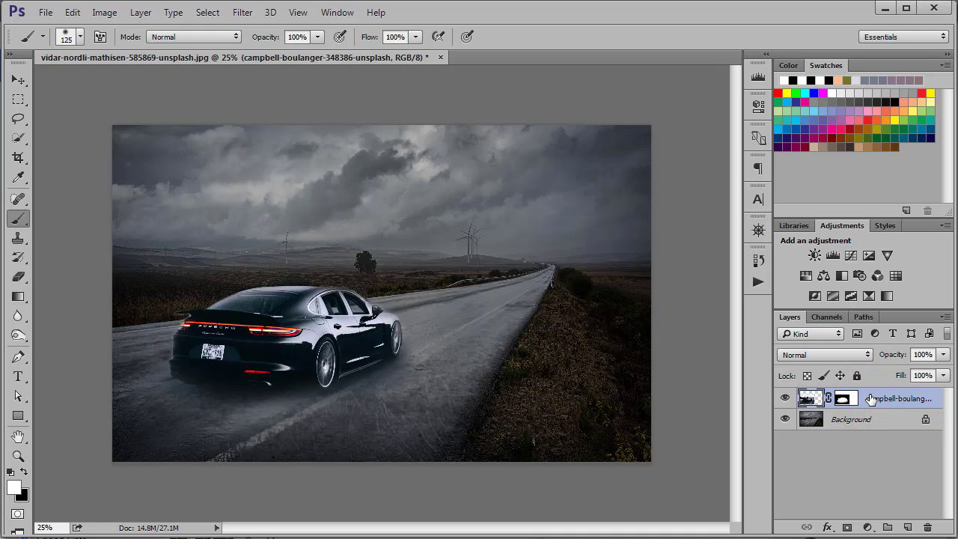
left_click_drag(870, 397, 875, 405)
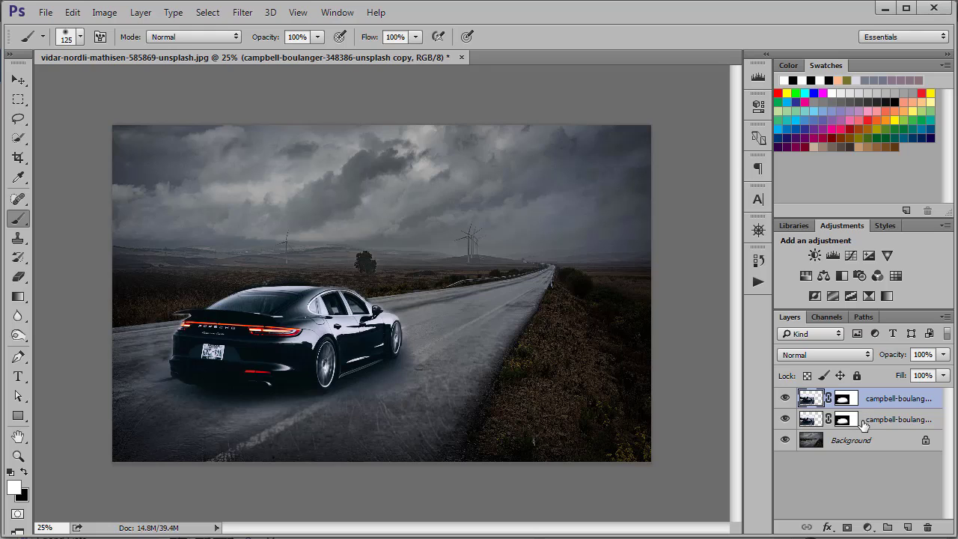
left_click(785, 418)
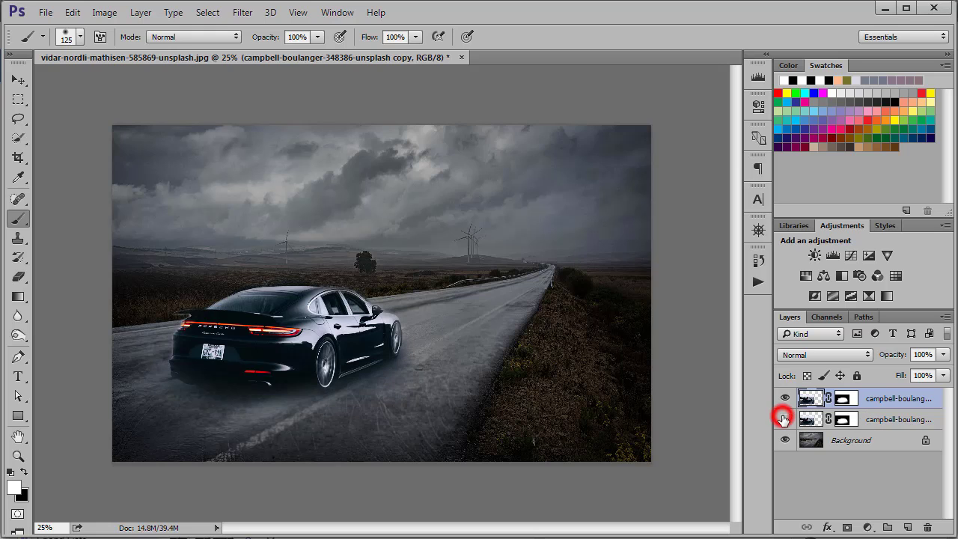
left_click(881, 423)
Flip the copy vertically, move it below the car, and tilt it slightly
key("ctrl+t")
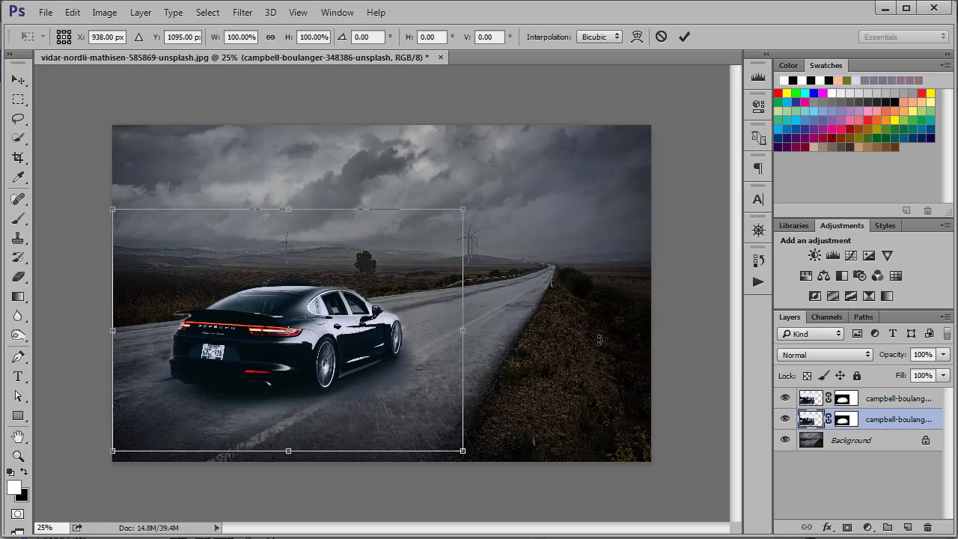
right_click(303, 249)
left_click(364, 498)
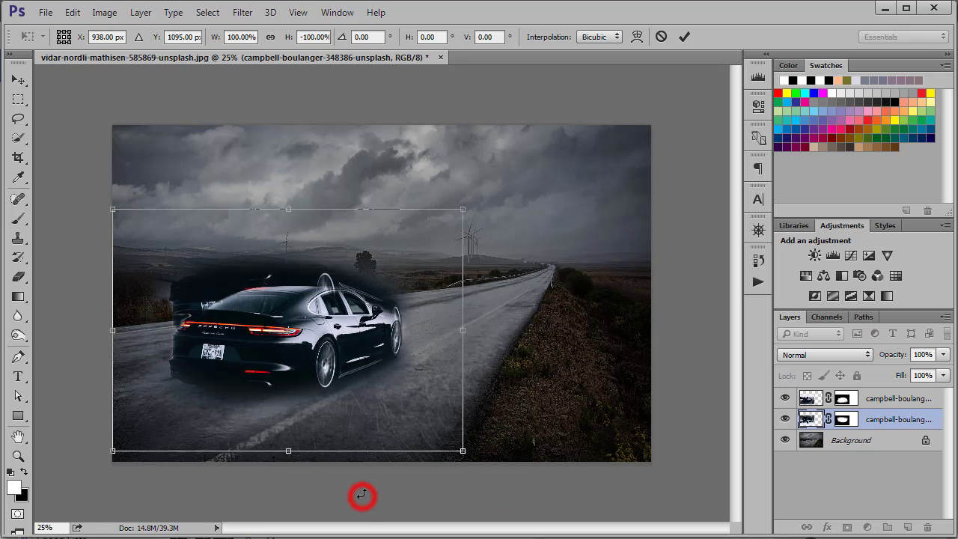
left_click_drag(270, 286, 271, 400)
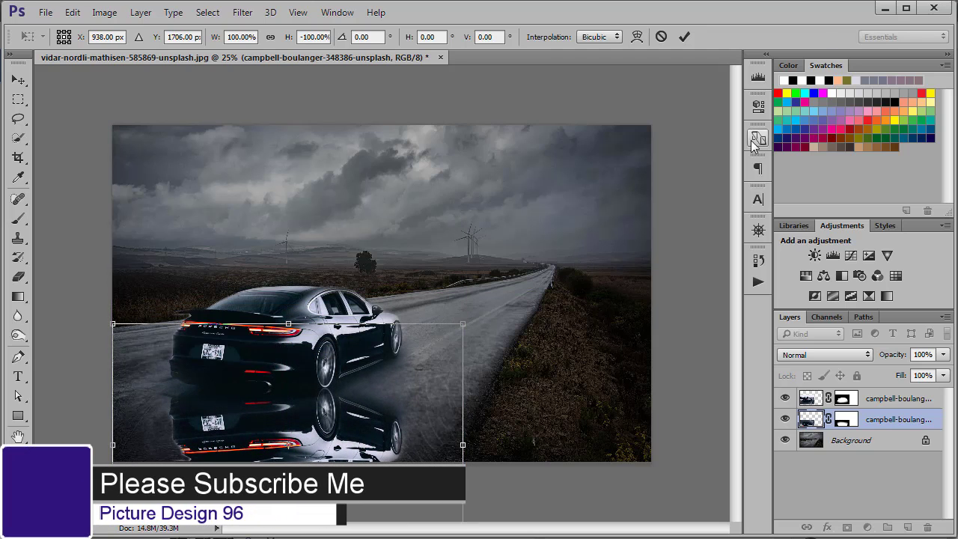
left_click(758, 231)
left_click(640, 342)
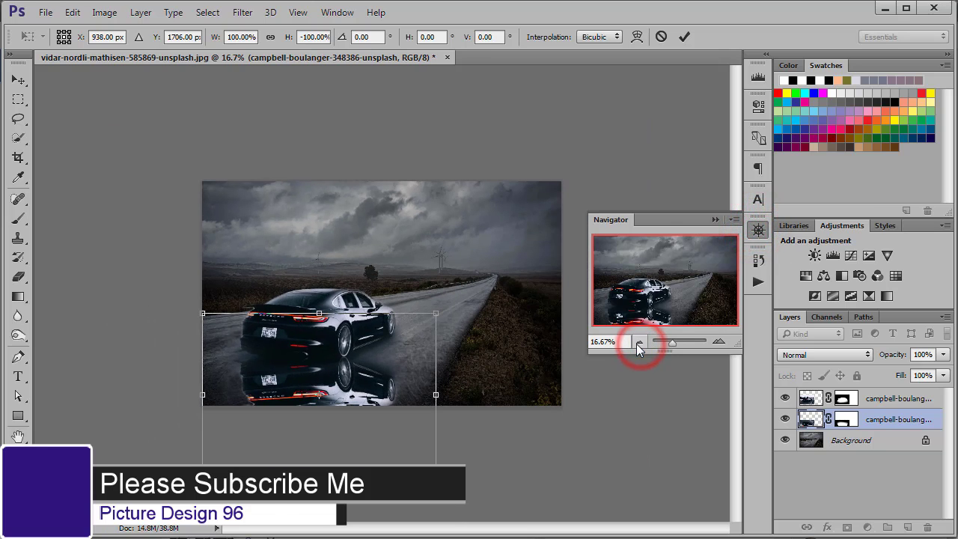
left_click_drag(353, 375, 354, 379)
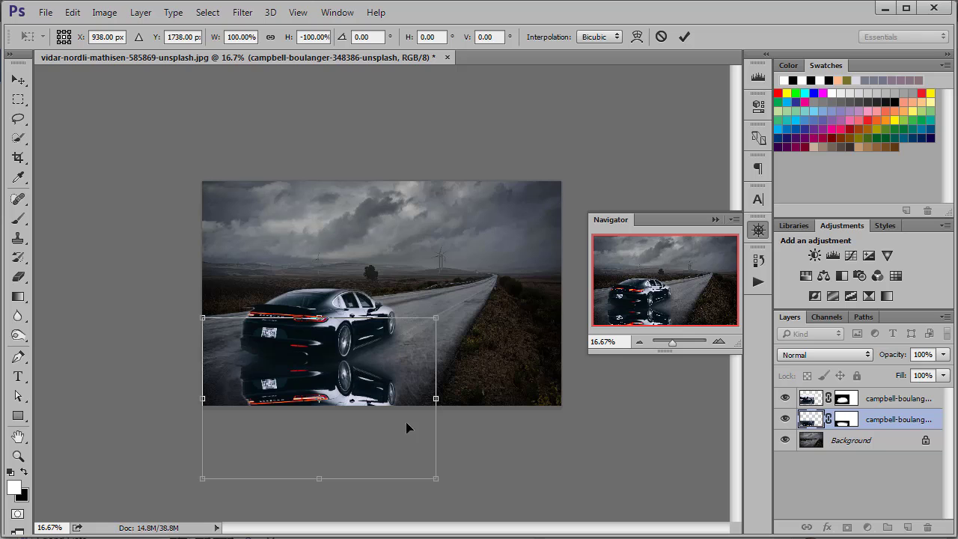
mouse_move(438, 484)
left_mouse_down()
mouse_move(431, 398)
mouse_move(438, 487)
left_mouse_up()
Warp the reflection's right side, corners, left edge and middle to curve it, then commit
left_click(637, 36)
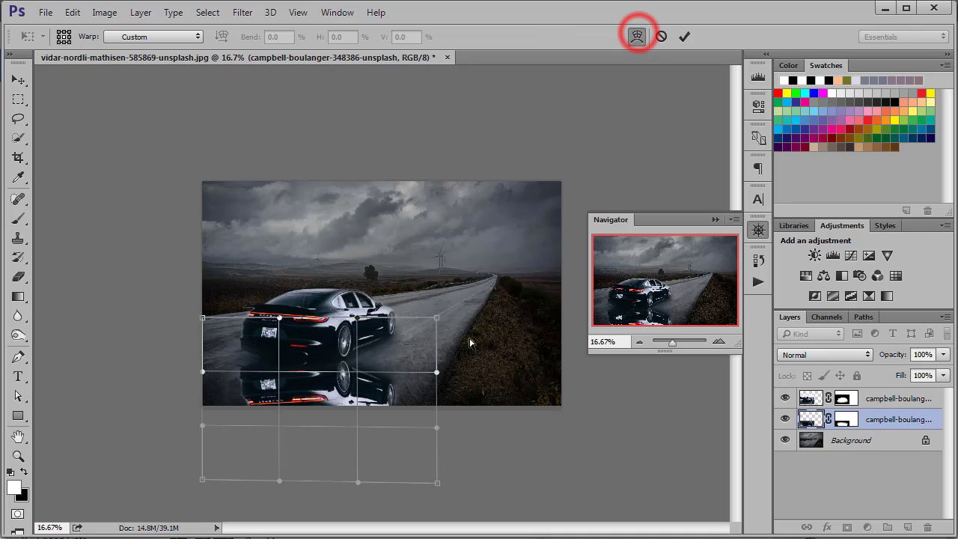
mouse_move(438, 374)
left_mouse_down()
mouse_move(438, 329)
mouse_move(419, 258)
left_mouse_up()
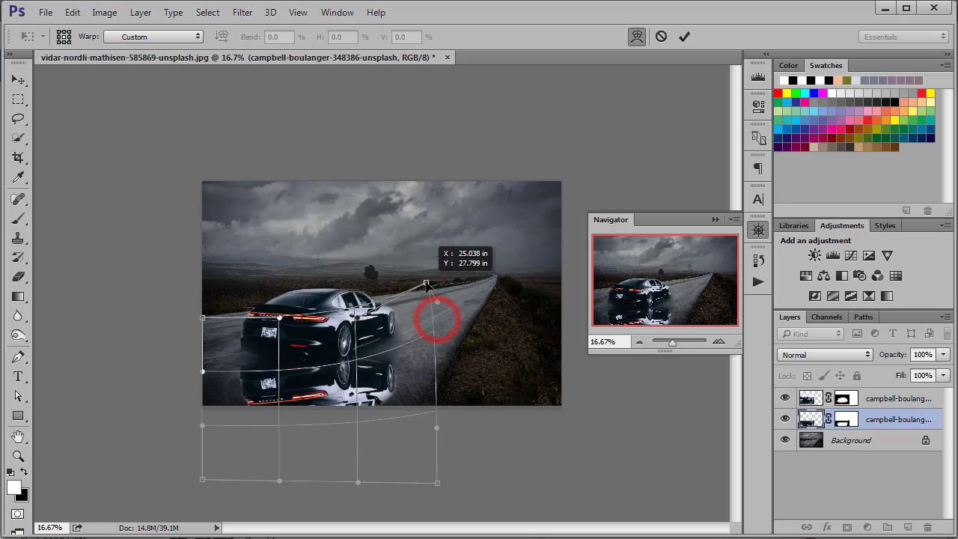
left_click_drag(437, 429, 440, 319)
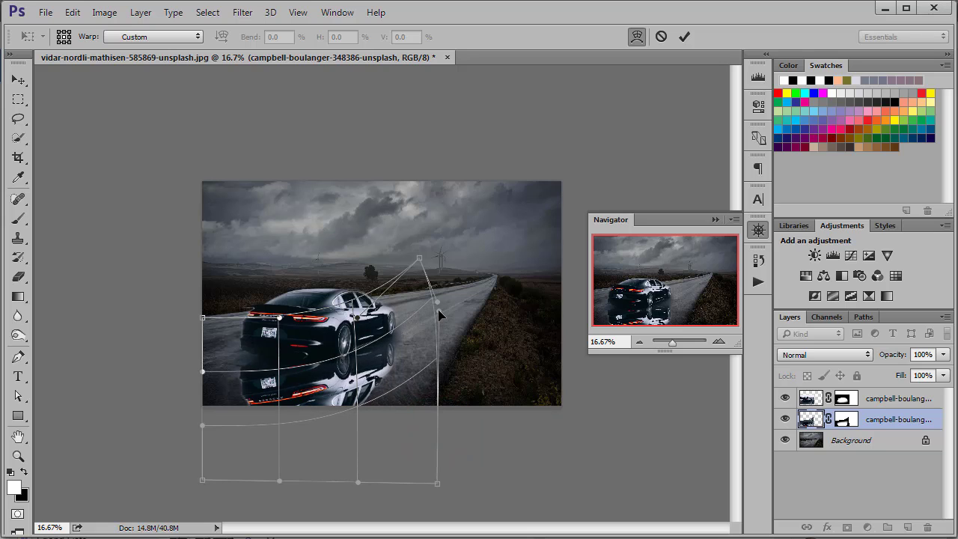
left_click_drag(437, 482, 444, 440)
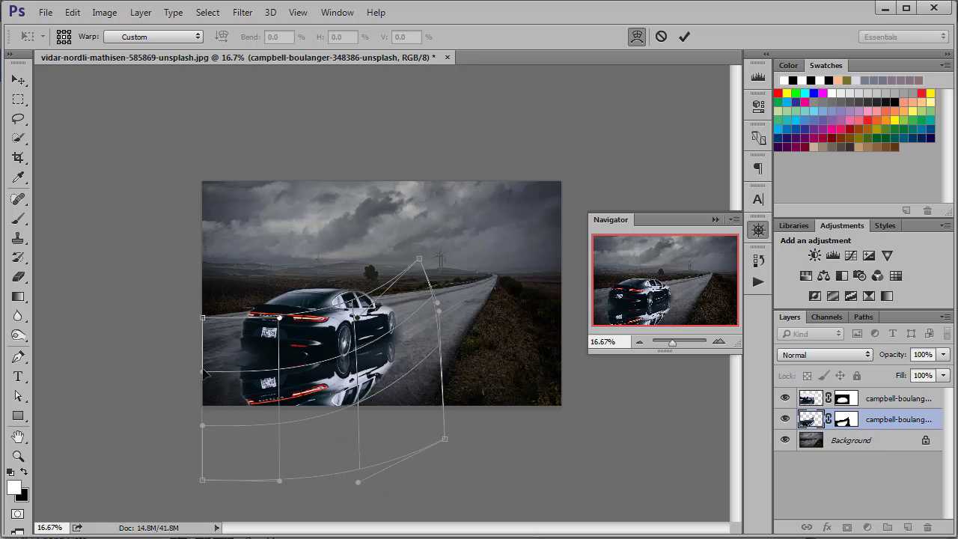
left_click_drag(203, 373, 195, 299)
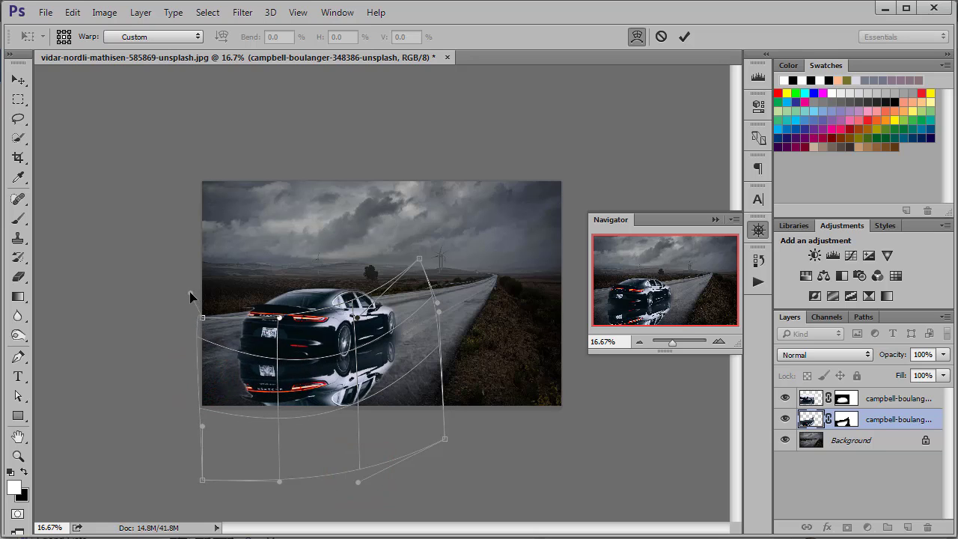
left_click_drag(195, 300, 185, 297)
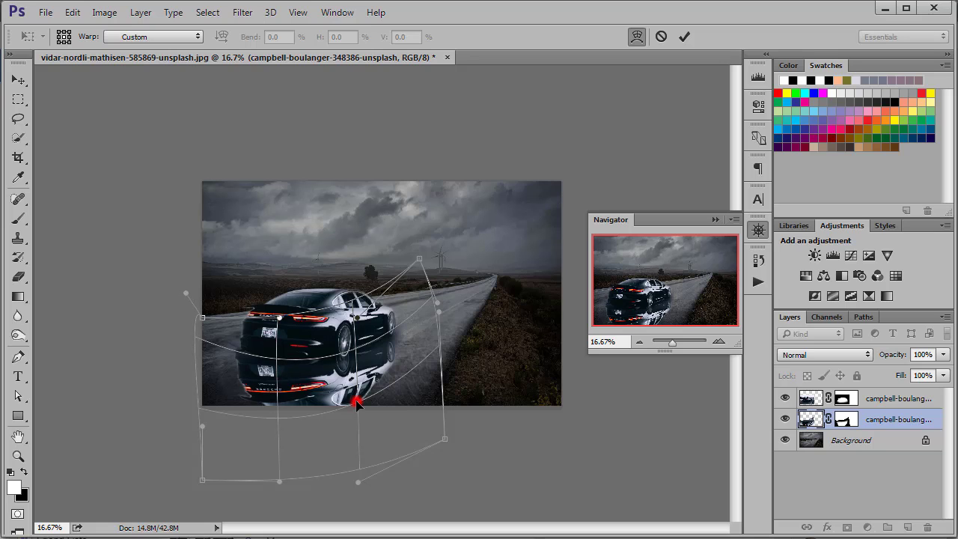
left_click_drag(357, 403, 359, 405)
left_click(440, 344)
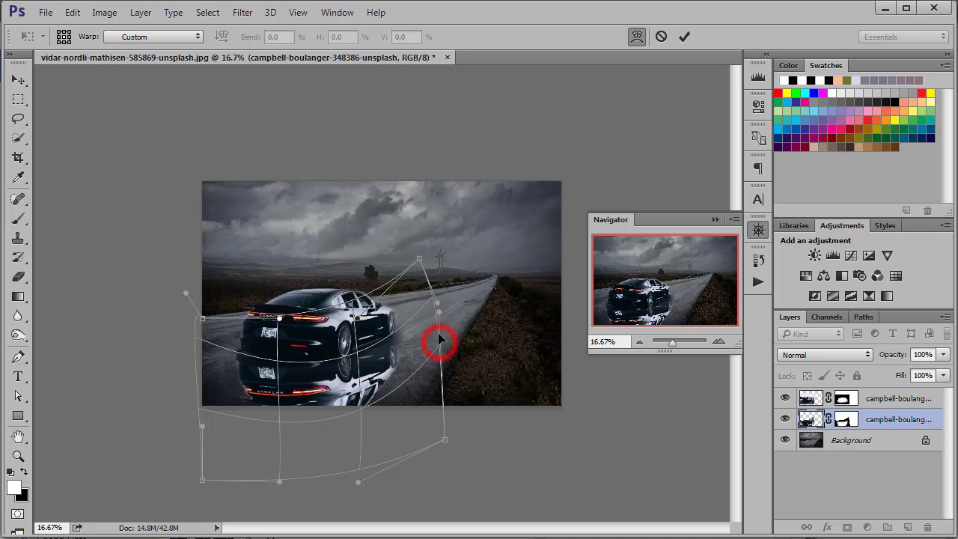
left_click(684, 36)
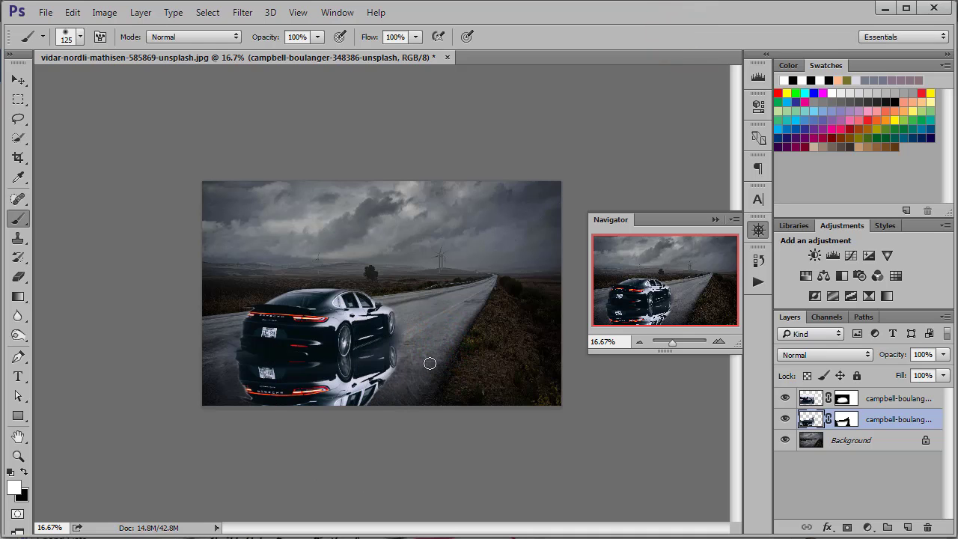
Warp the reflection's right side again to follow the road and commit
key("ctrl+t")
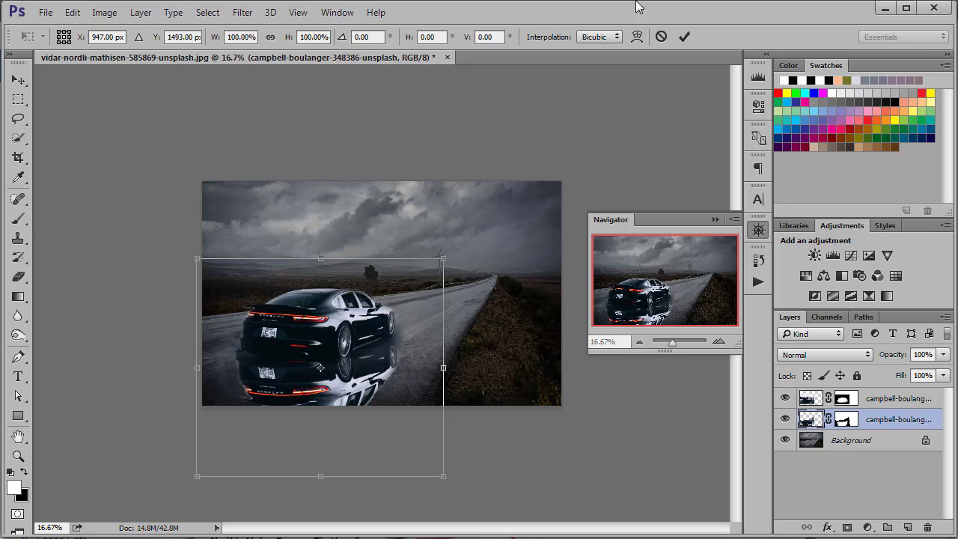
left_click(637, 36)
left_click_drag(439, 327, 439, 293)
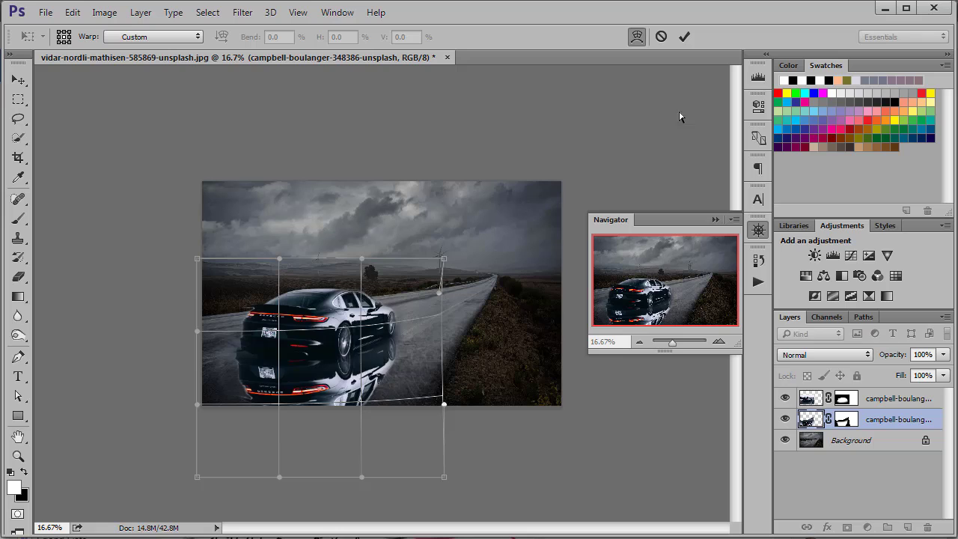
left_click(687, 36)
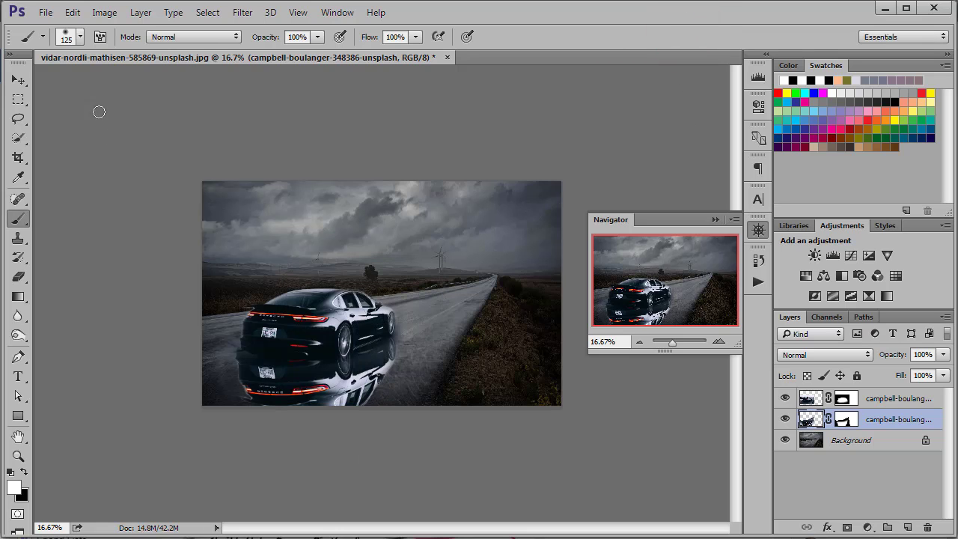
left_click(18, 81)
Nudge the reflection slightly right and down, then lower its layer fill to 44%
left_click_drag(321, 369, 347, 374)
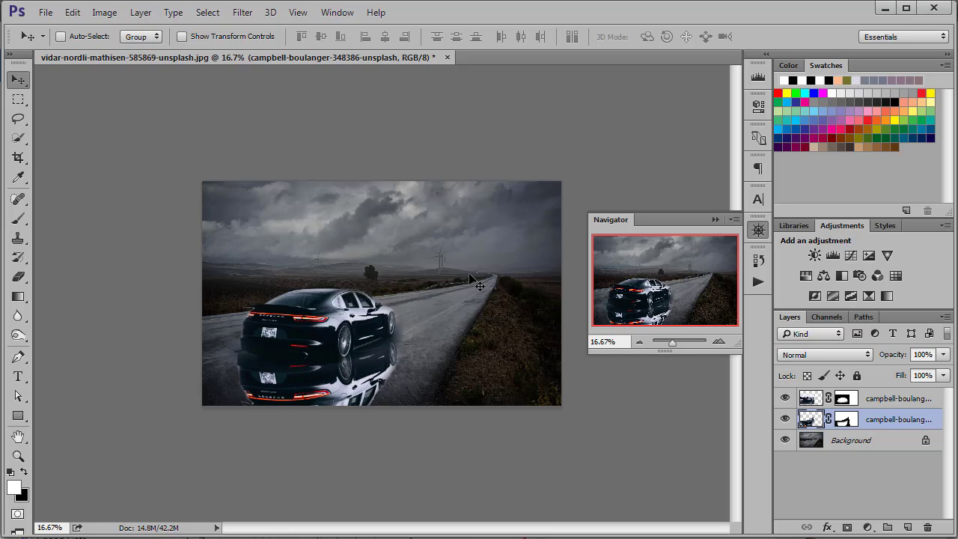
left_click(884, 423)
left_click(942, 375)
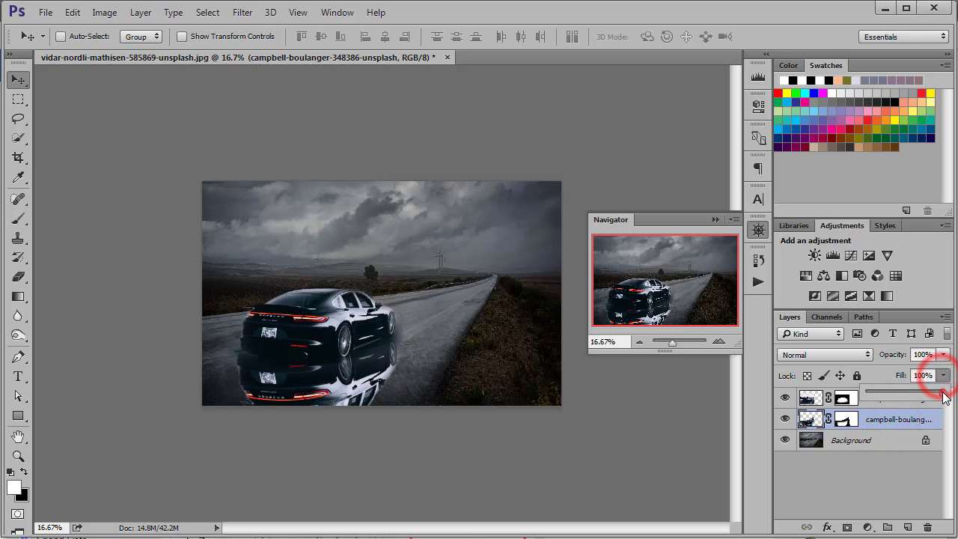
left_click_drag(942, 391, 905, 399)
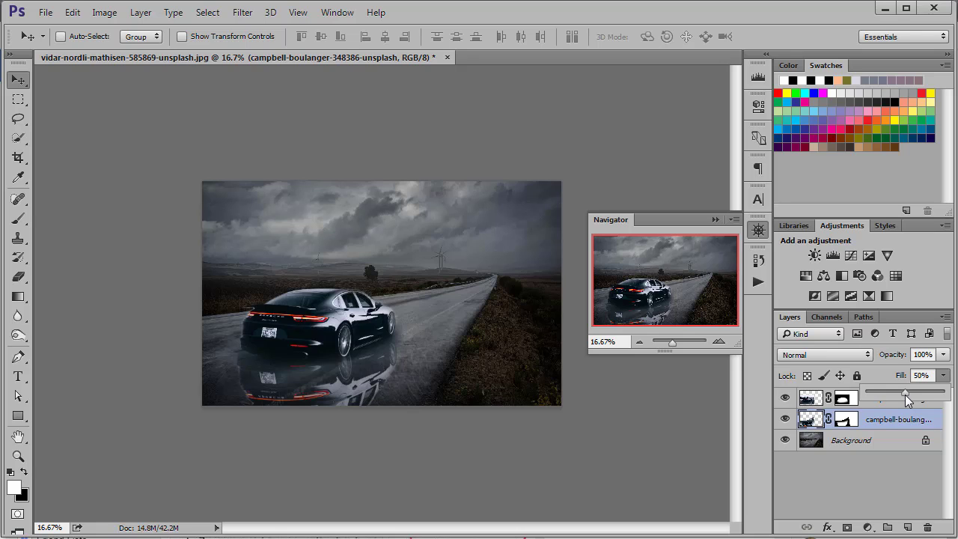
left_click_drag(904, 395, 901, 394)
left_click(884, 376)
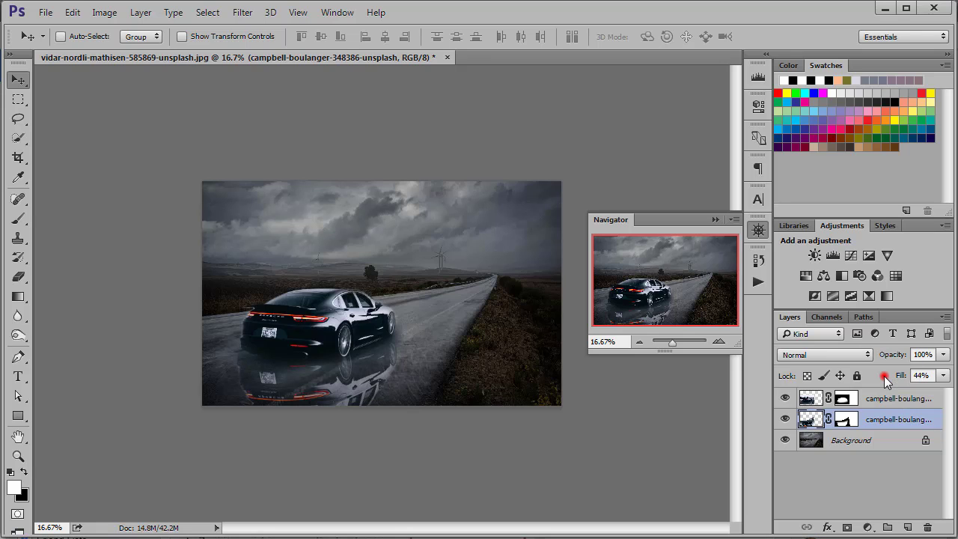
left_click(847, 422)
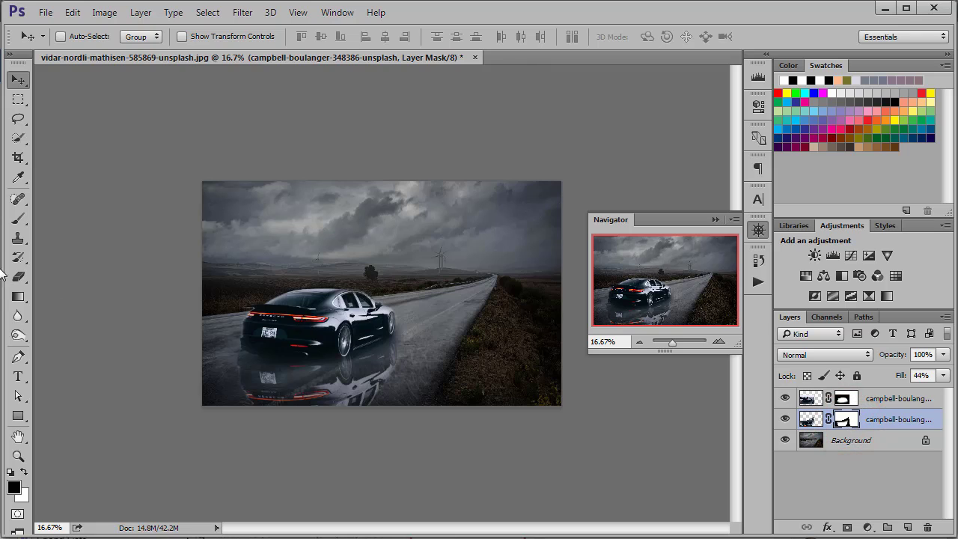
Brush out the red taillight reflection, fade the lower-left reflection at 59% opacity, then nudge it
left_click(19, 220)
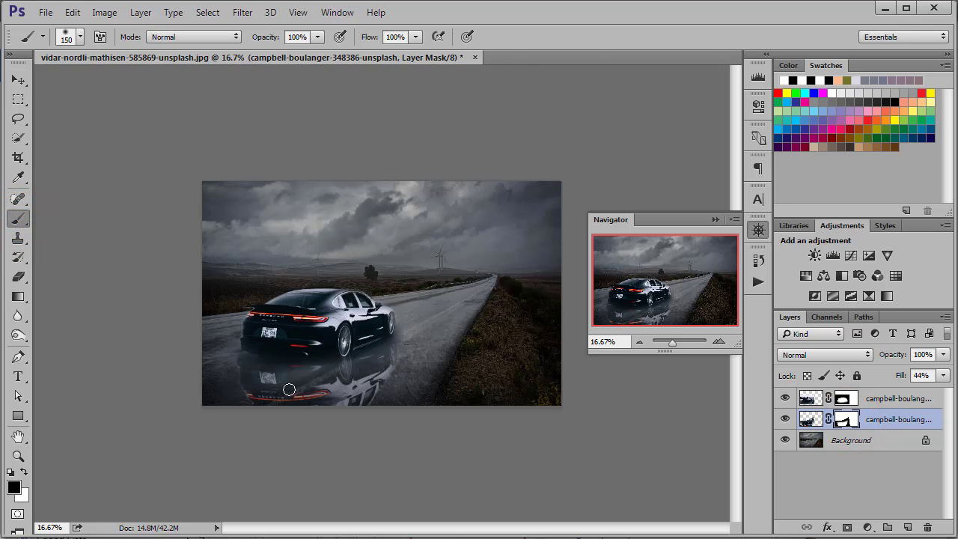
mouse_move(262, 394)
left_mouse_down()
mouse_move(368, 398)
mouse_move(306, 402)
left_mouse_up()
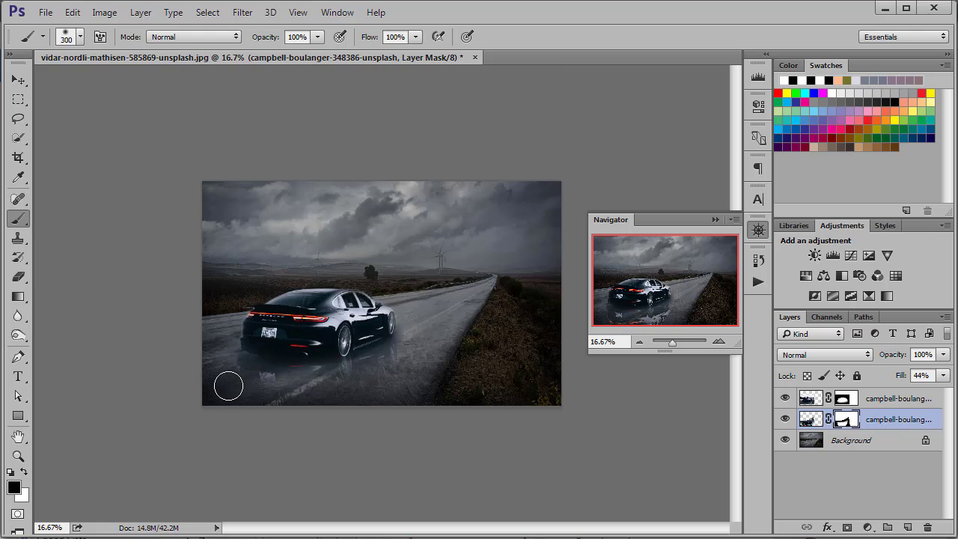
left_click(318, 37)
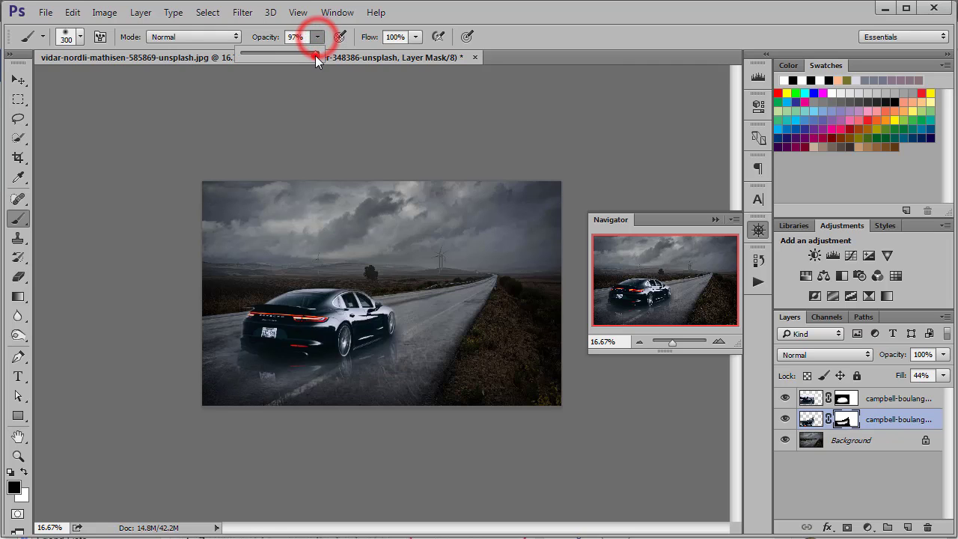
left_click_drag(316, 55, 286, 59)
mouse_move(233, 379)
left_mouse_down()
mouse_move(267, 393)
mouse_move(300, 389)
left_mouse_up()
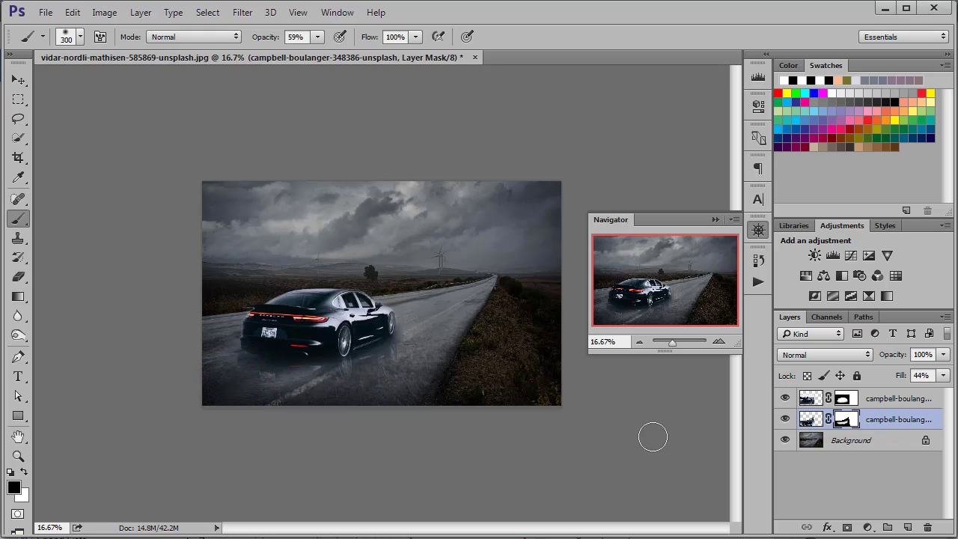
left_click(18, 79)
left_click_drag(334, 367, 342, 380)
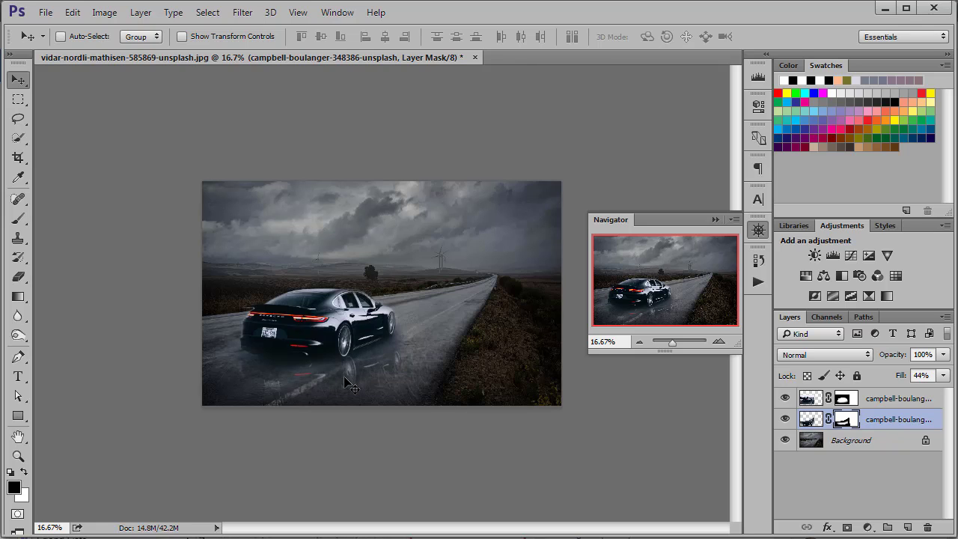
Warp the reflection by bending its right side and sagging its bottom edge along the road
key("ctrl+t")
left_click(637, 36)
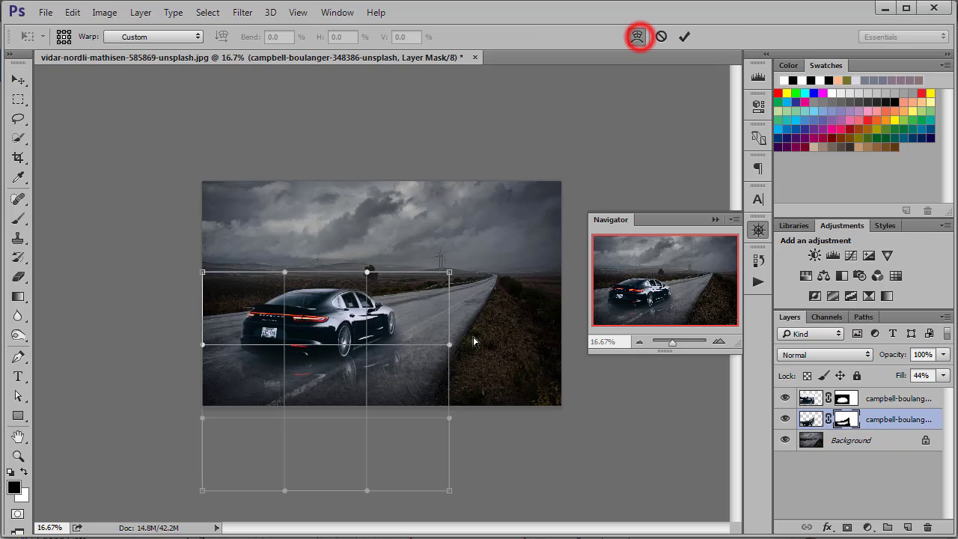
left_click_drag(449, 344, 432, 310)
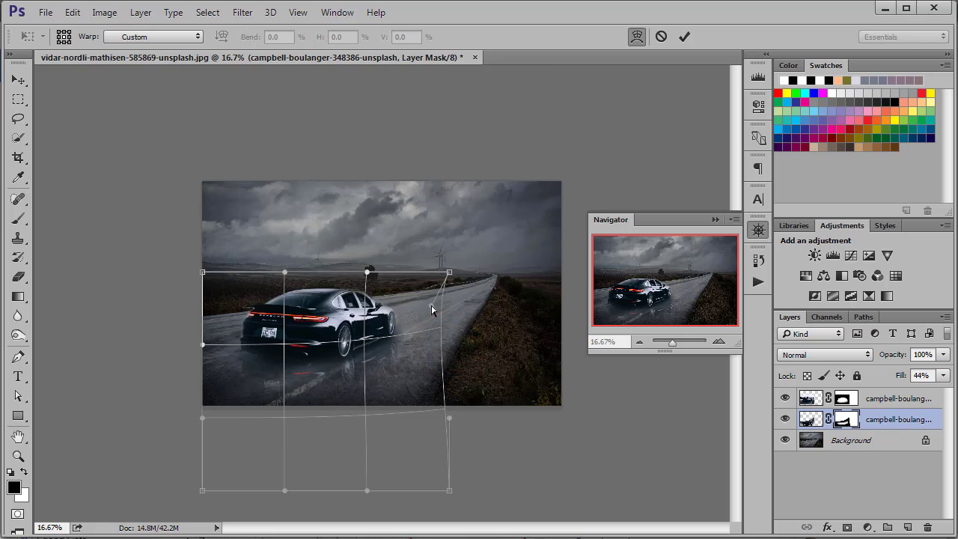
left_click_drag(365, 417, 370, 423)
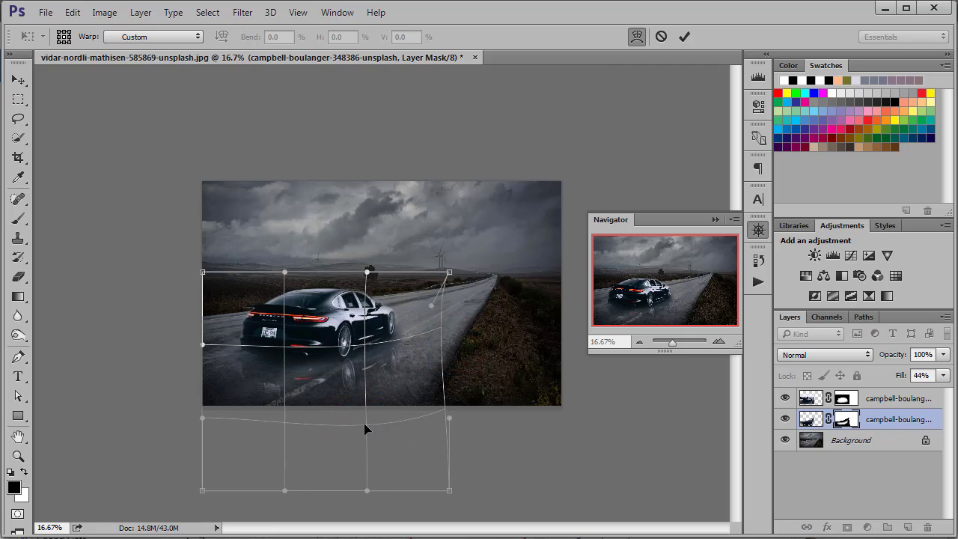
left_click_drag(440, 334, 437, 325)
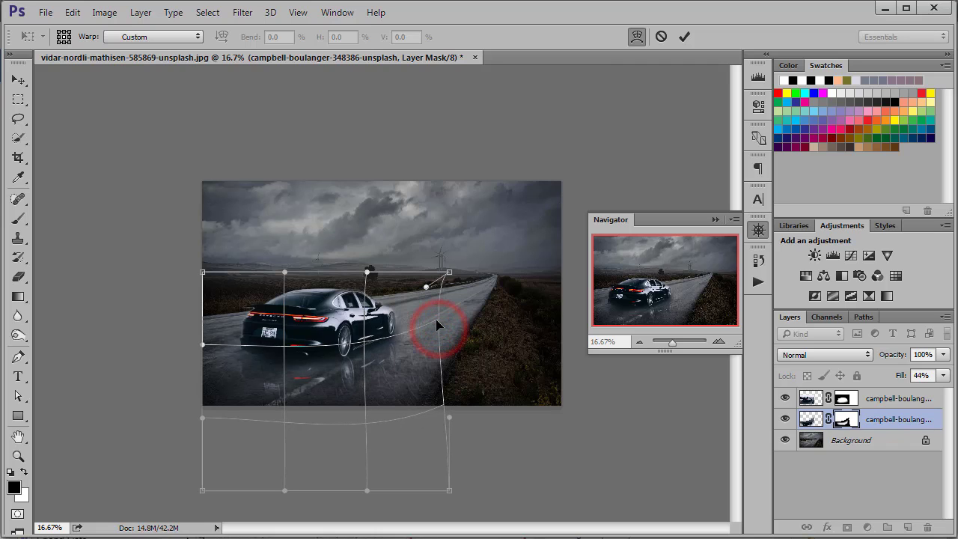
left_click_drag(365, 425, 370, 425)
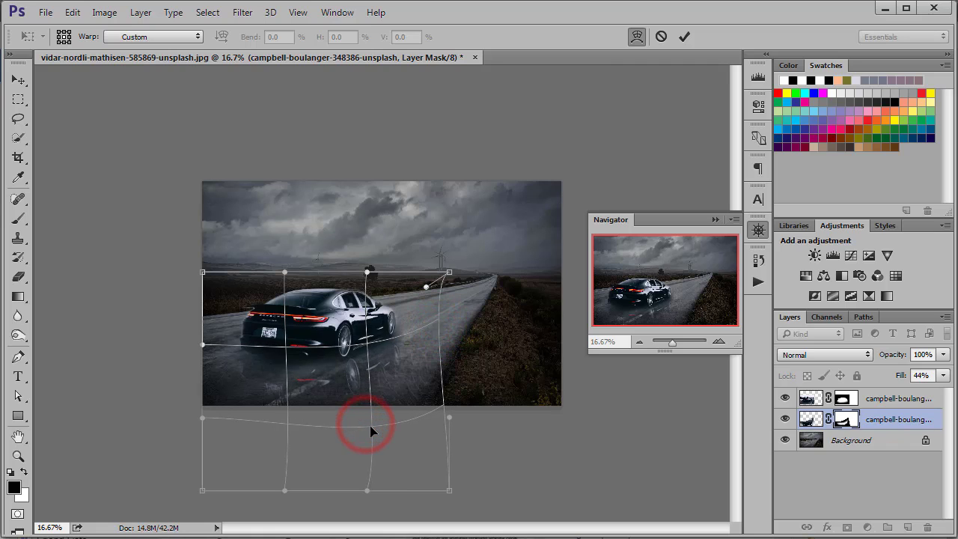
left_click(683, 37)
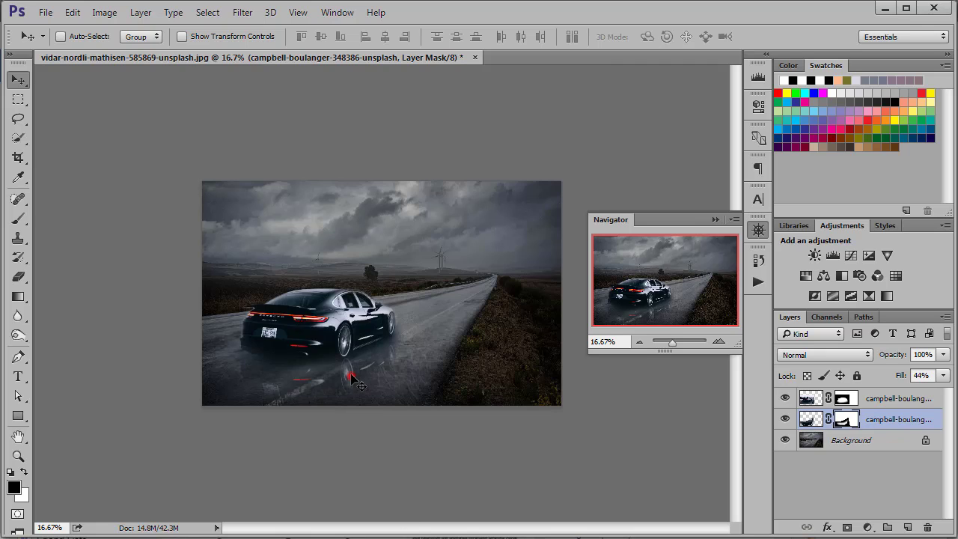
Nudge the reflection into place, brush away its lower-left edge on the mask, and select the top car copy
left_click_drag(350, 374, 341, 371)
left_click(18, 218)
left_click_drag(255, 395, 344, 409)
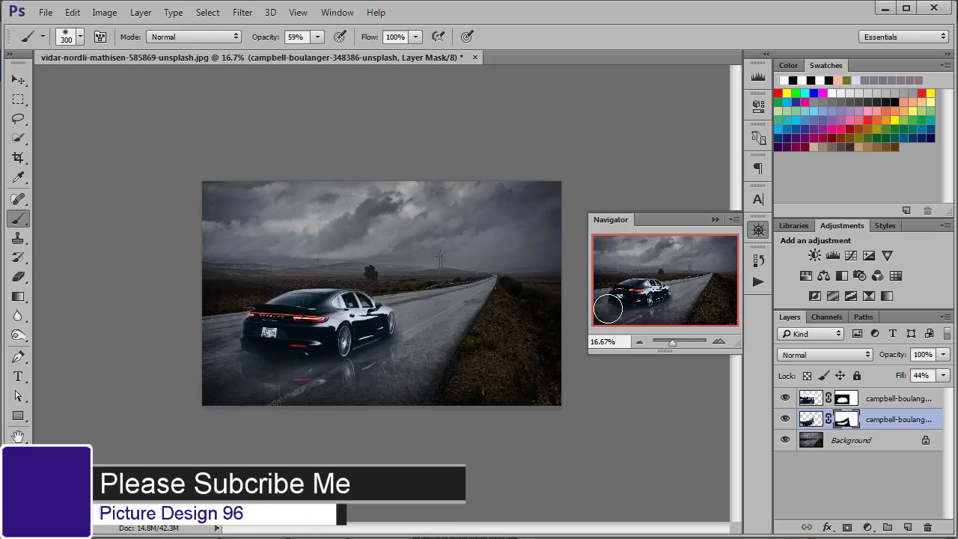
left_click(712, 220)
left_click(893, 398)
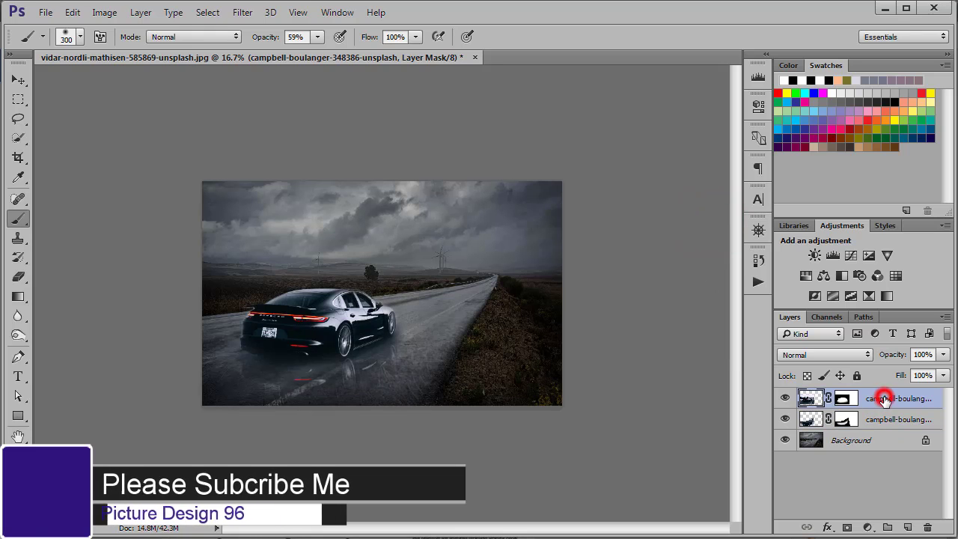
Place the tamas-kolossa-564332 raindrop image as embedded and scale it down over the car
left_click(45, 13)
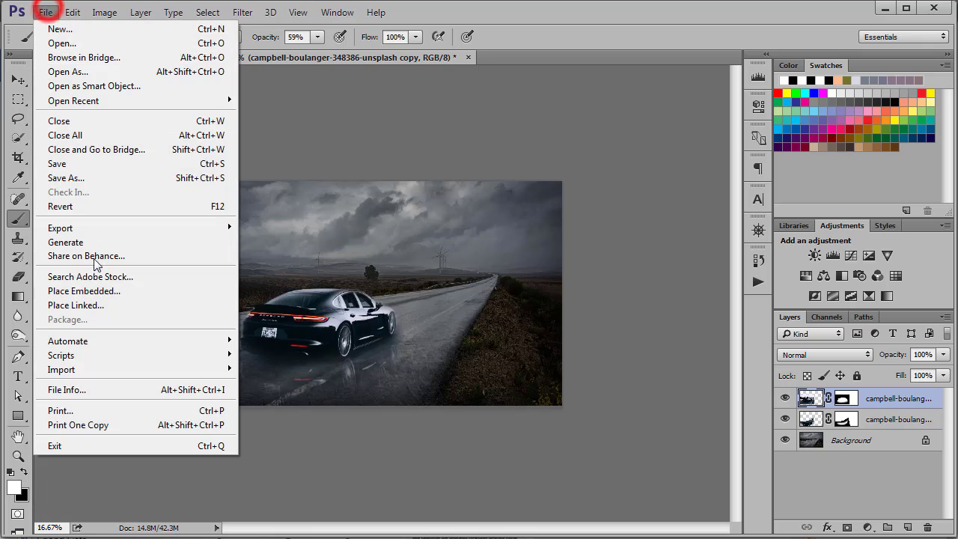
left_click(98, 295)
left_click(342, 103)
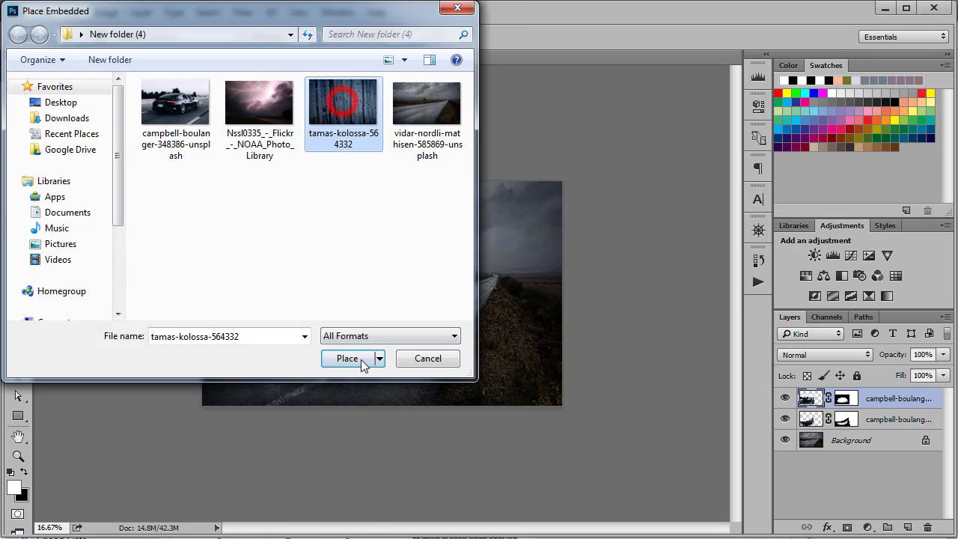
left_click(356, 358)
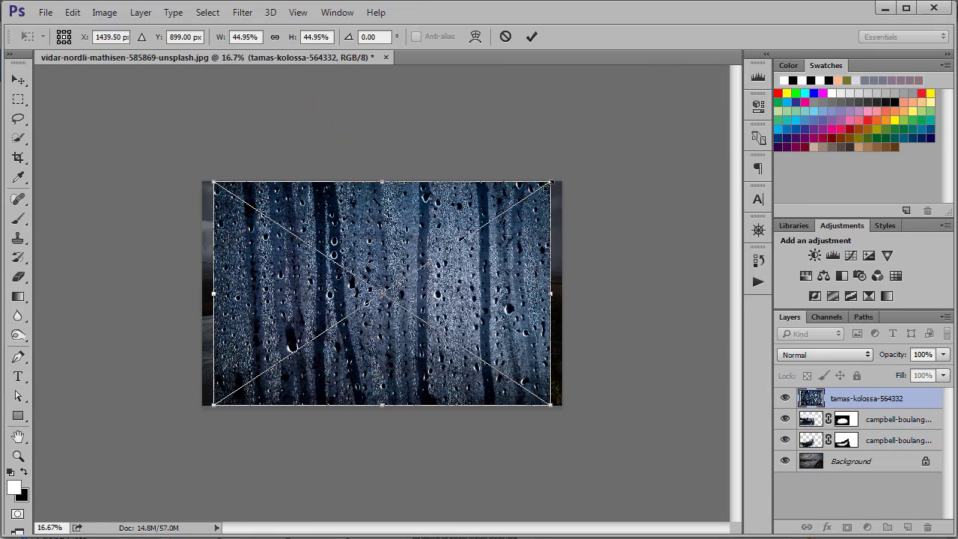
left_click_drag(551, 182, 447, 256)
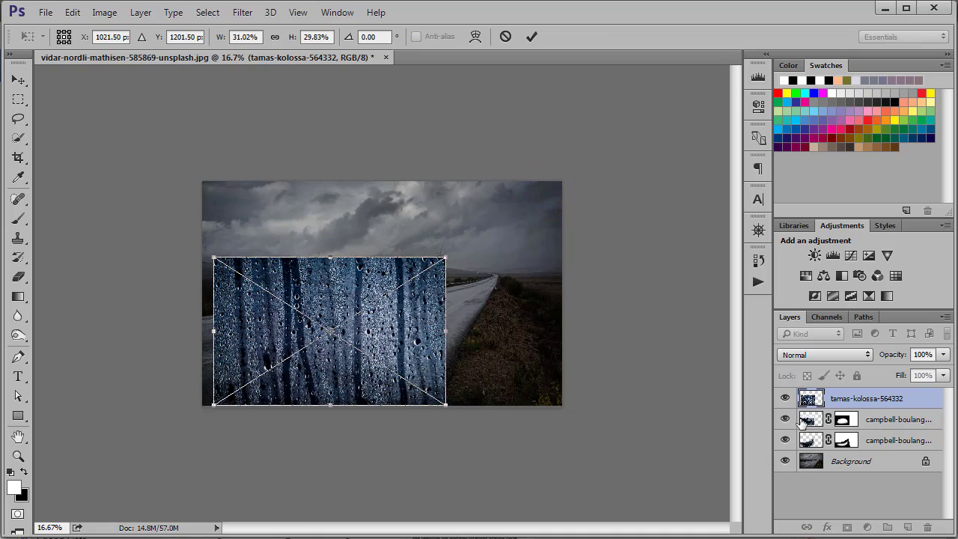
left_click(533, 36)
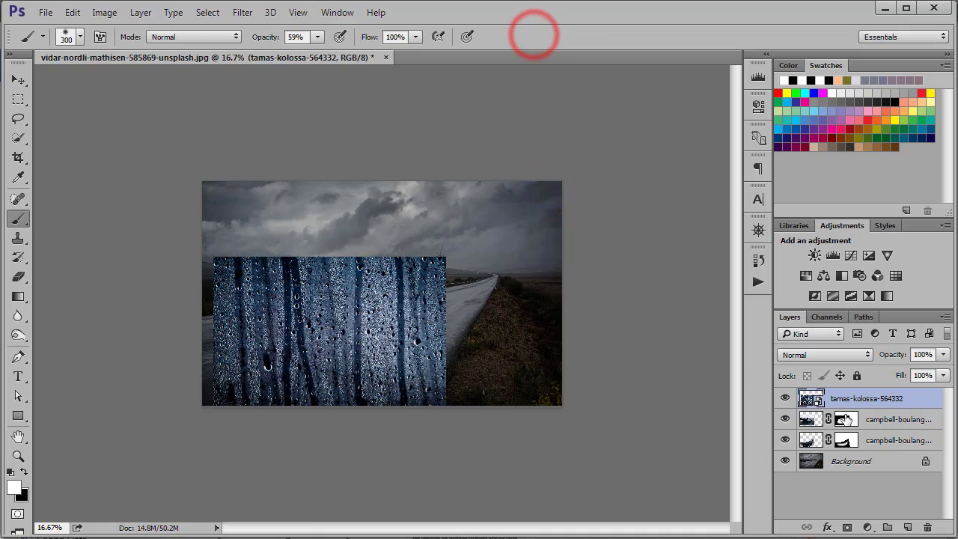
Clip the raindrop texture to the car layer and set its blend mode to Overlay
right_click(855, 402)
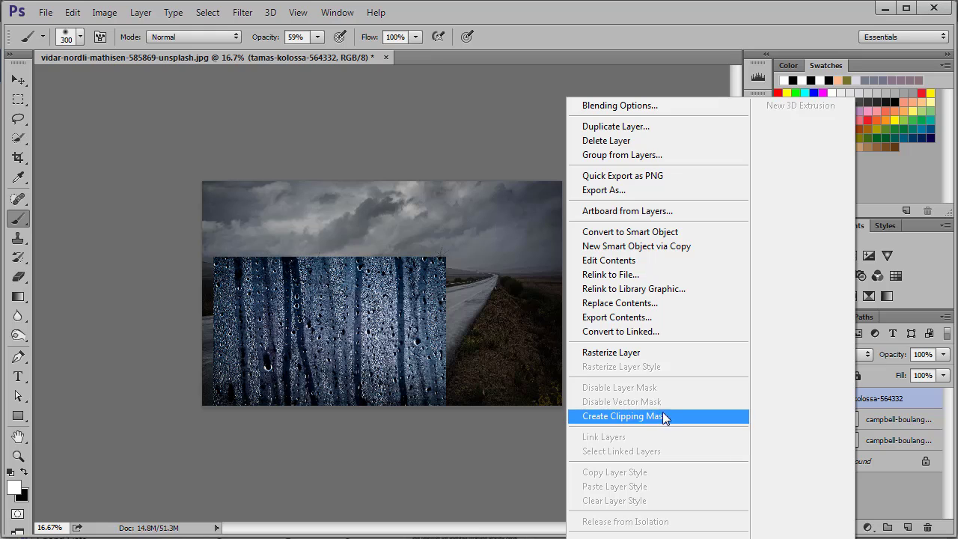
left_click(640, 416)
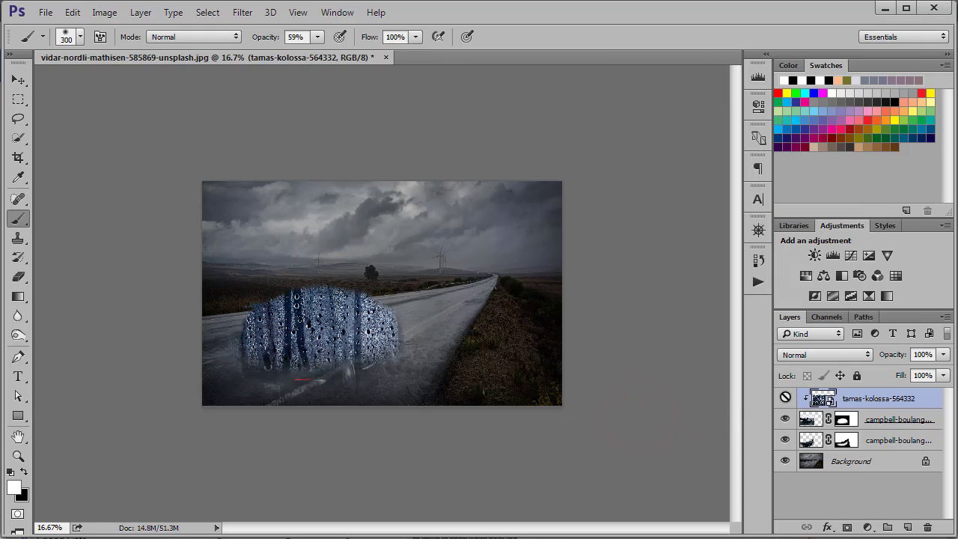
left_click(823, 354)
left_click(816, 497)
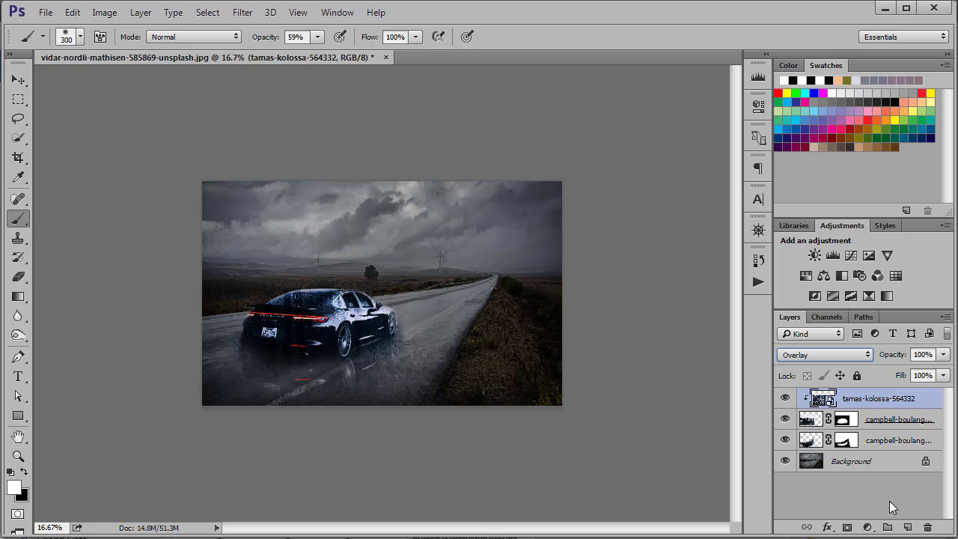
Add a new Layer 1 and fill it with solid black
left_click(910, 528)
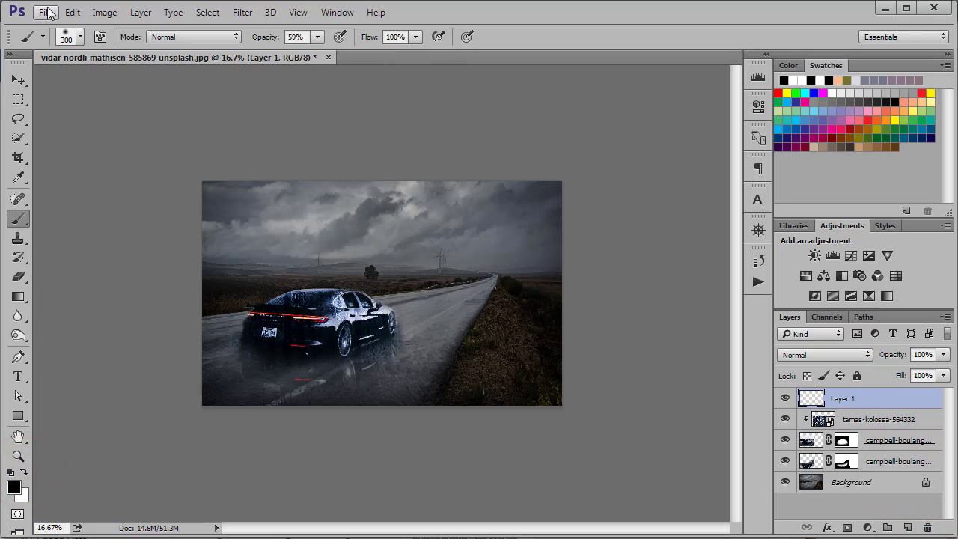
left_click(72, 13)
left_click(92, 226)
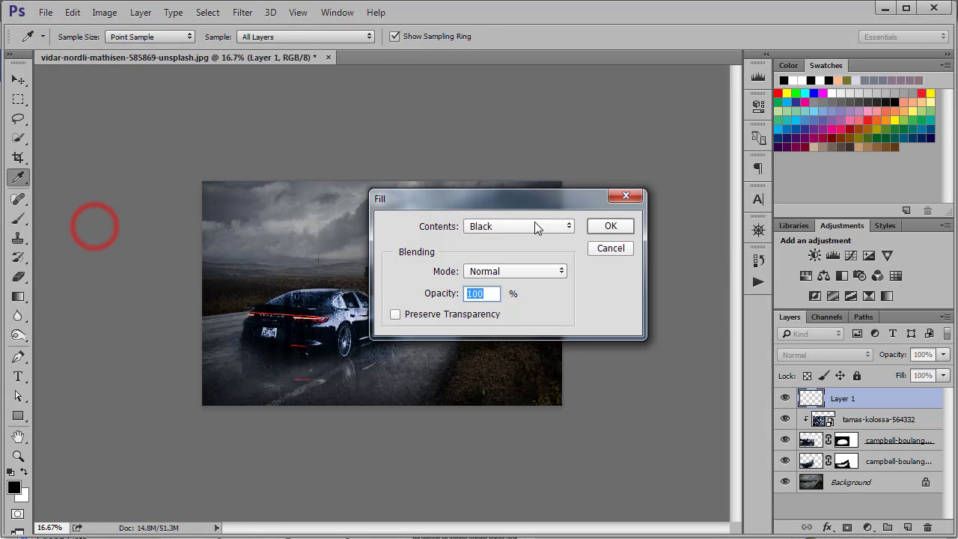
left_click(612, 222)
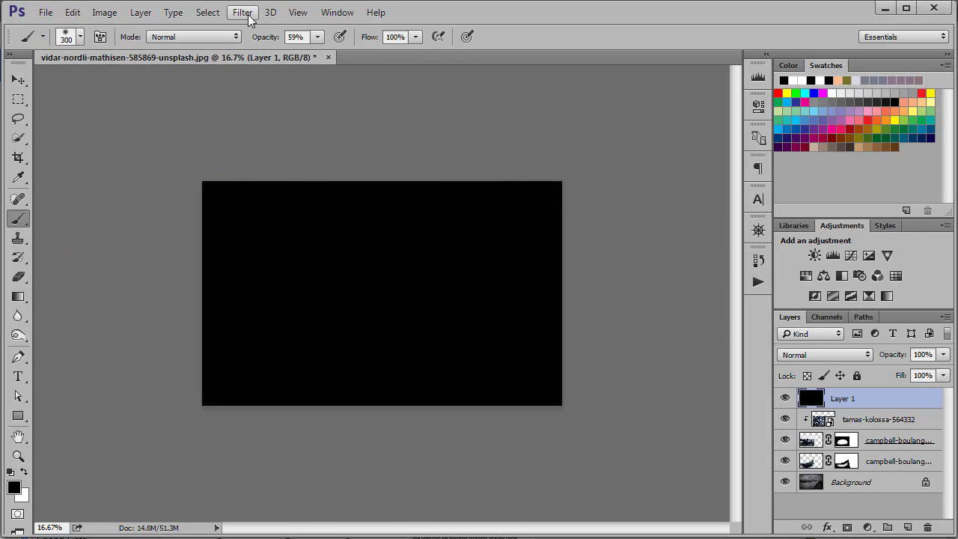
Apply the Pointillize filter to the black layer with a cell size of 3
left_click(242, 13)
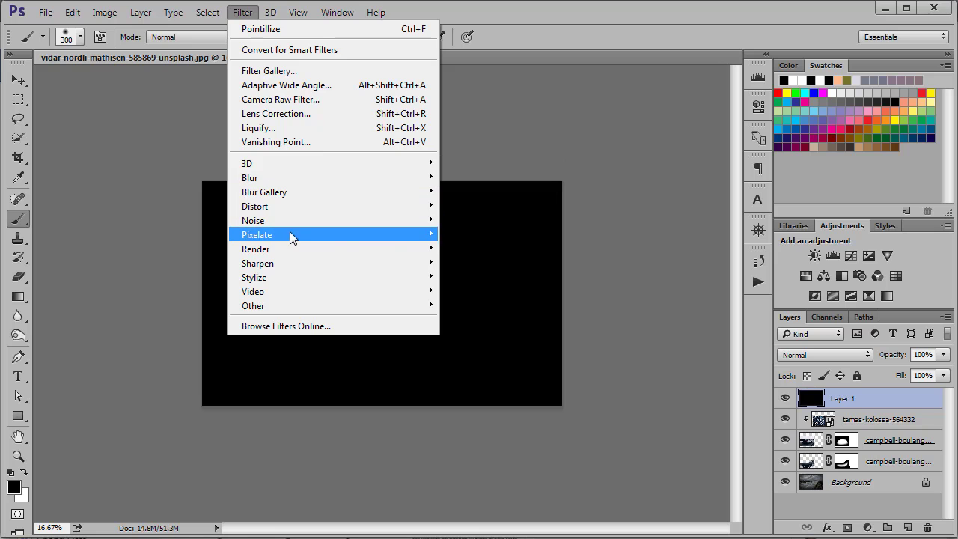
mouse_move(257, 235)
left_click(480, 319)
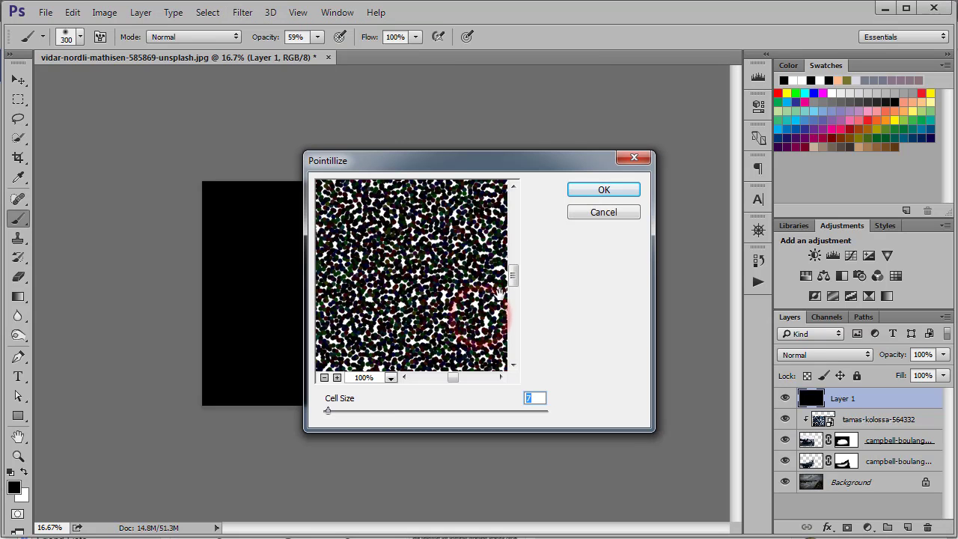
left_click_drag(325, 411, 323, 411)
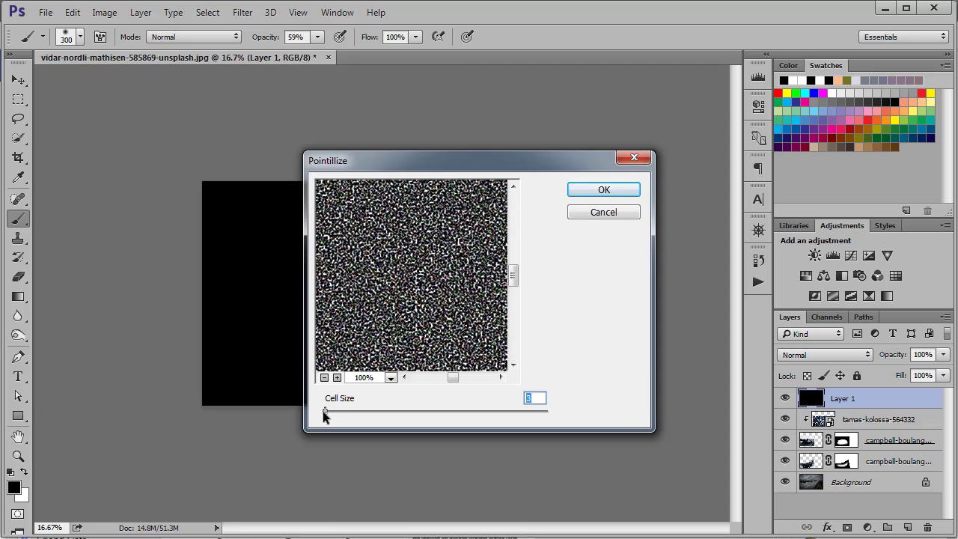
type("7")
left_click(603, 190)
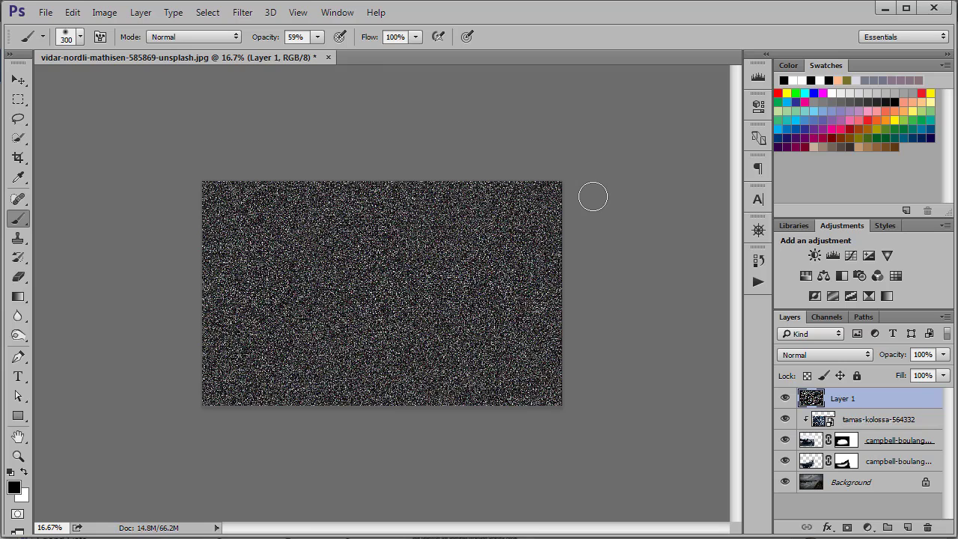
key("ctrl+z")
left_click(243, 12)
mouse_move(256, 234)
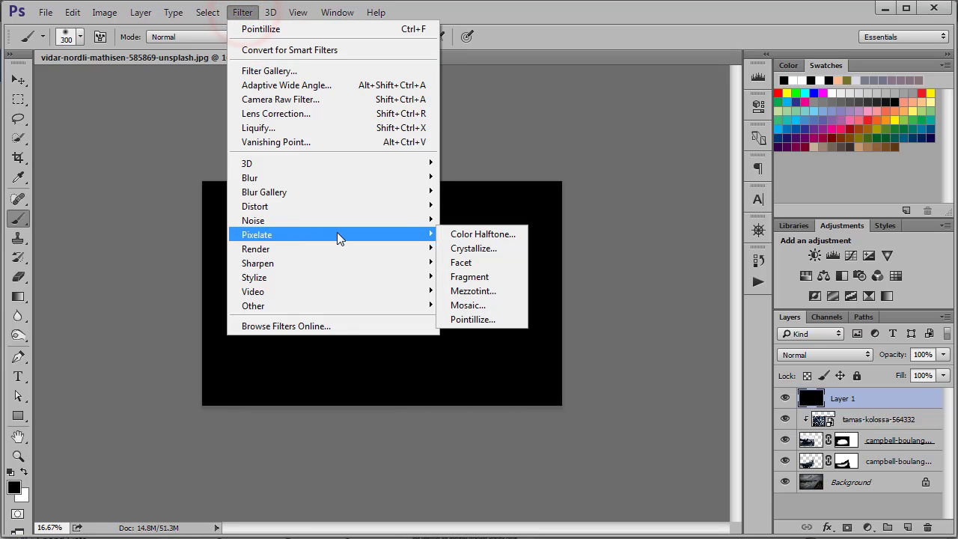
left_click(477, 319)
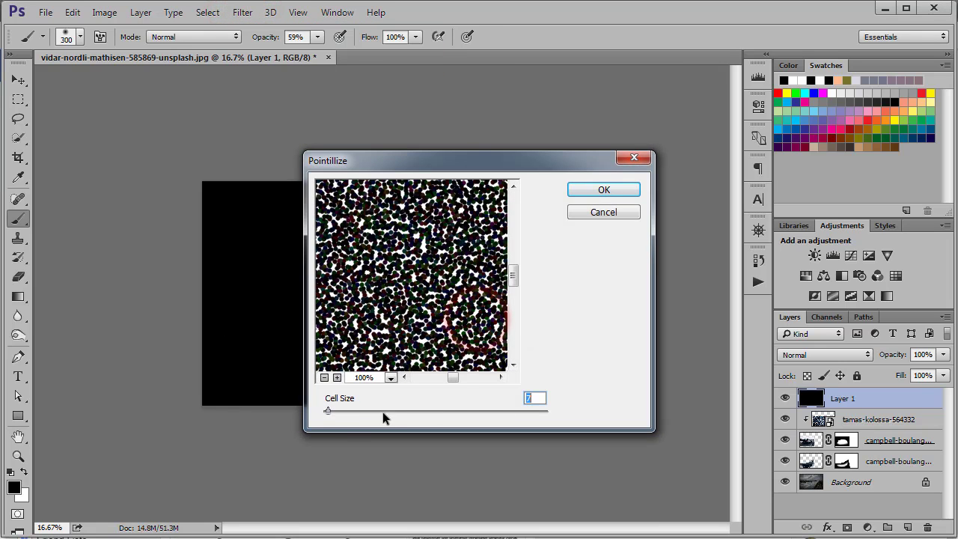
left_click_drag(326, 416, 328, 410)
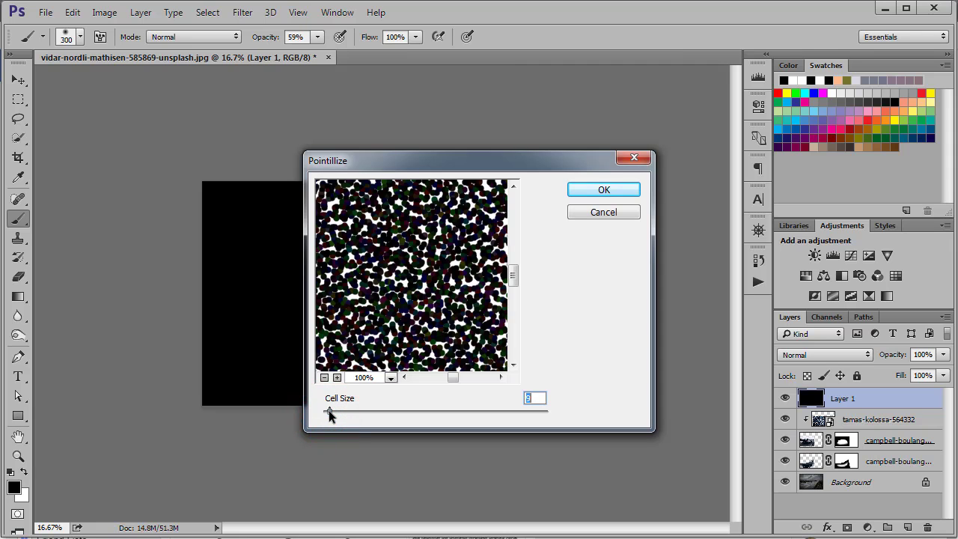
left_click(601, 190)
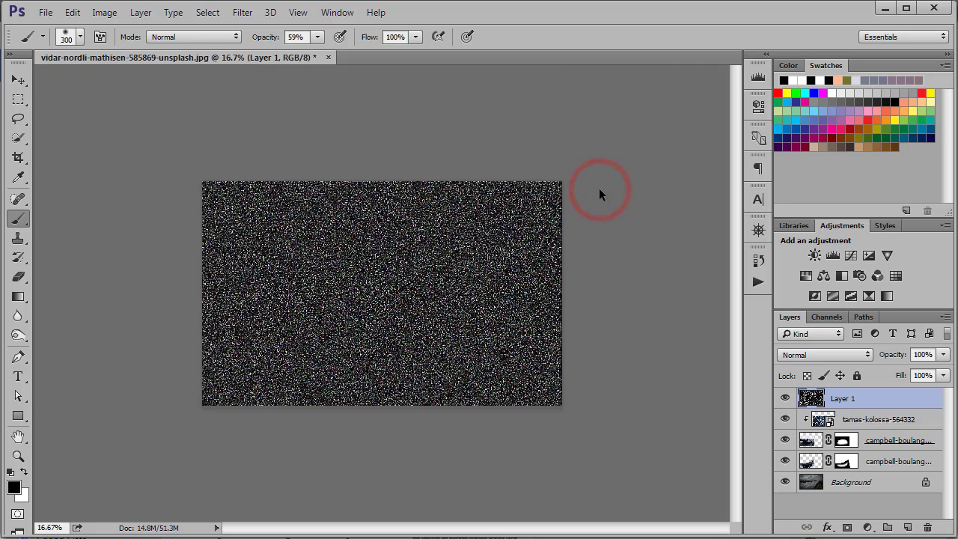
Set the speckle layer's blend mode to Overlay and lower its fill to 31%
left_click(829, 355)
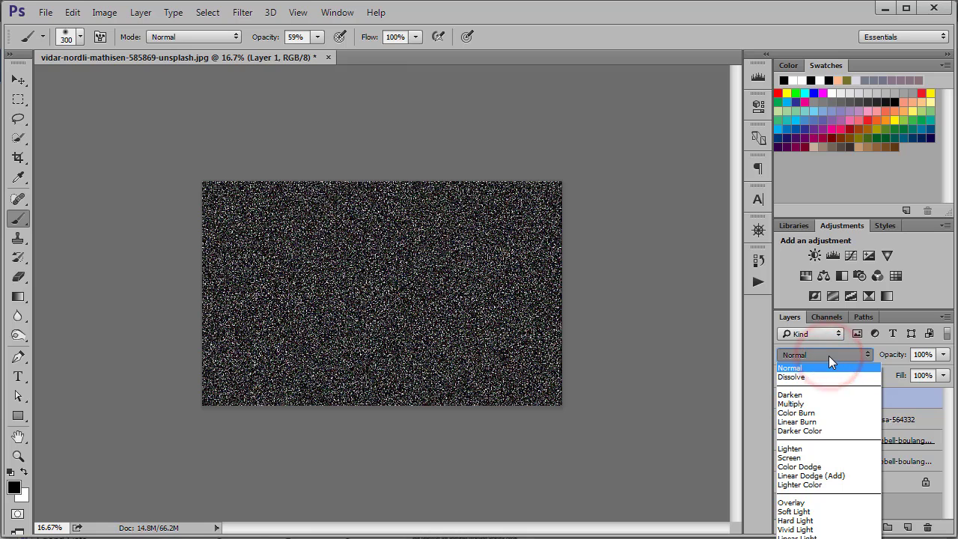
left_click(818, 458)
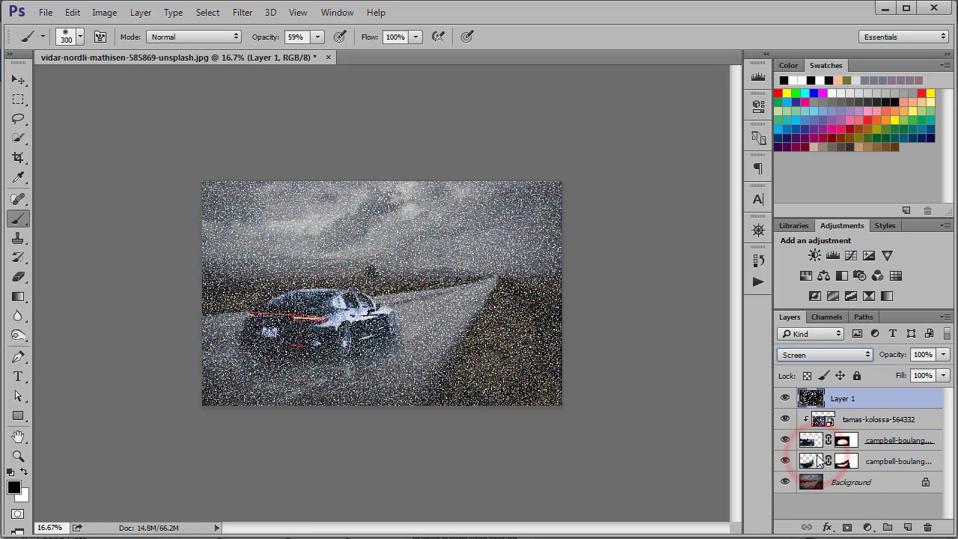
left_click(826, 356)
left_click(812, 502)
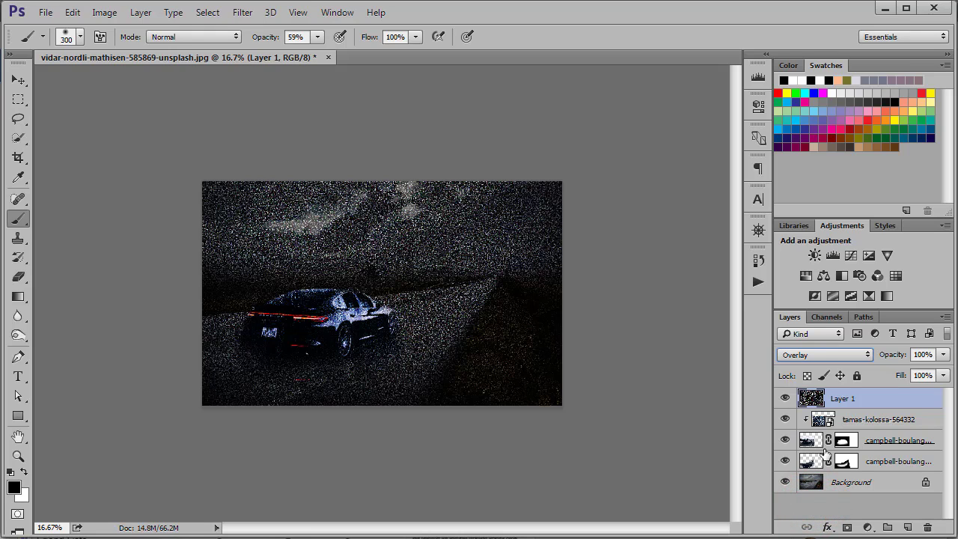
left_click(820, 353)
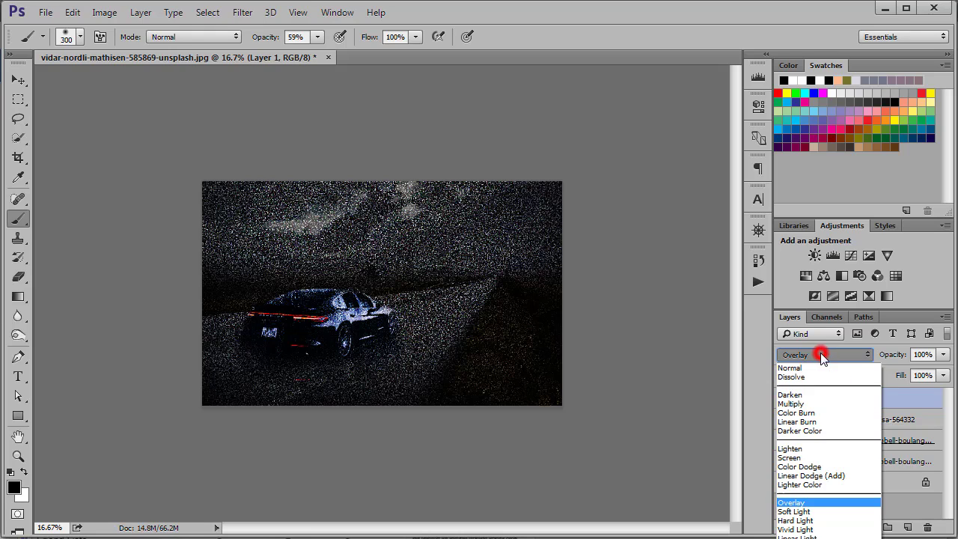
left_click(824, 354)
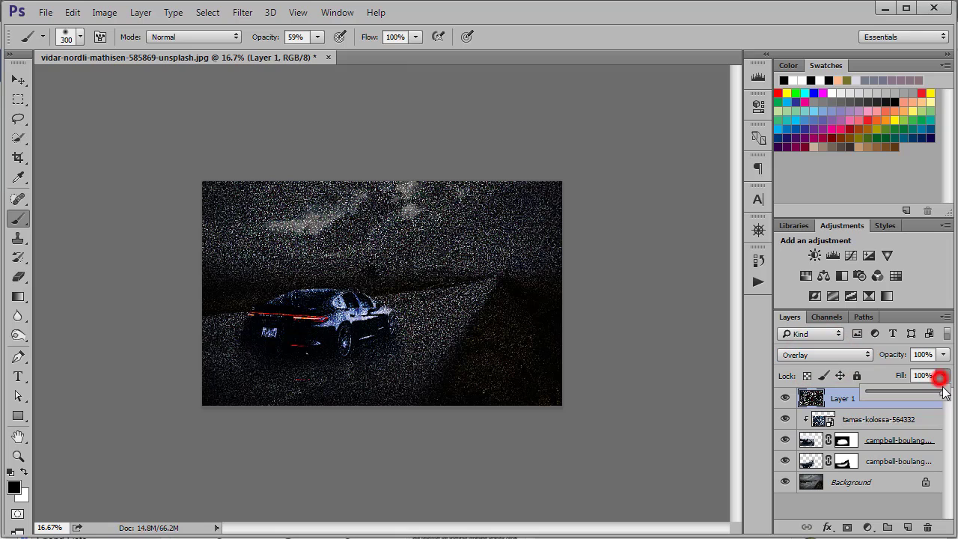
left_click_drag(943, 375, 904, 401)
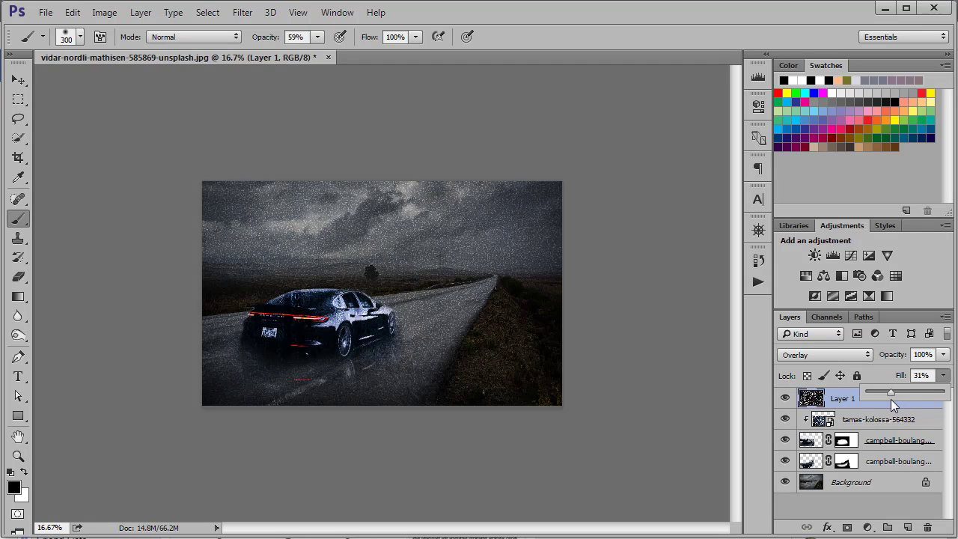
left_click(877, 377)
Add a white layer mask to the speckle layer and set brush opacity to 82%
left_click(848, 527)
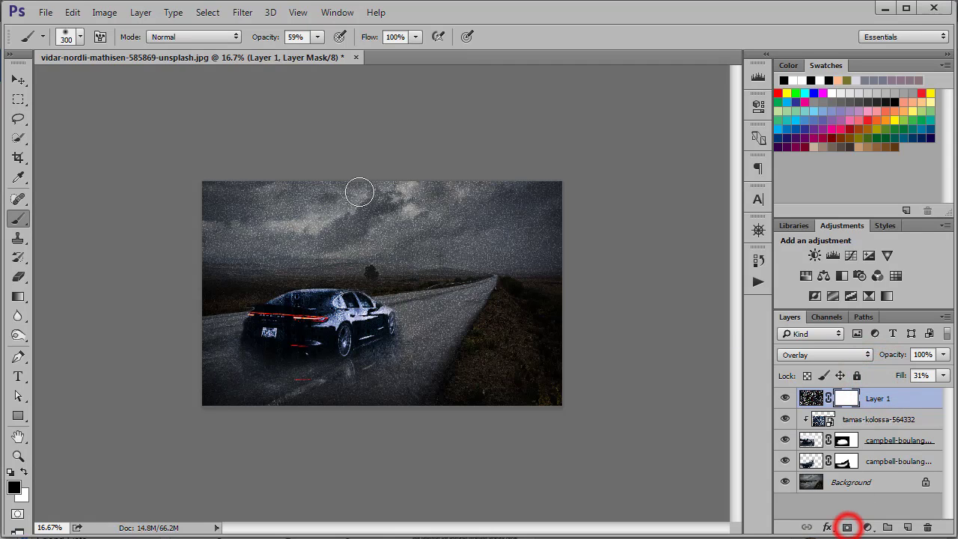
mouse_move(317, 37)
left_mouse_down()
mouse_move(319, 54)
mouse_move(346, 54)
left_mouse_up()
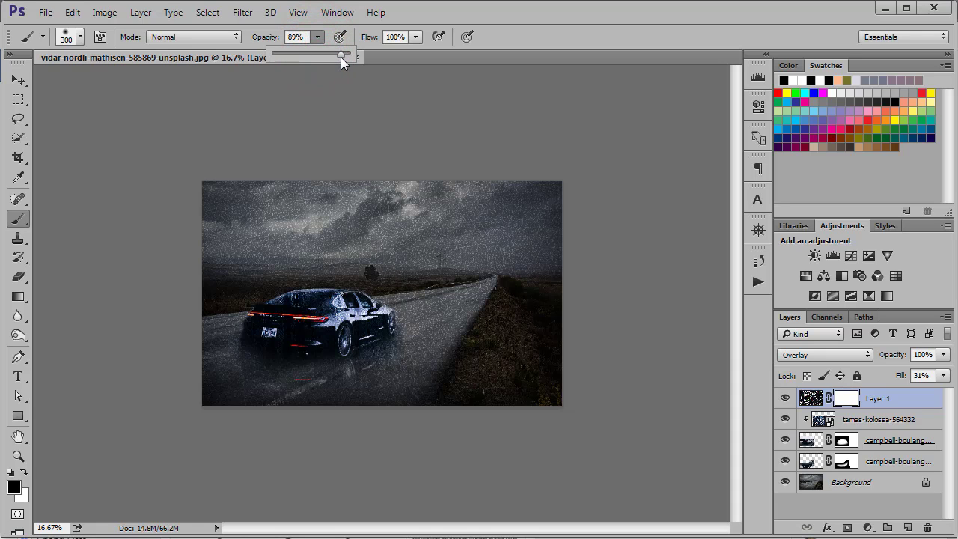
left_click_drag(336, 58, 335, 58)
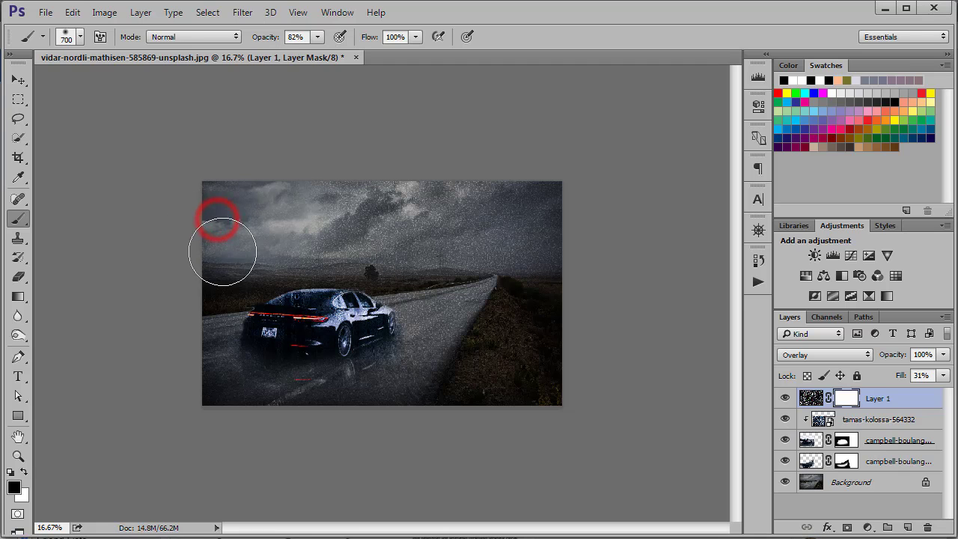
Paint the speckle noise out of the sky and the right-hand field on the mask
left_click_drag(225, 245, 418, 222)
left_click_drag(305, 241, 421, 229)
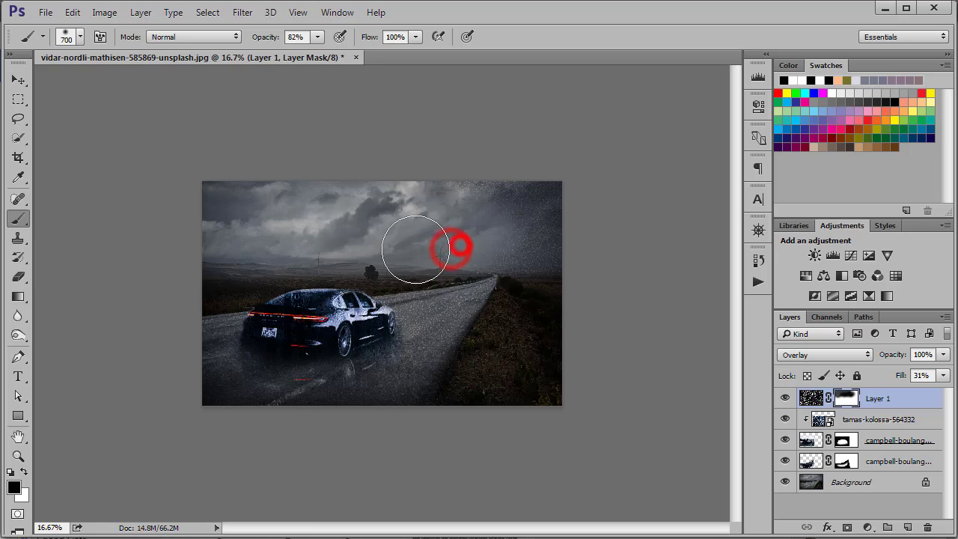
mouse_move(451, 249)
left_mouse_down()
mouse_move(525, 222)
mouse_move(498, 238)
left_mouse_up()
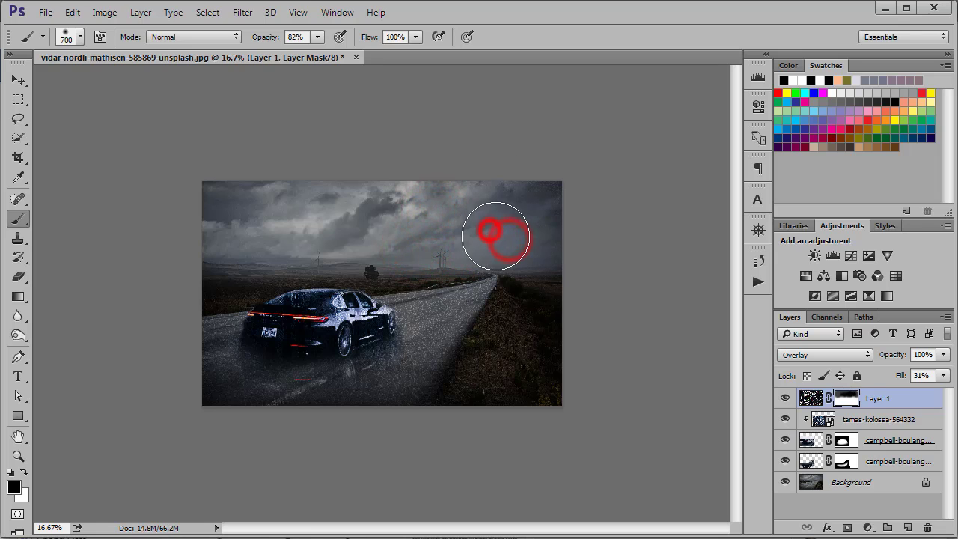
left_click_drag(542, 283, 542, 370)
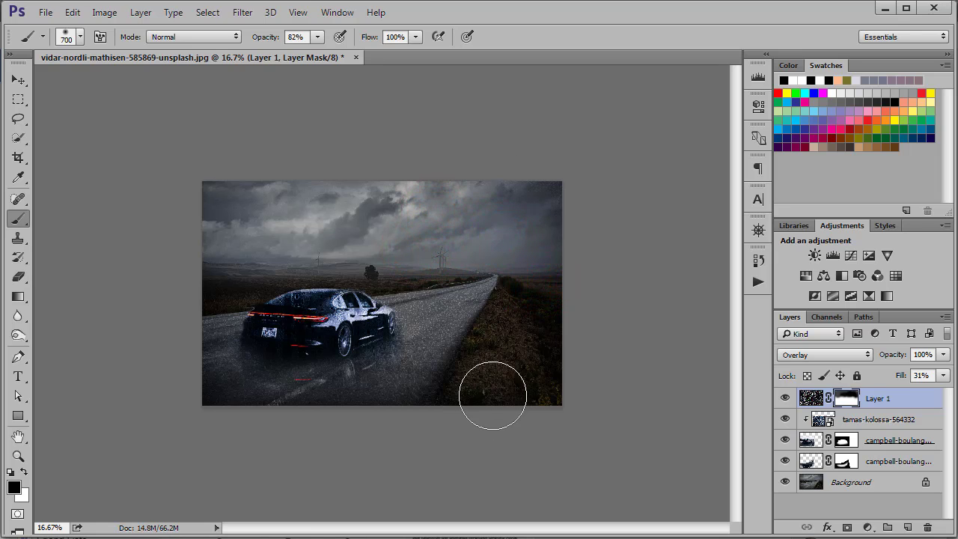
left_click_drag(214, 262, 232, 267)
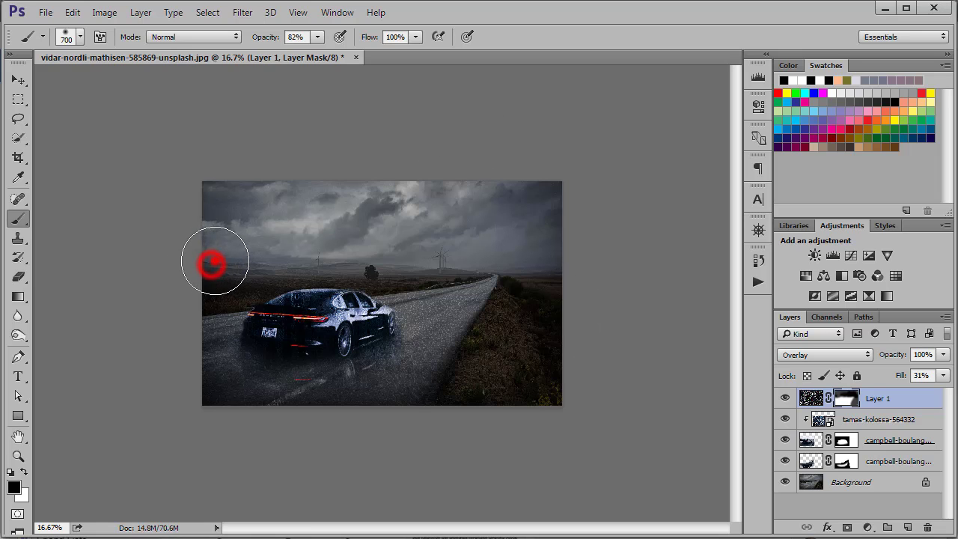
mouse_move(312, 235)
left_mouse_down()
mouse_move(364, 235)
mouse_move(360, 222)
left_mouse_up()
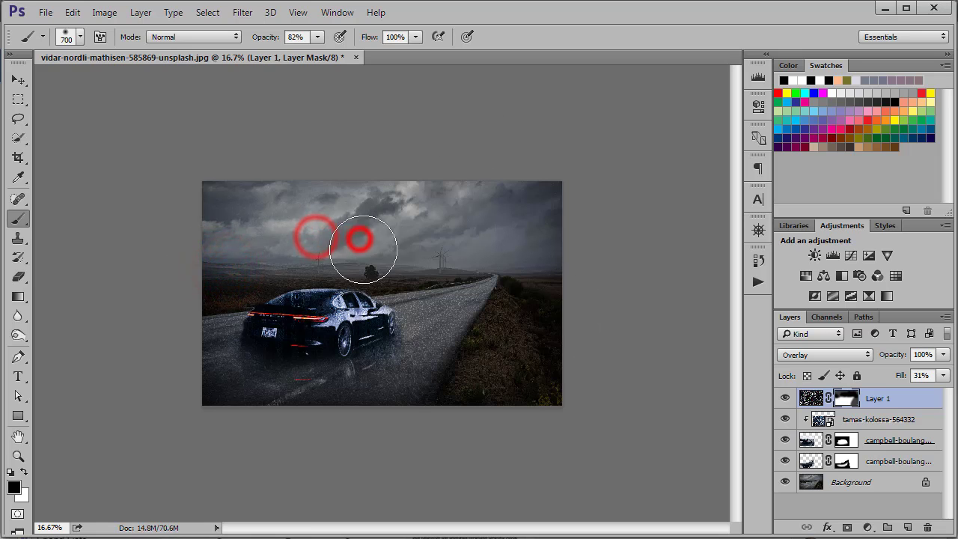
left_click(317, 192)
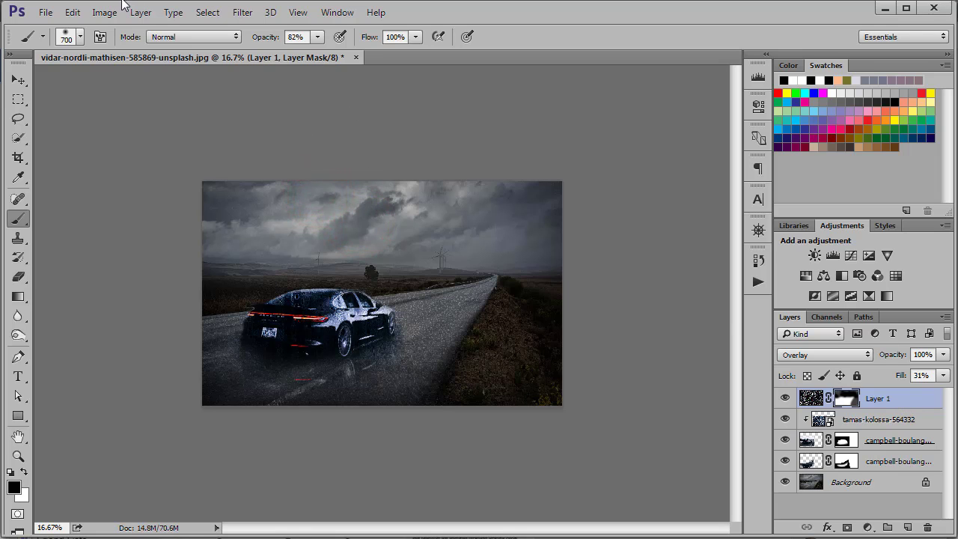
Place the Nssl0335 lightning photo as embedded and stretch it across the full canvas width
left_click(46, 12)
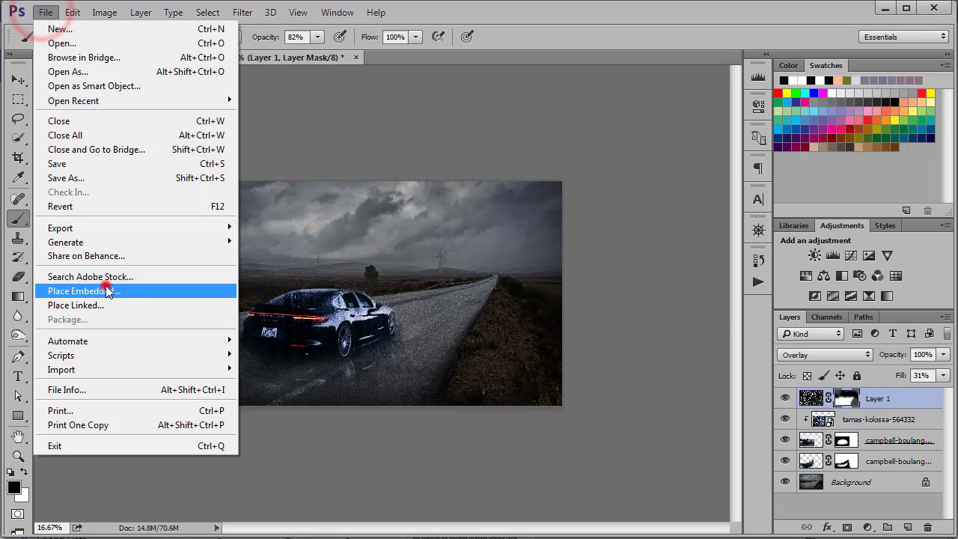
left_click(106, 286)
left_click(257, 99)
left_click(345, 361)
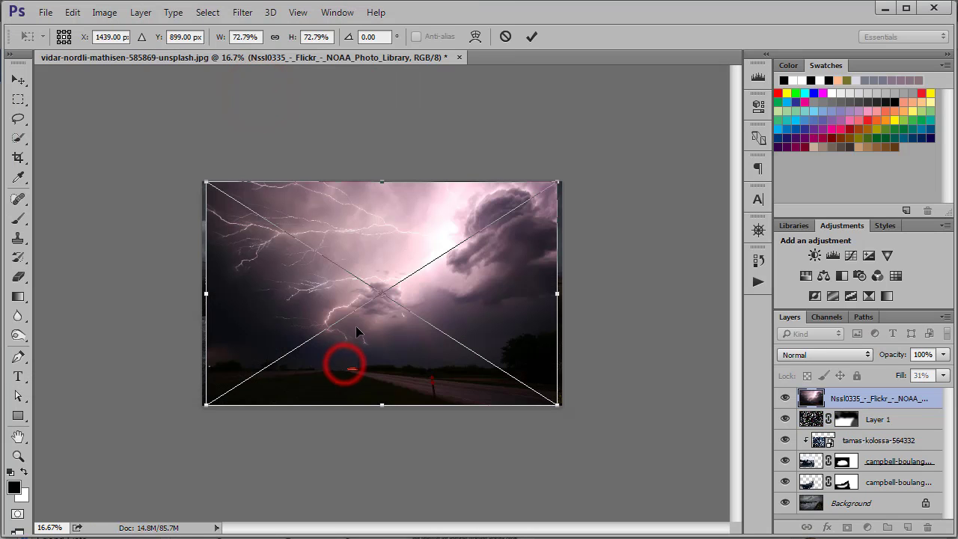
left_click_drag(205, 293, 202, 294)
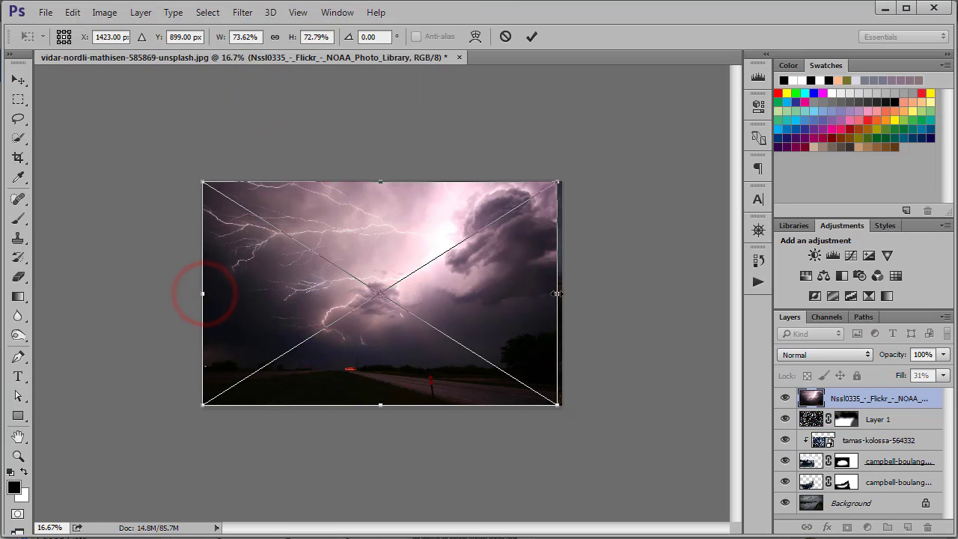
left_click_drag(558, 293, 561, 294)
left_click(532, 37)
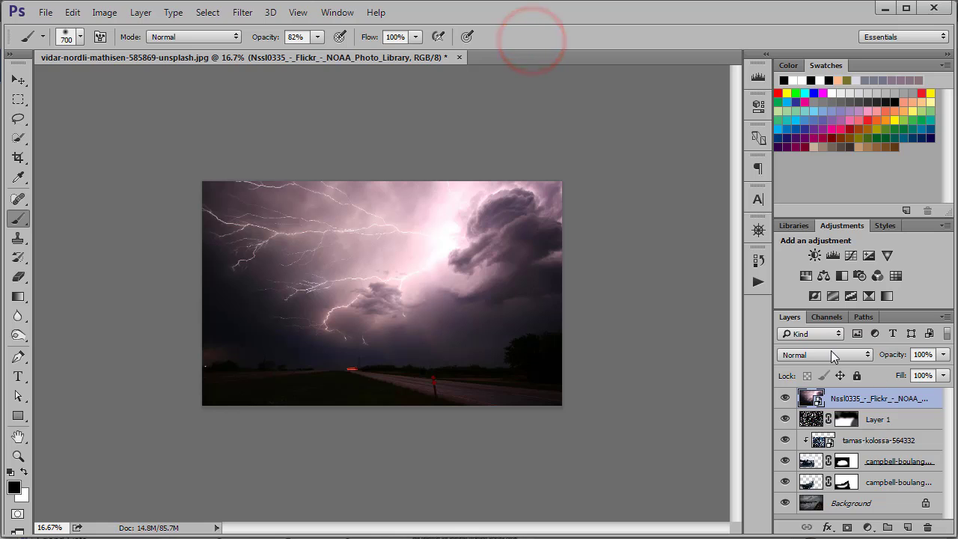
Blend the lightning layer in Overlay, keeping its fill at 100%
left_click(833, 356)
left_click(812, 403)
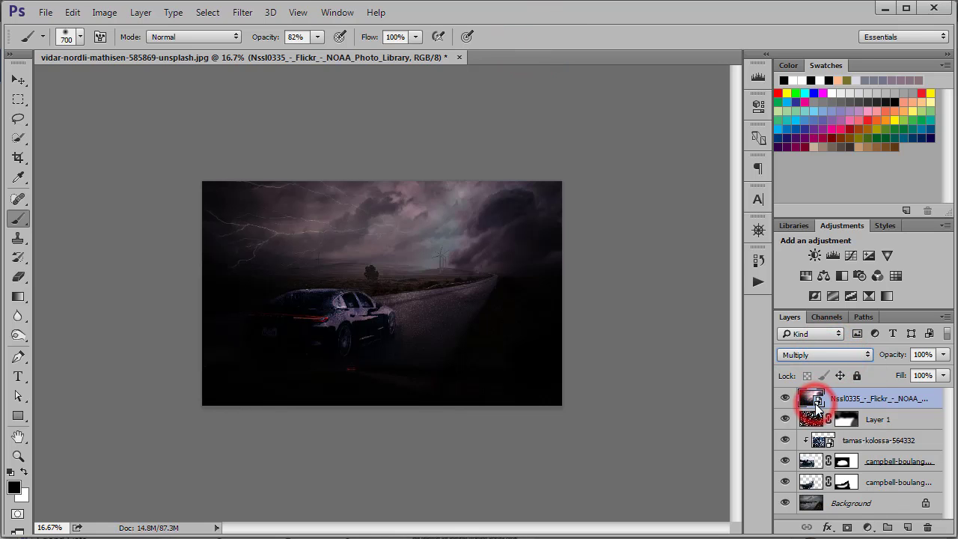
left_click(833, 356)
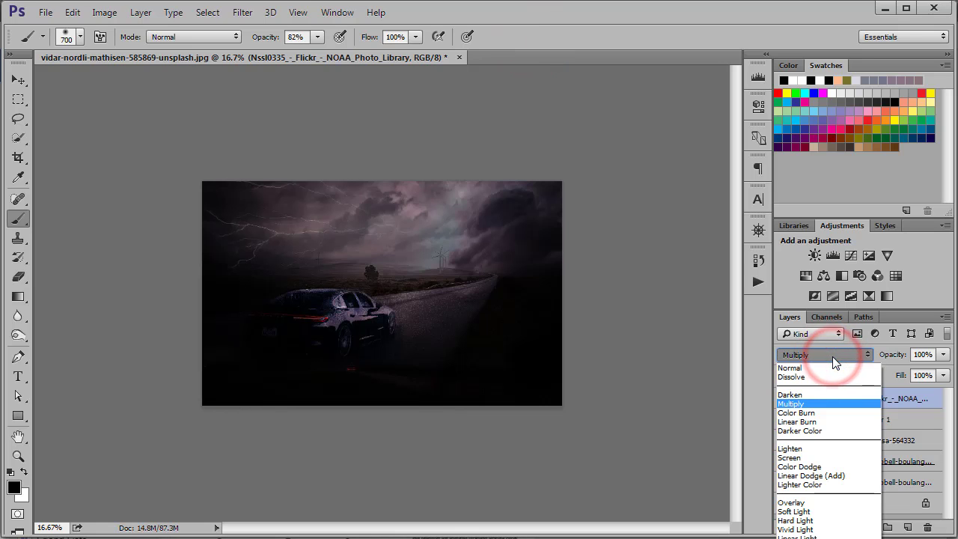
left_click(805, 503)
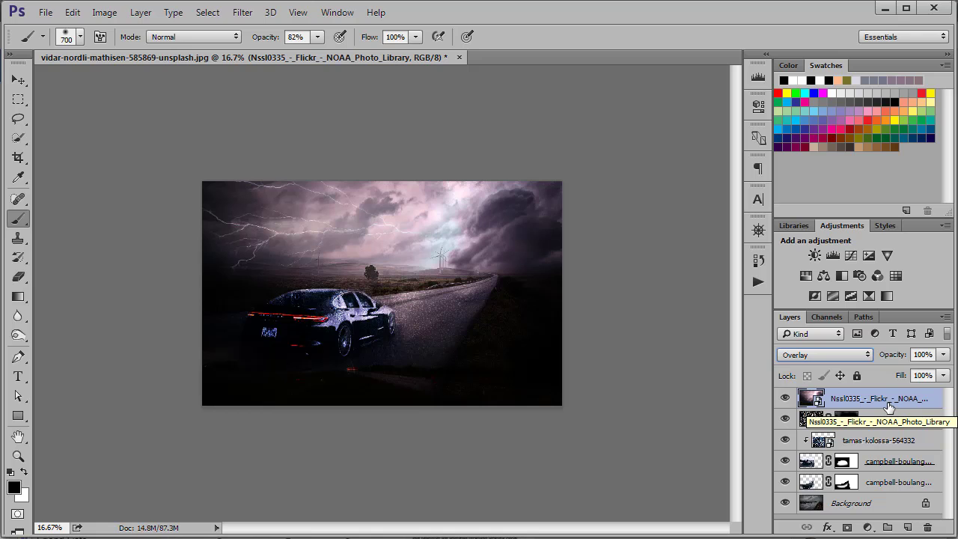
left_click(944, 375)
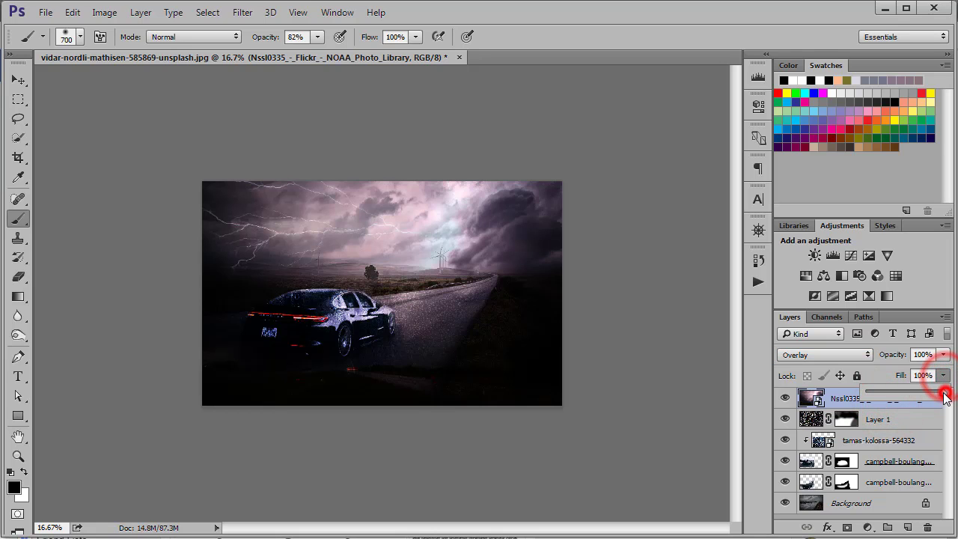
mouse_move(942, 391)
left_mouse_down()
mouse_move(927, 402)
mouse_move(936, 402)
left_mouse_up()
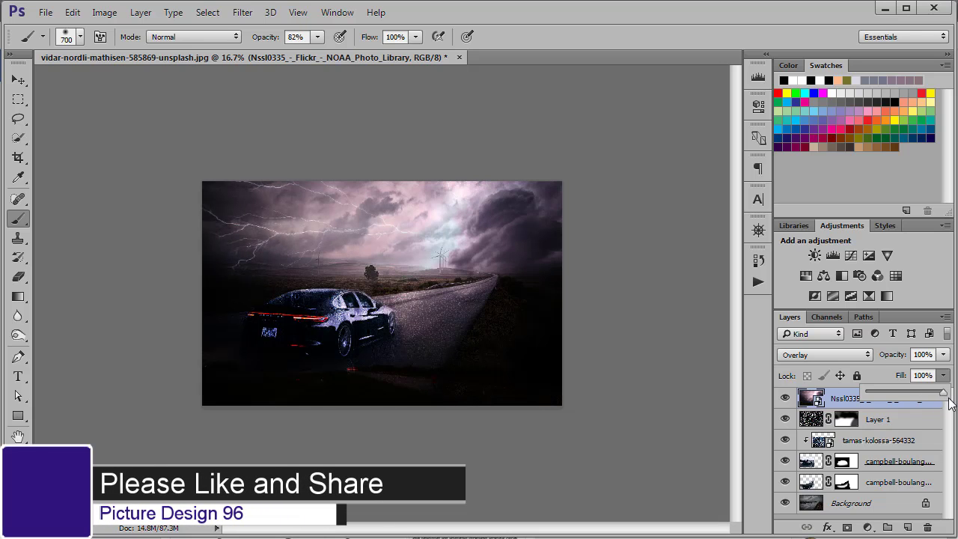
left_click(948, 380)
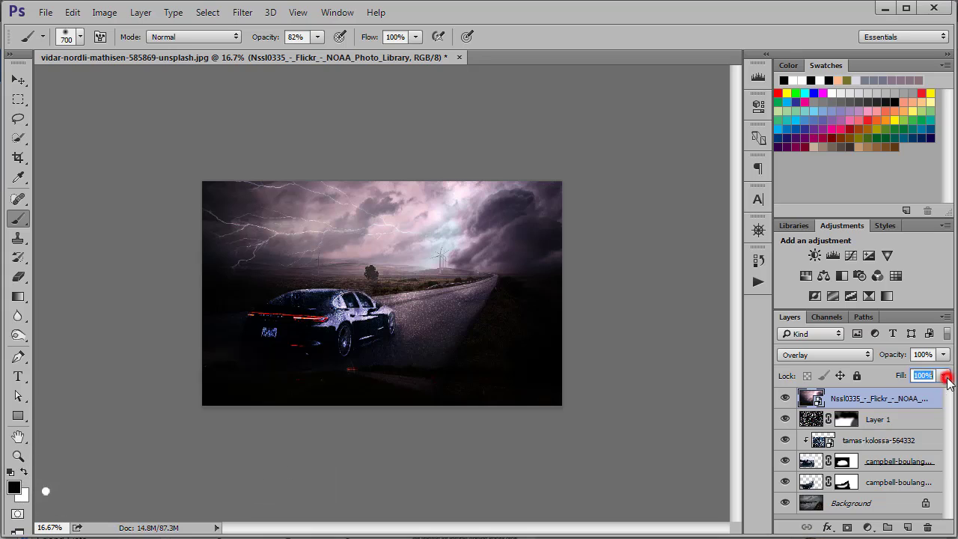
Add a white mask to the lightning layer and set the brush to 47% opacity, 52% flow
left_click(846, 527)
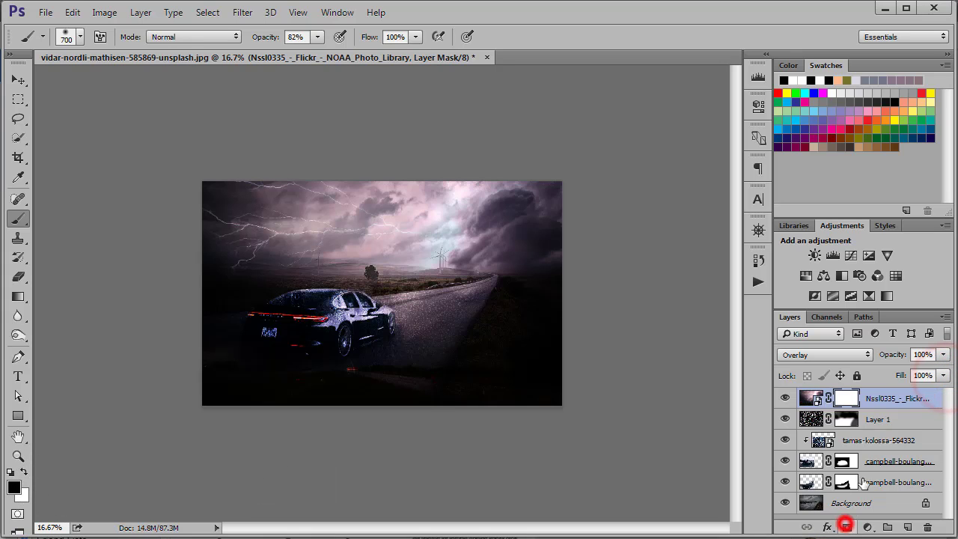
right_click(216, 274, "alt")
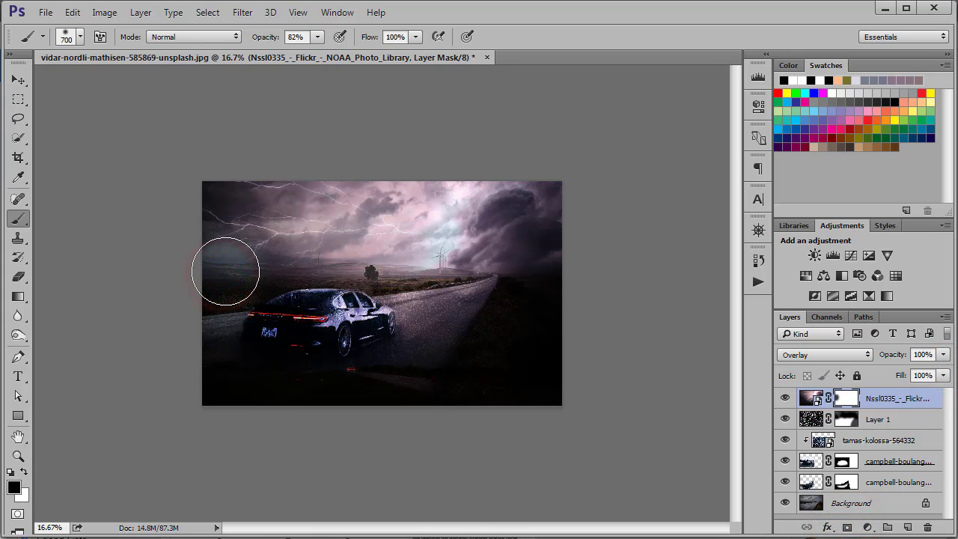
left_click(317, 36)
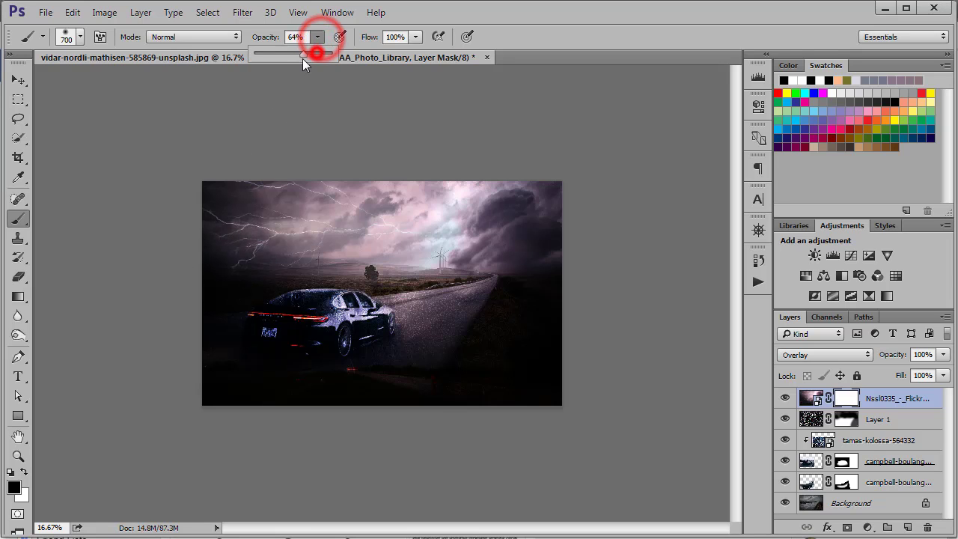
left_click_drag(303, 58, 290, 61)
left_click(415, 37)
left_click_drag(411, 52, 378, 60)
left_click(214, 274)
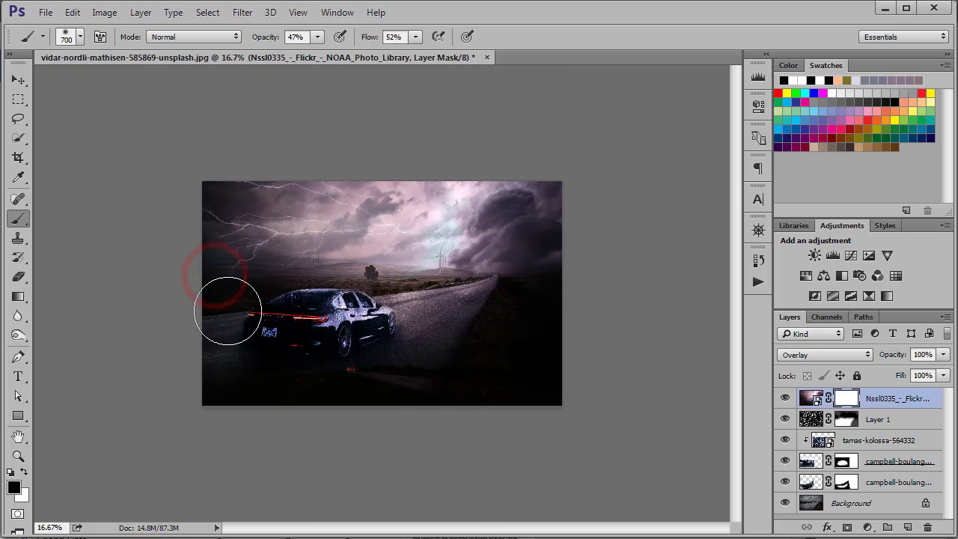
Paint the mask around the car's rear and road, revealing the brown ground at right
mouse_move(227, 311)
left_mouse_down()
mouse_move(349, 398)
mouse_move(382, 368)
mouse_move(366, 397)
mouse_move(386, 378)
mouse_move(423, 325)
mouse_move(356, 363)
left_mouse_up()
left_click(333, 388)
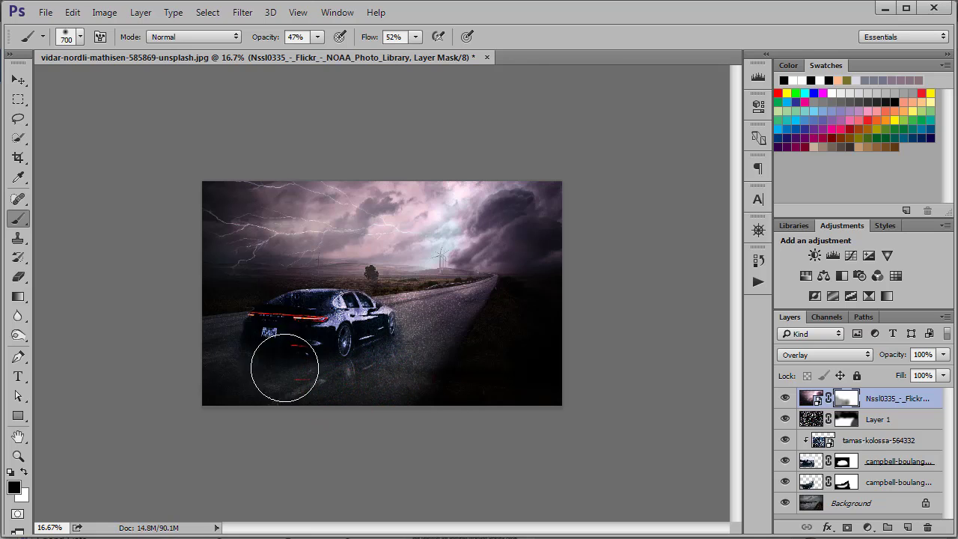
left_click_drag(225, 352, 217, 383)
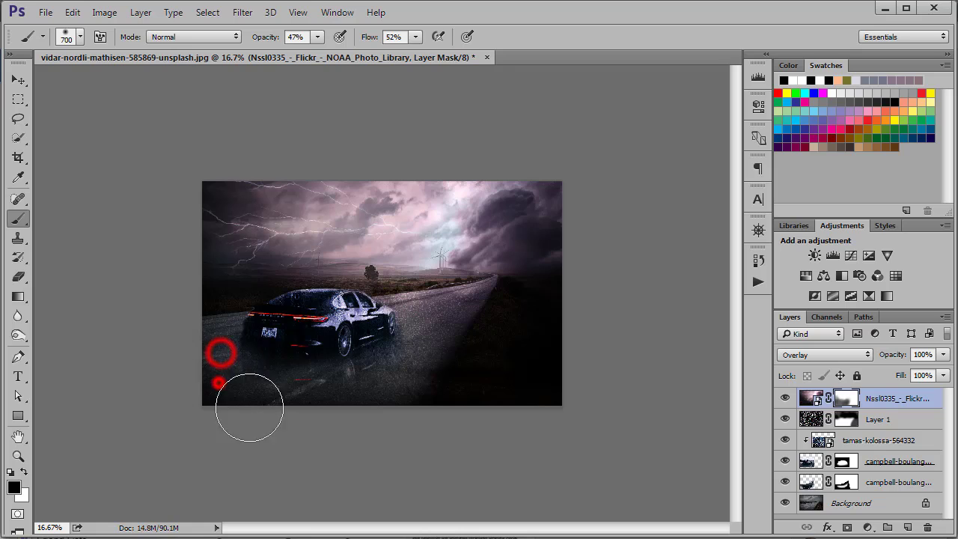
left_click(265, 381)
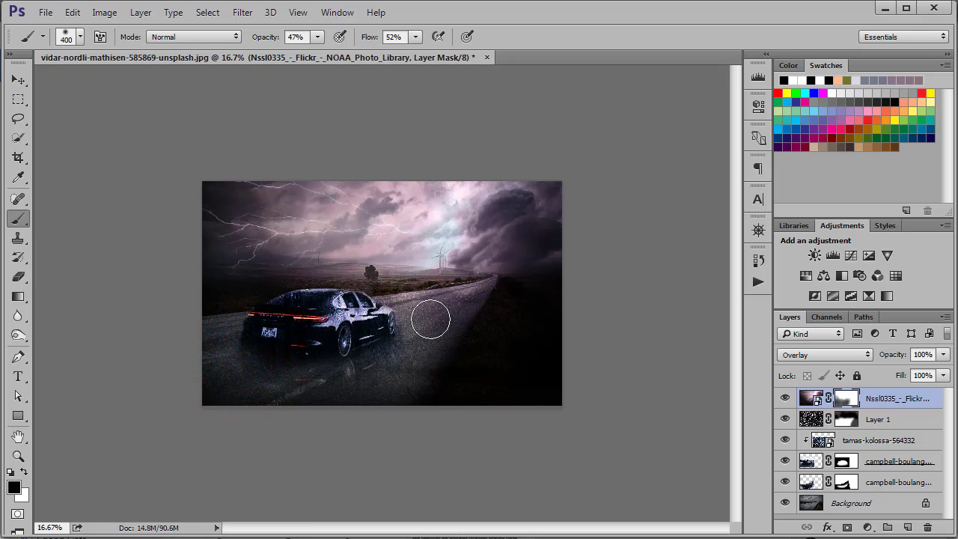
left_click_drag(411, 330, 446, 309)
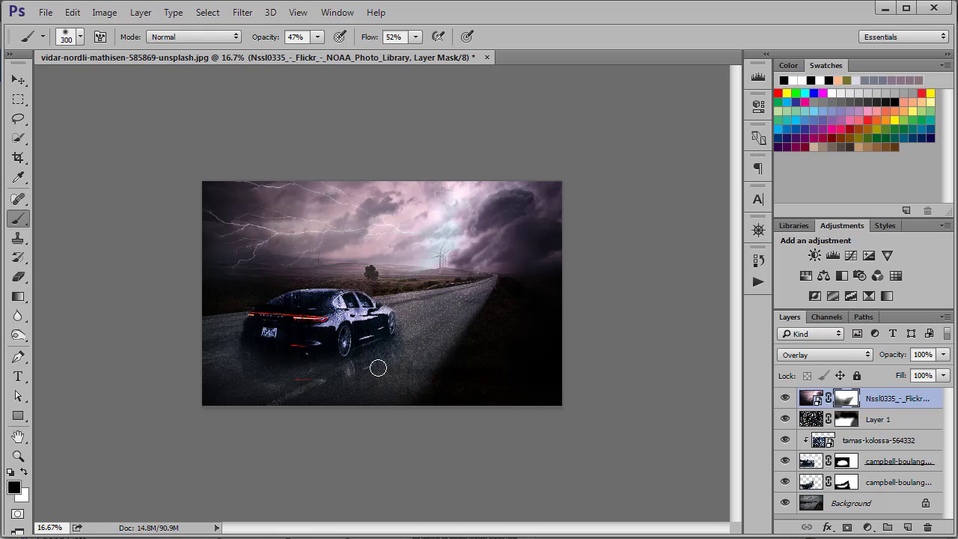
left_click_drag(447, 403, 565, 337)
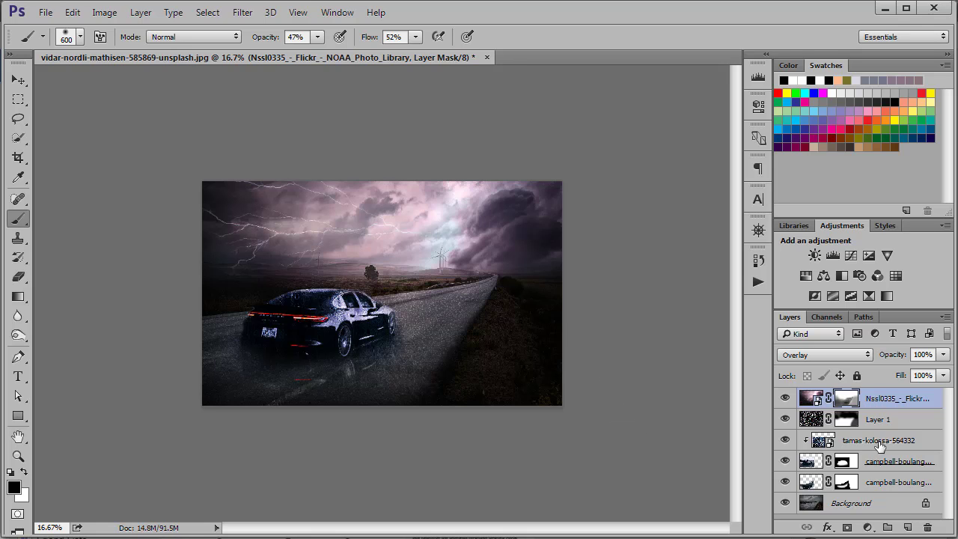
Add a Selective Color layer: Neutrals Cyan +21, Magenta +18; Whites Cyan -60
left_click(867, 528)
left_click(854, 516)
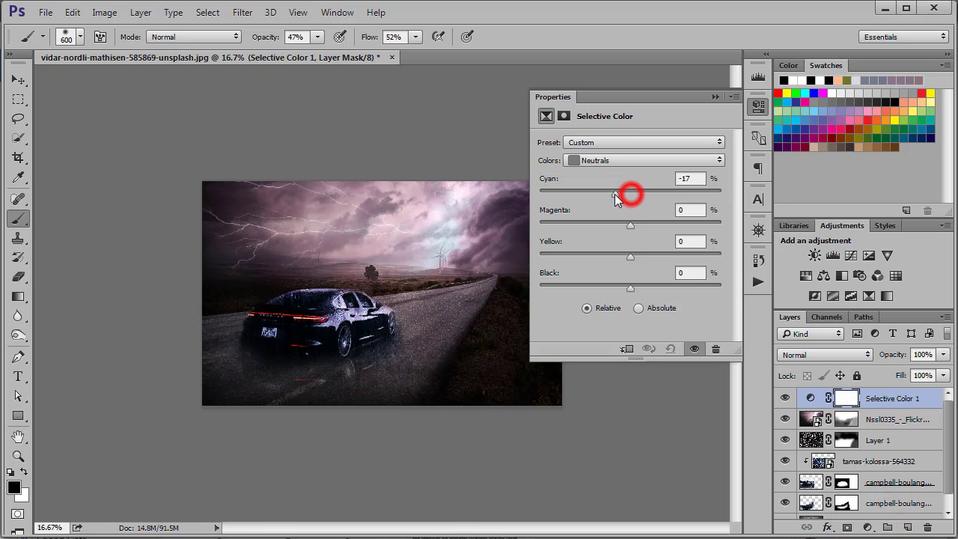
left_click_drag(615, 193, 648, 190)
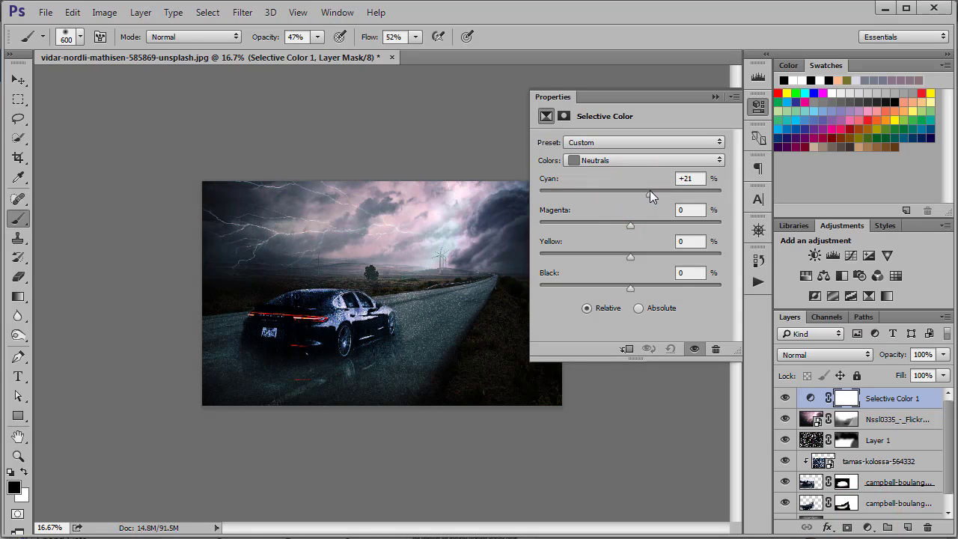
left_click_drag(630, 225, 647, 225)
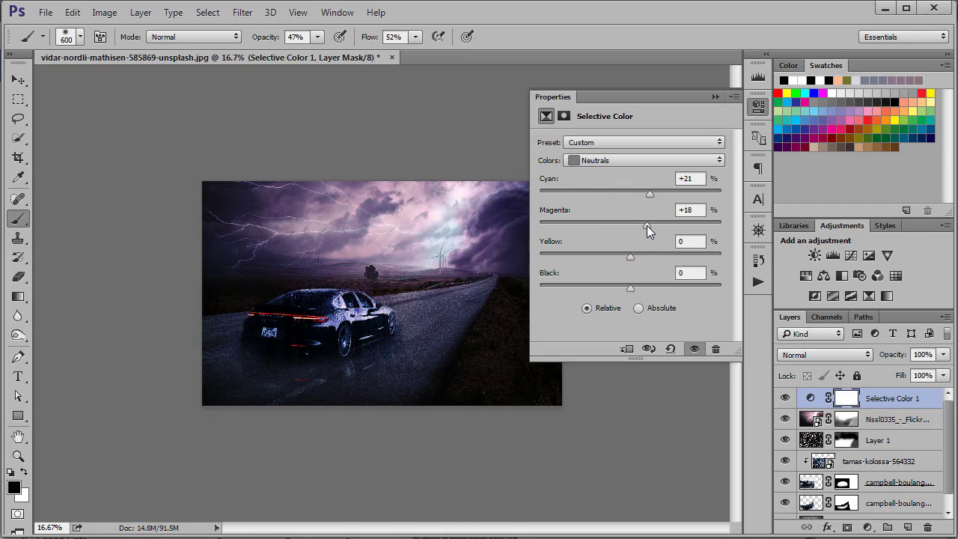
left_click(619, 161)
left_click(616, 247)
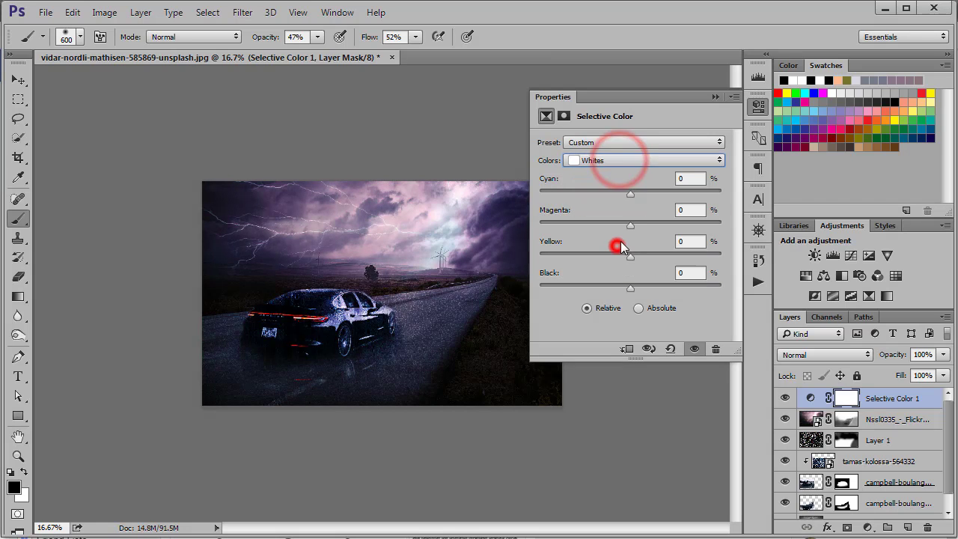
mouse_move(630, 194)
left_mouse_down()
mouse_move(655, 191)
mouse_move(576, 196)
left_mouse_up()
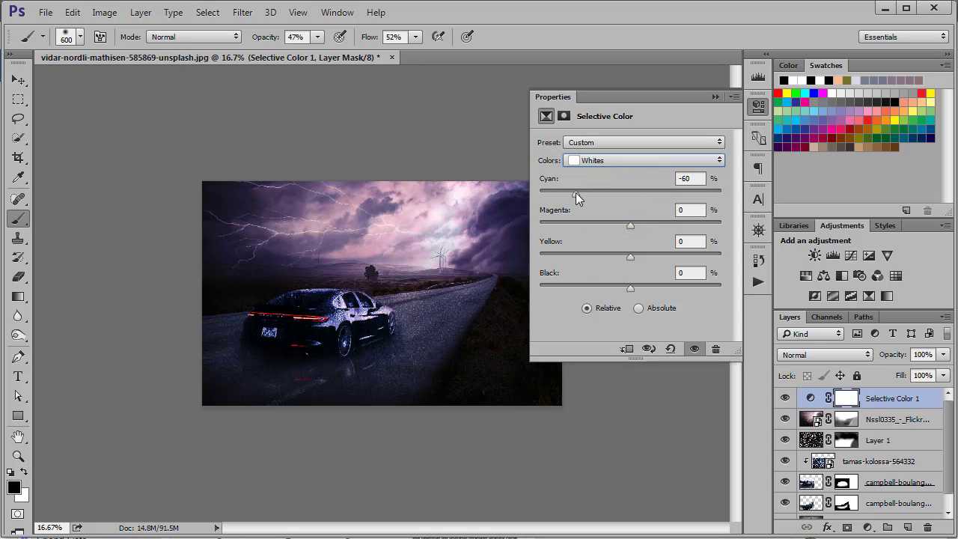
left_click(712, 98)
Create a new empty layer for the rain and zoom the view to 25%
left_click(908, 527)
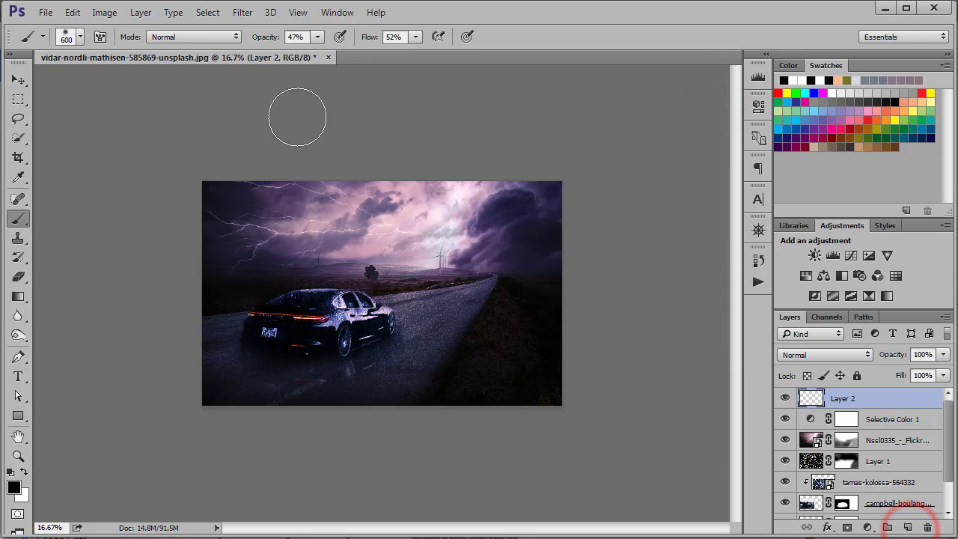
left_click(760, 231)
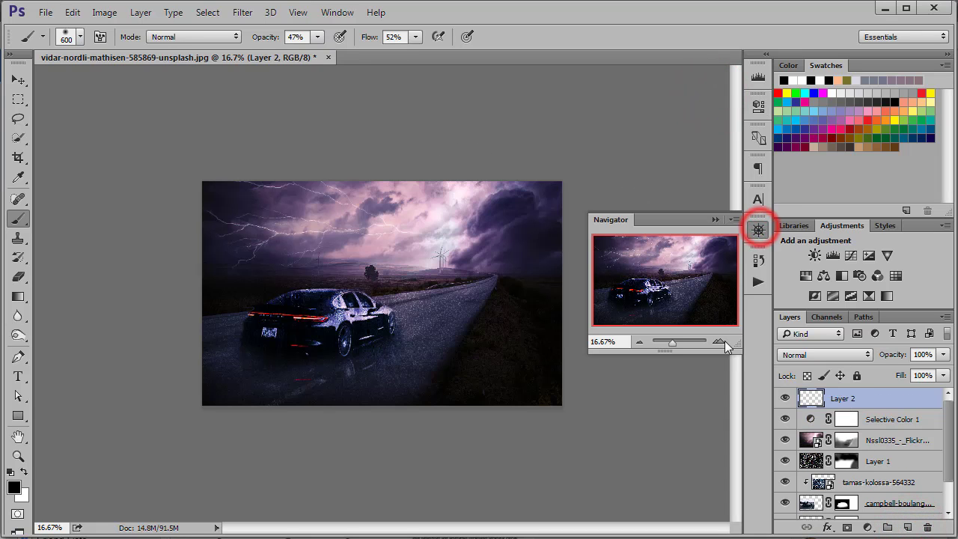
left_click(723, 338)
left_click(713, 217)
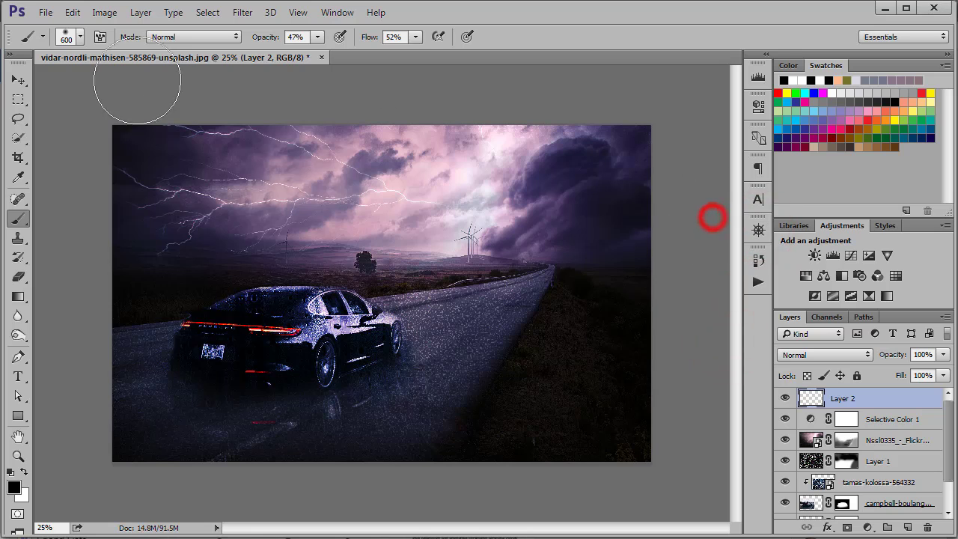
Choose the 500 rain brush at about 2200 px with white as foreground colour
left_click(80, 37)
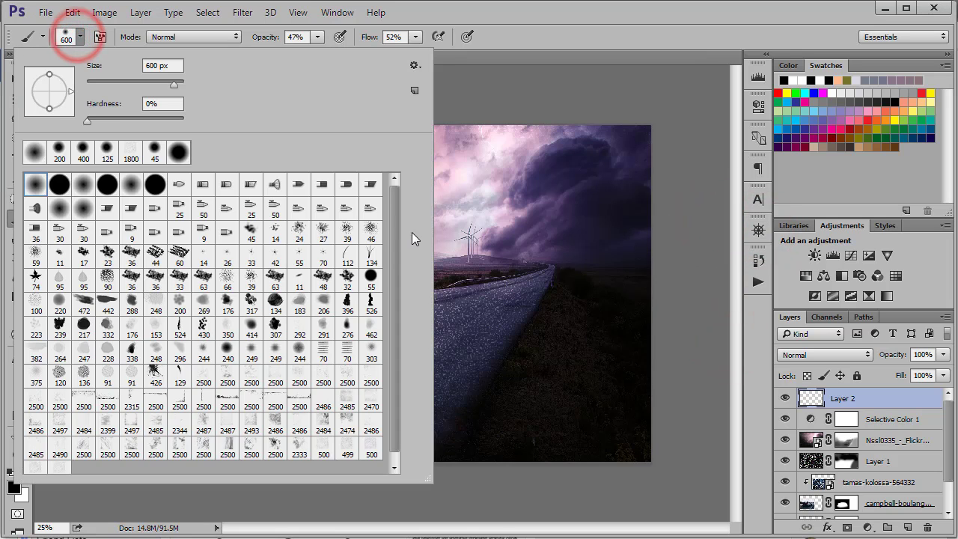
left_click_drag(393, 216, 393, 220)
left_click(36, 460)
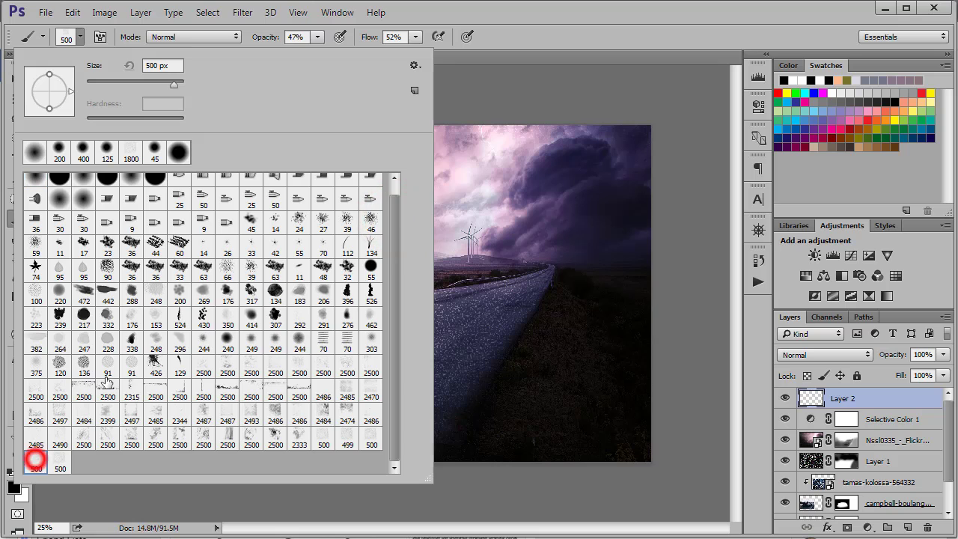
left_click(584, 79)
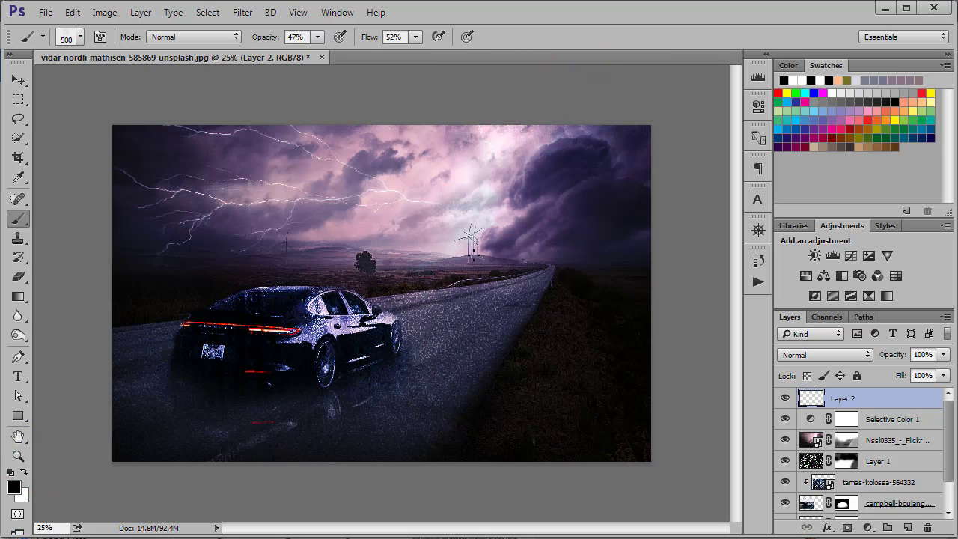
key("bracketright")
key("bracketright")
key("bracketright")
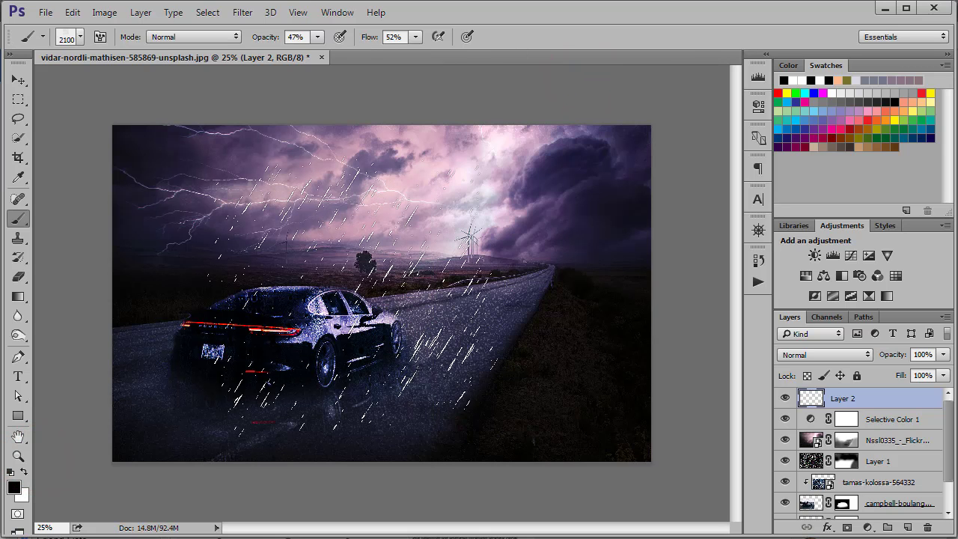
left_click(23, 470)
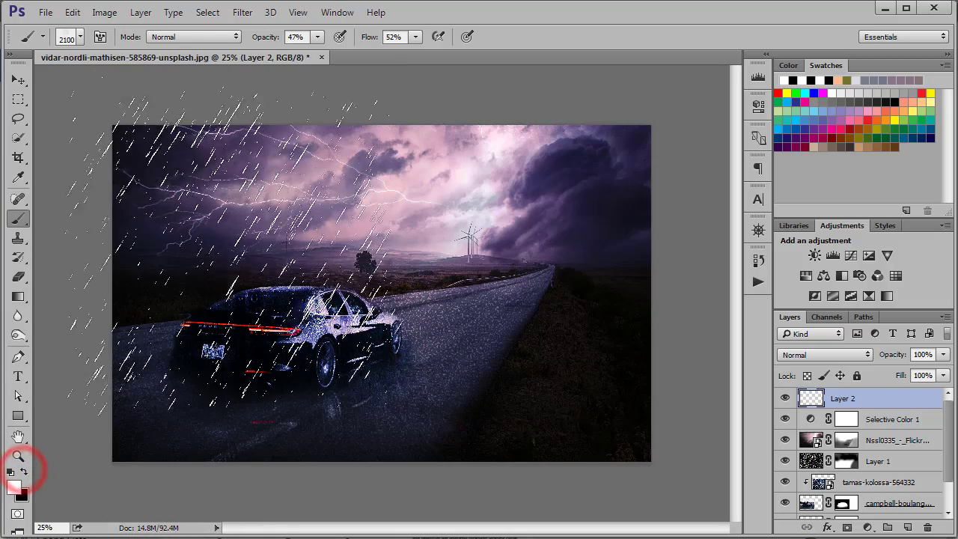
key("bracketright")
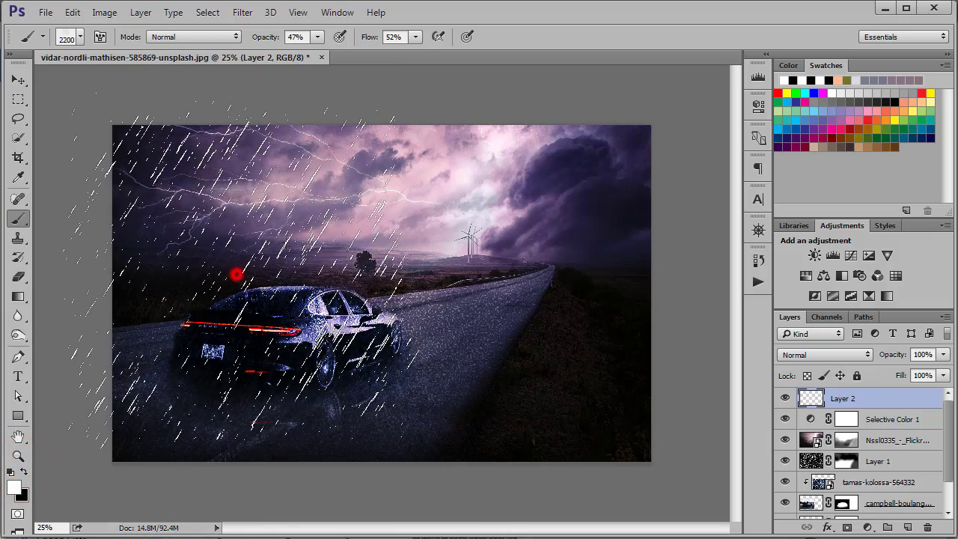
Stamp white rain streaks across the left, centre, right and road of the scene
left_click(292, 281)
left_click(389, 278)
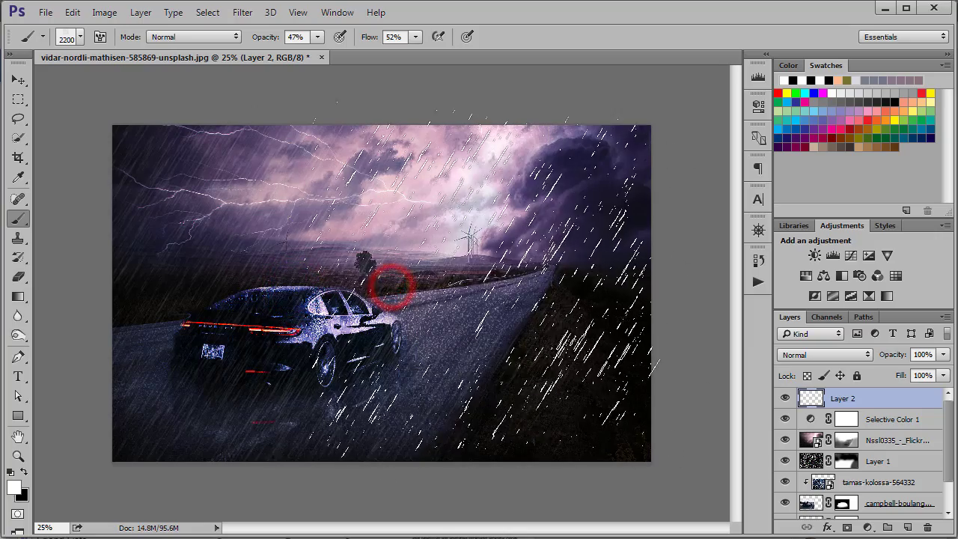
left_click(474, 274)
left_click(533, 305)
left_click(602, 359)
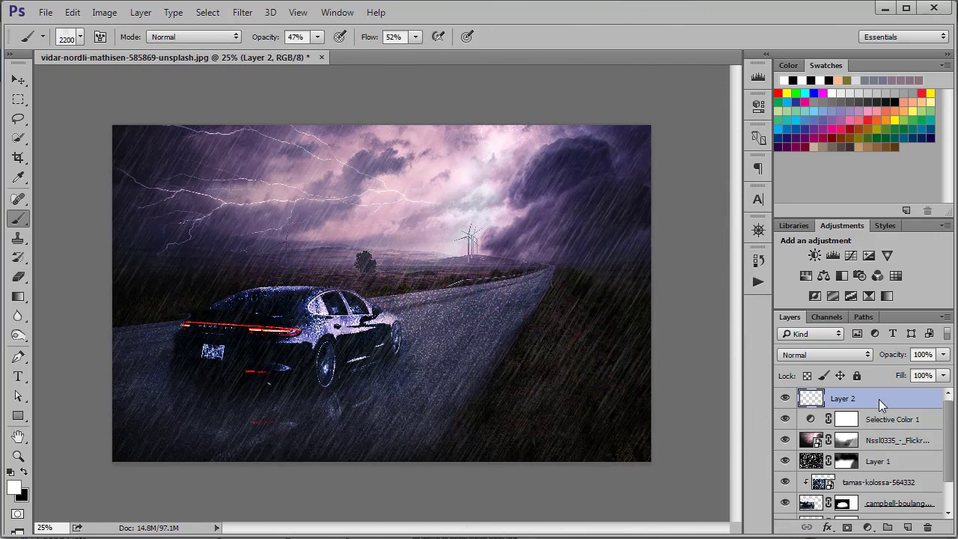
Adjust the rain layer's Fill so the streaks blend in
left_click(944, 376)
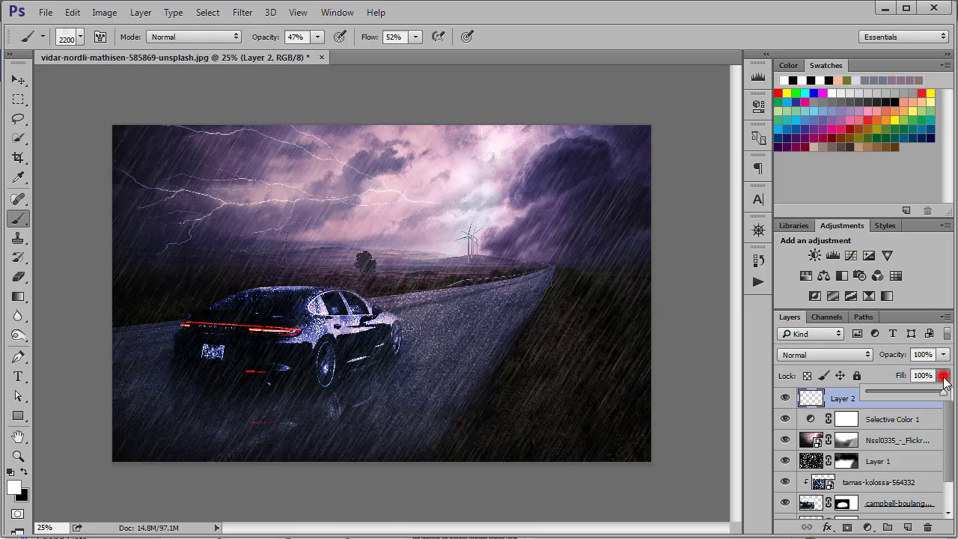
left_click_drag(945, 394, 926, 400)
left_click_drag(921, 400, 935, 404)
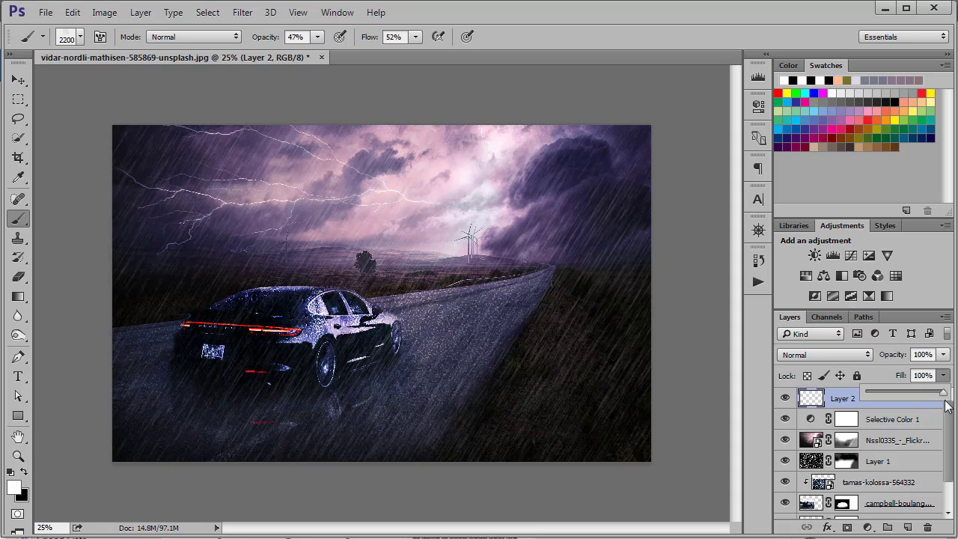